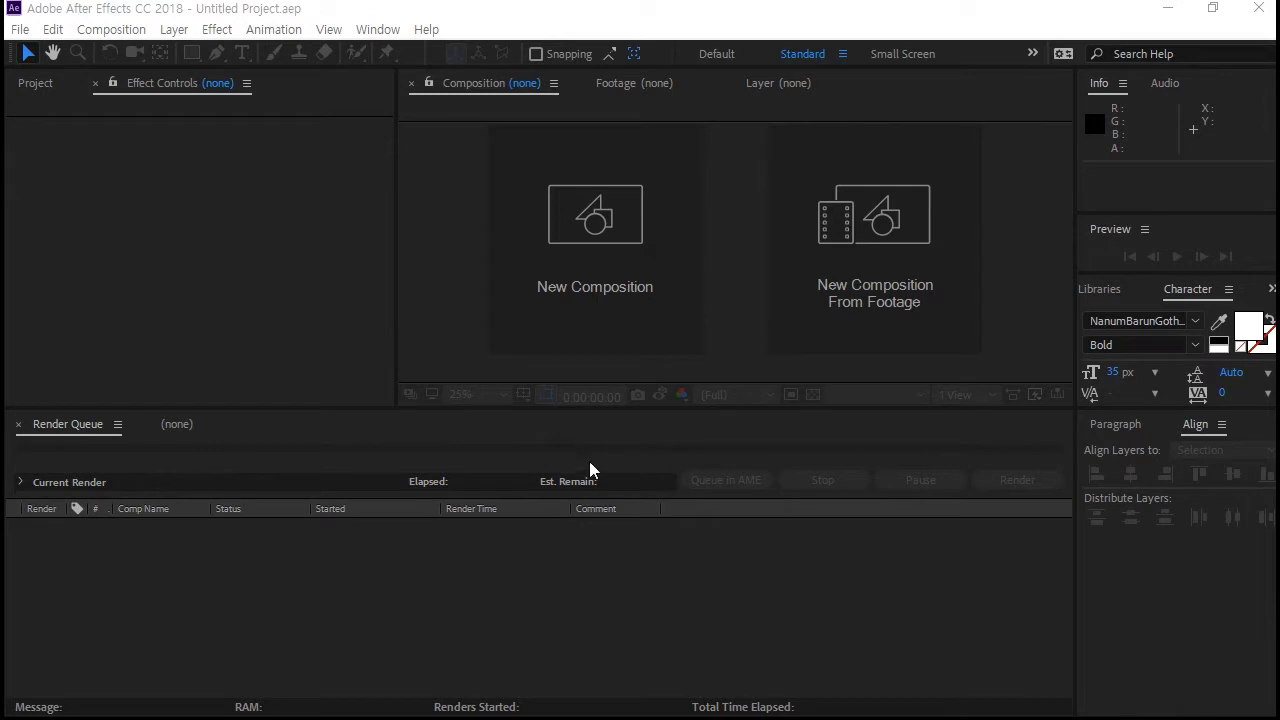
Create a 1280 × 720 px composition named Comp 1 at 29.97 fps with a 10-second duration
left_click(162, 188)
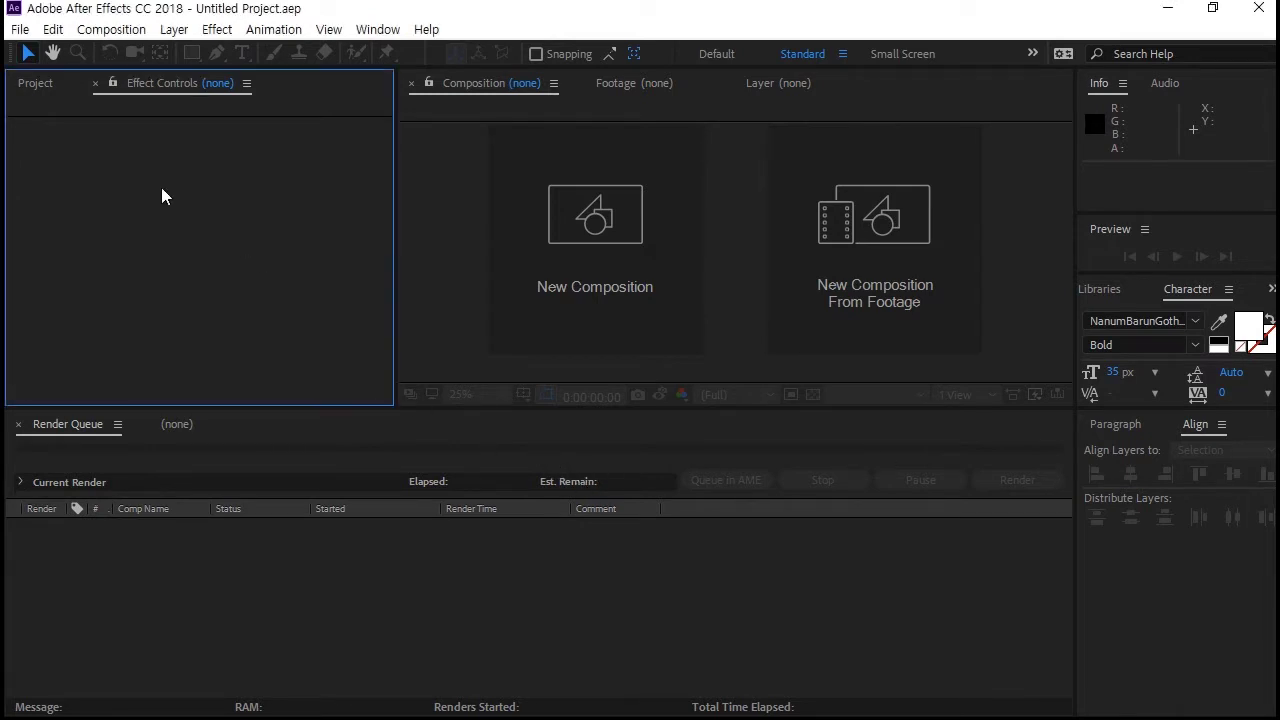
left_click(36, 84)
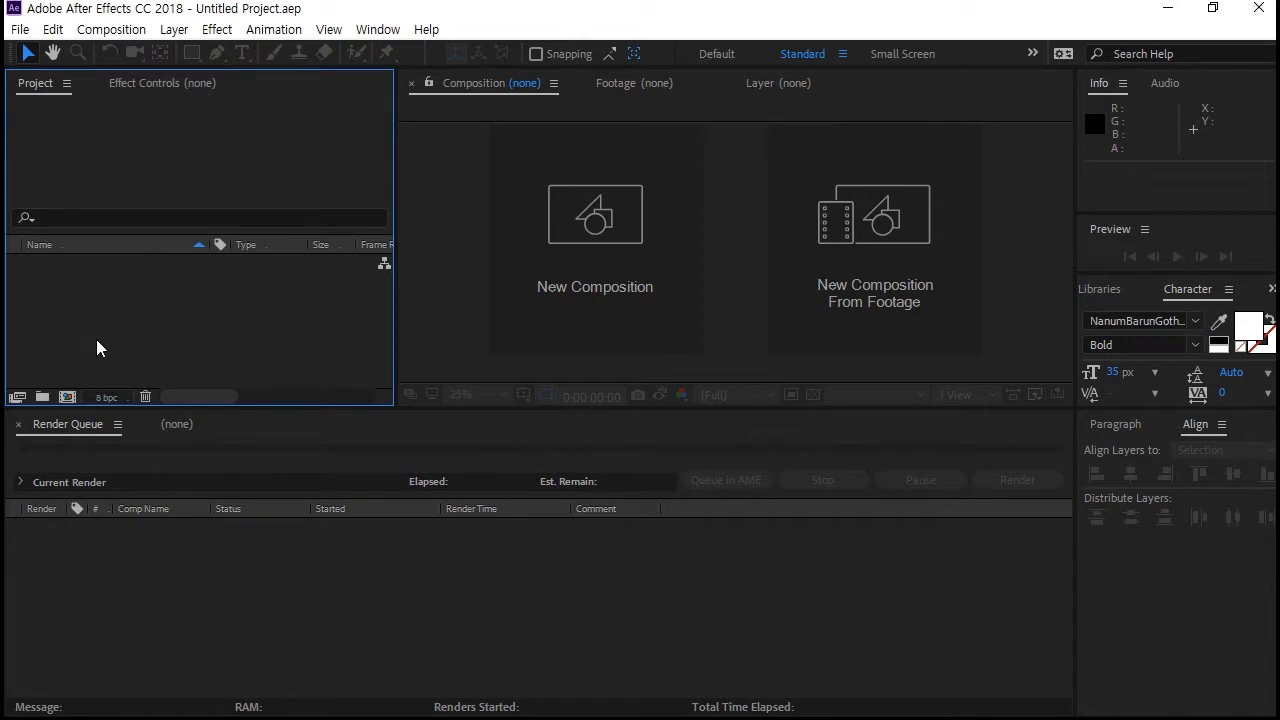
left_click(68, 397)
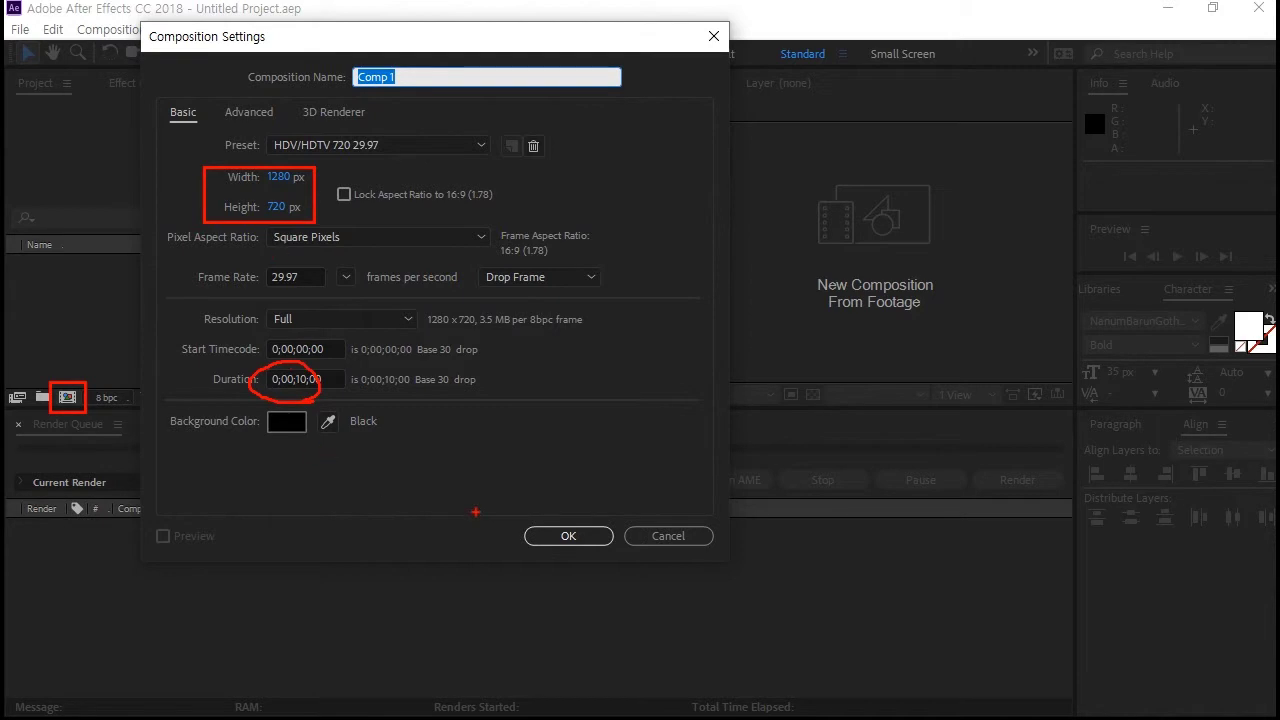
left_click(583, 535)
left_click(256, 329)
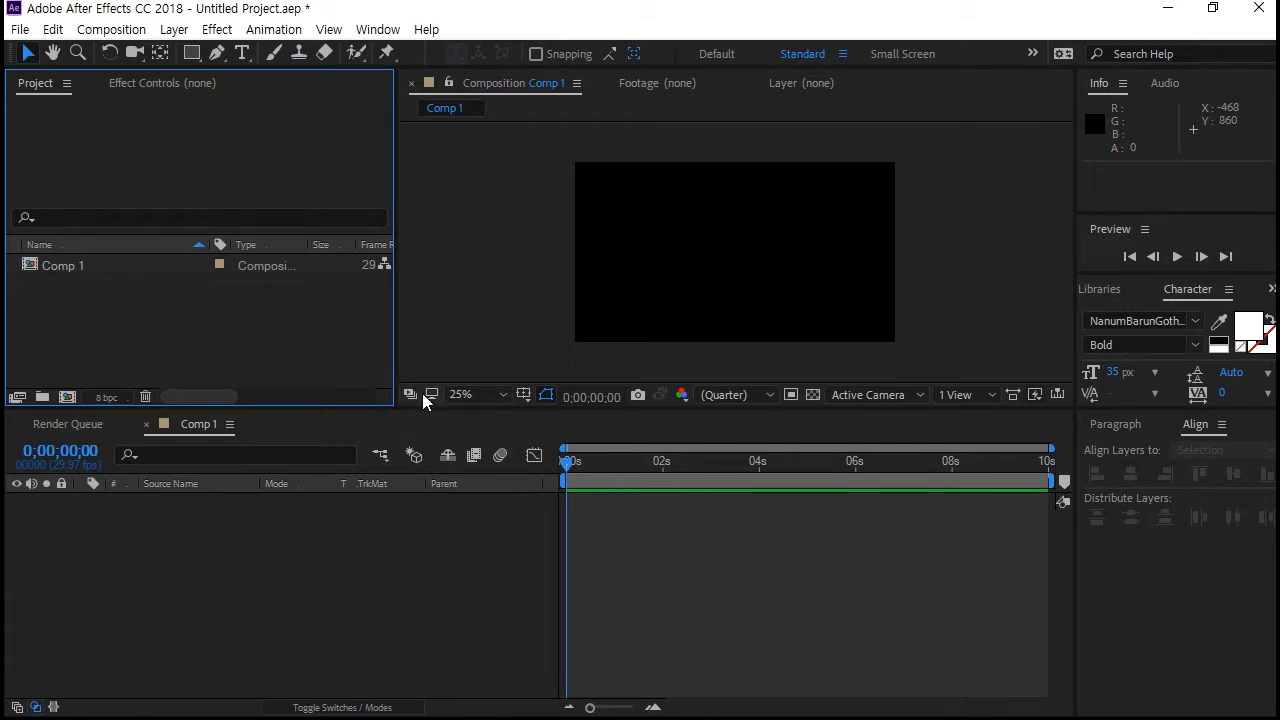
Add a full-size 1280 × 720 px solid layer to Comp 1 in turquoise green, color 00D774
left_click(178, 37)
left_click(129, 538)
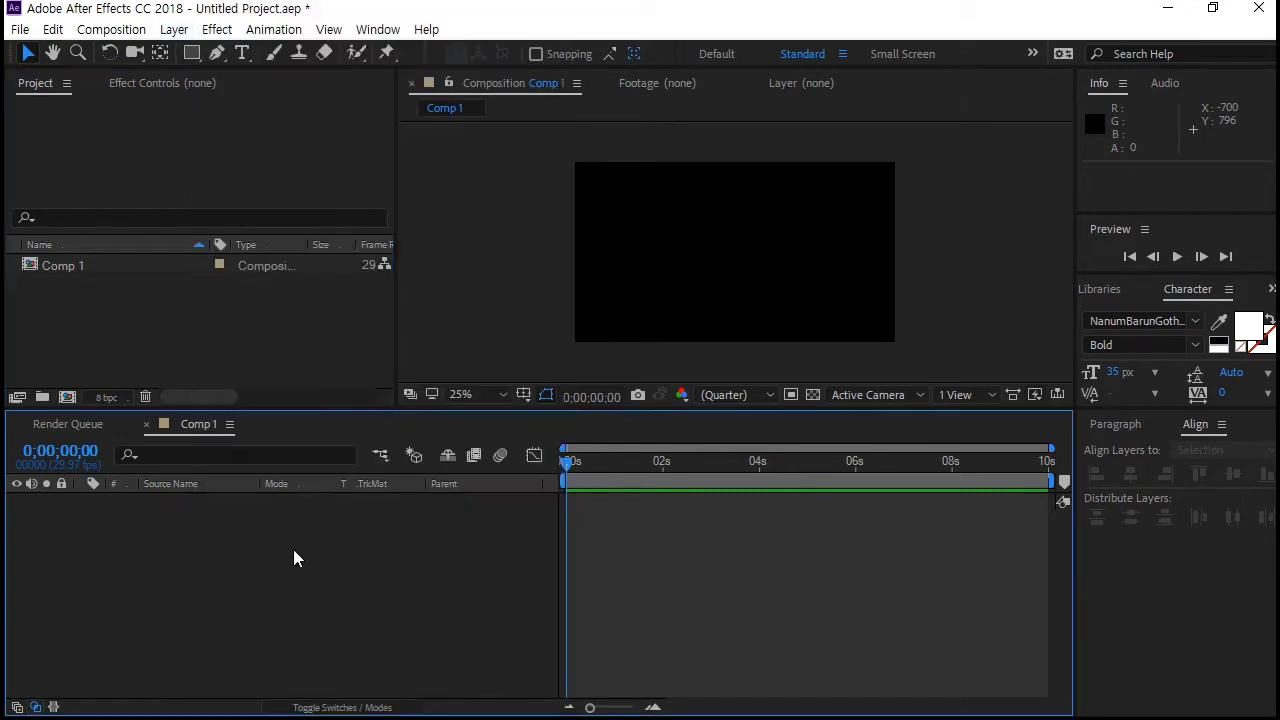
left_click(176, 29)
mouse_move(310, 14)
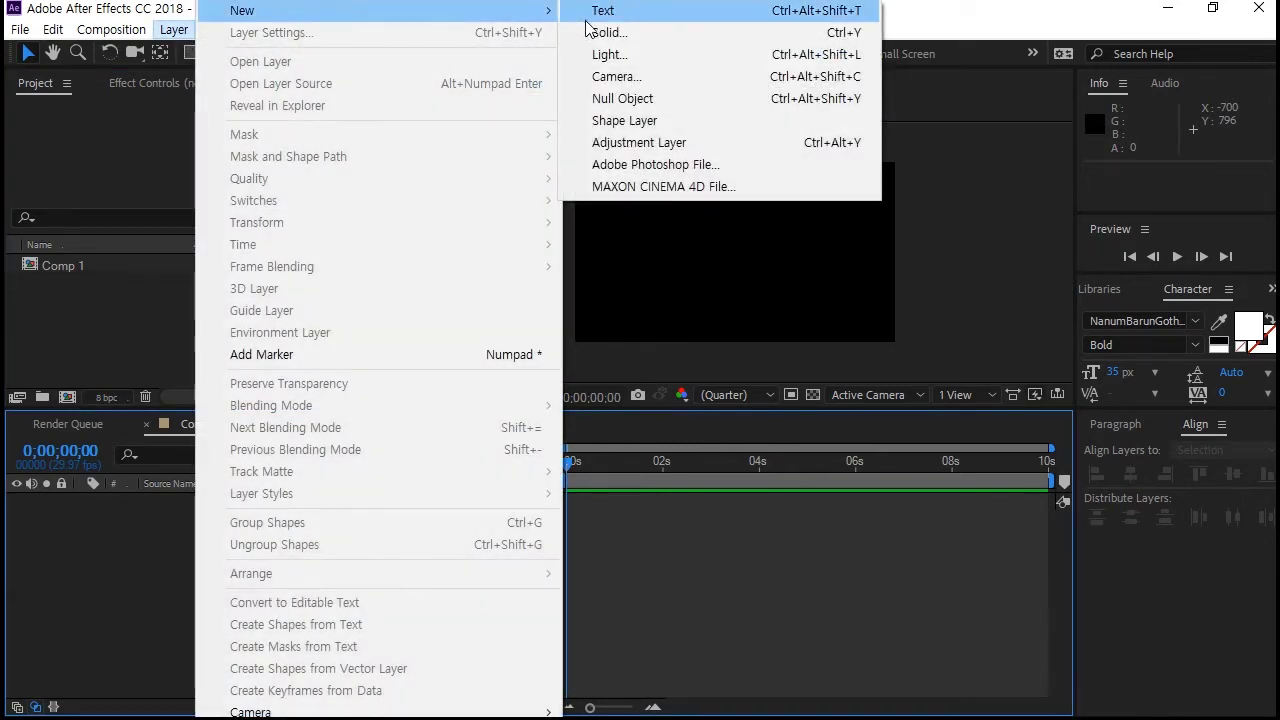
left_click(605, 32)
left_click(450, 421)
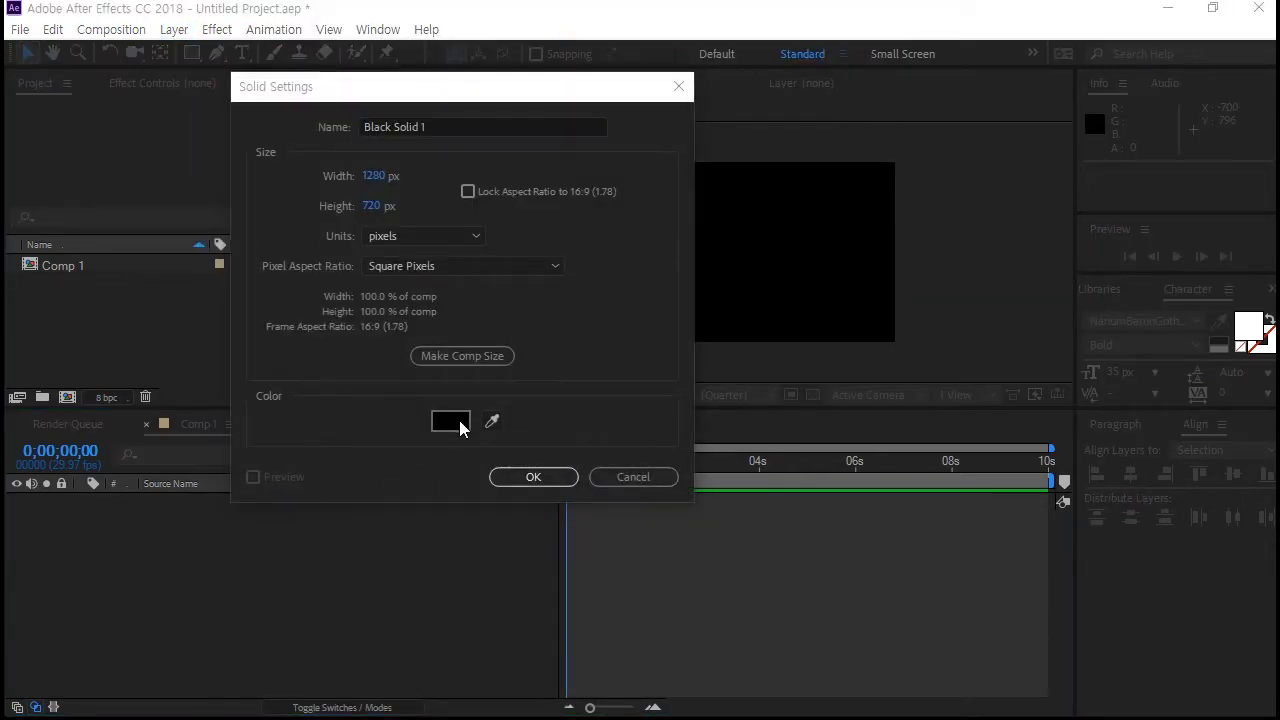
left_click(1020, 499)
left_click_drag(1036, 499, 1046, 551)
left_click_drag(980, 489, 1066, 446)
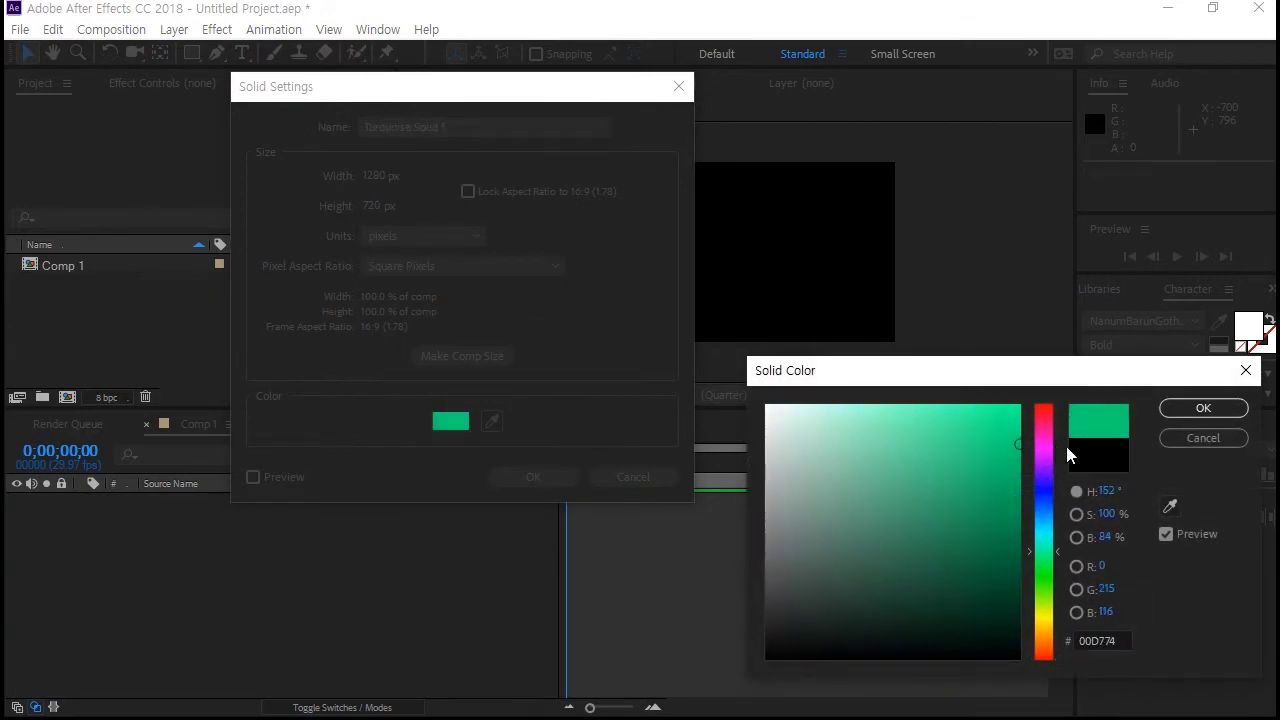
left_click(1176, 409)
left_click(521, 477)
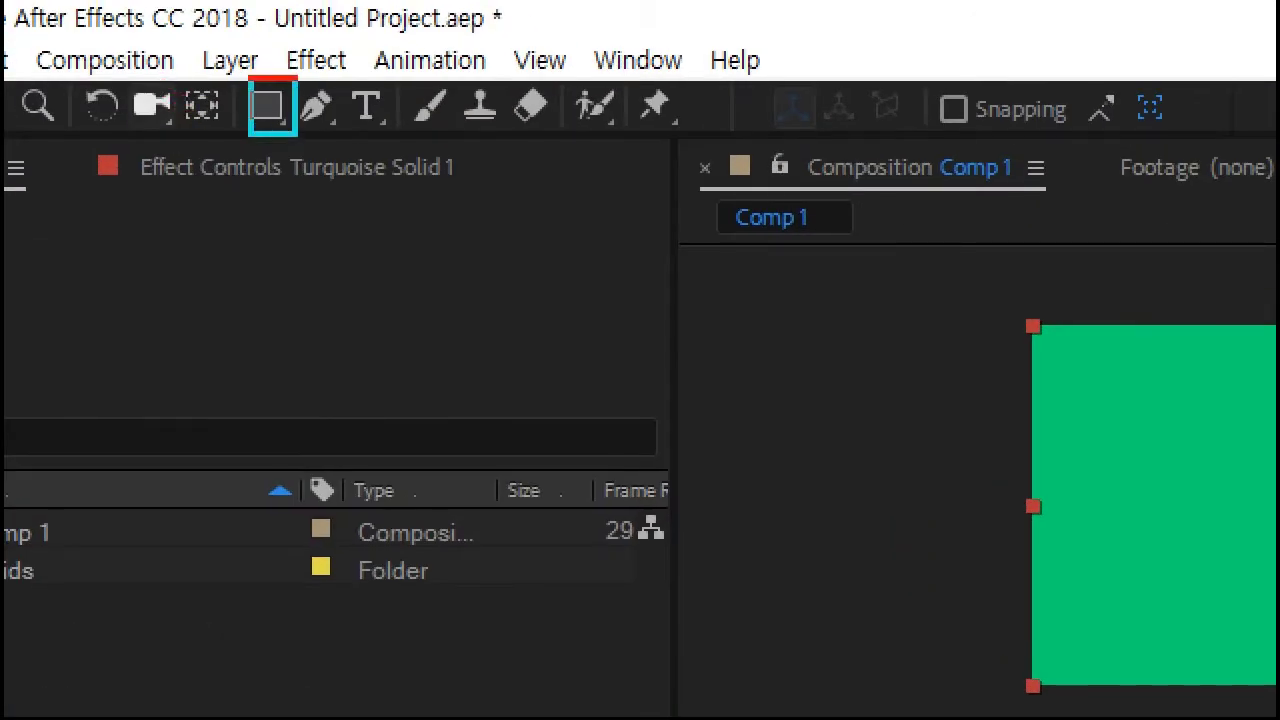
Draw a rectangular mask about 284 × 316 px on the left half of the turquoise solid
left_click(267, 105)
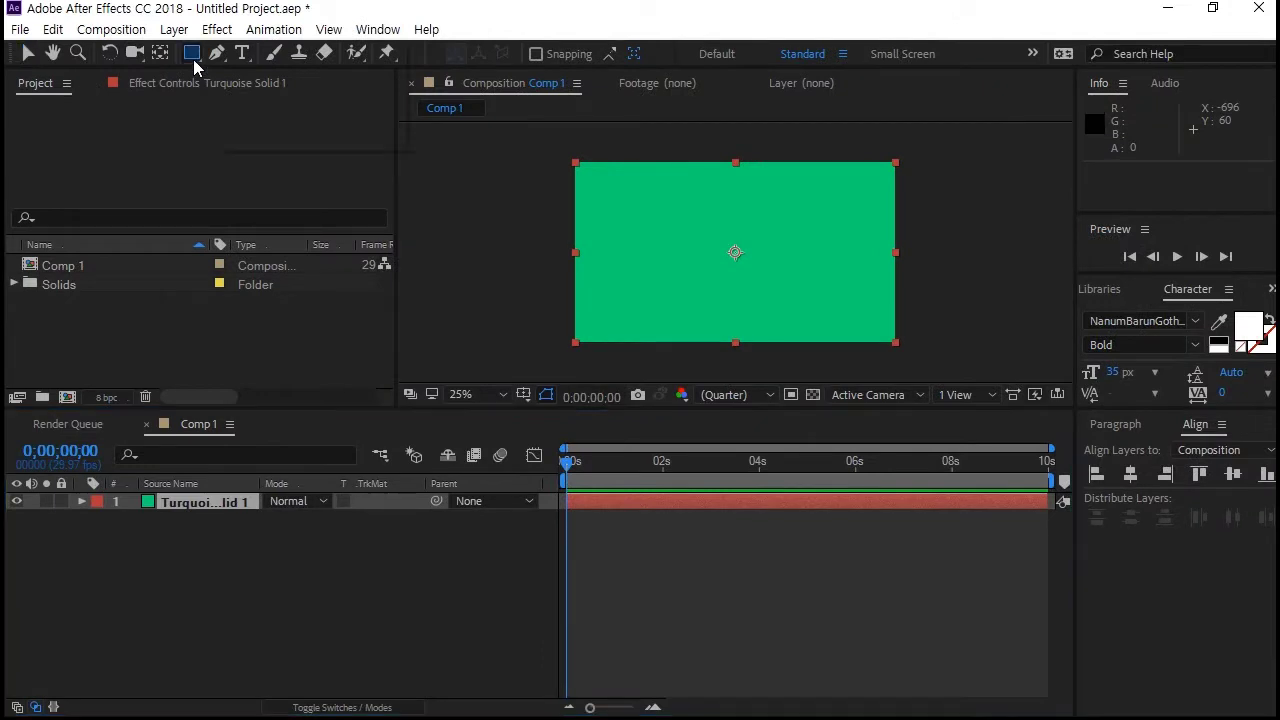
left_click_drag(195, 62, 269, 58)
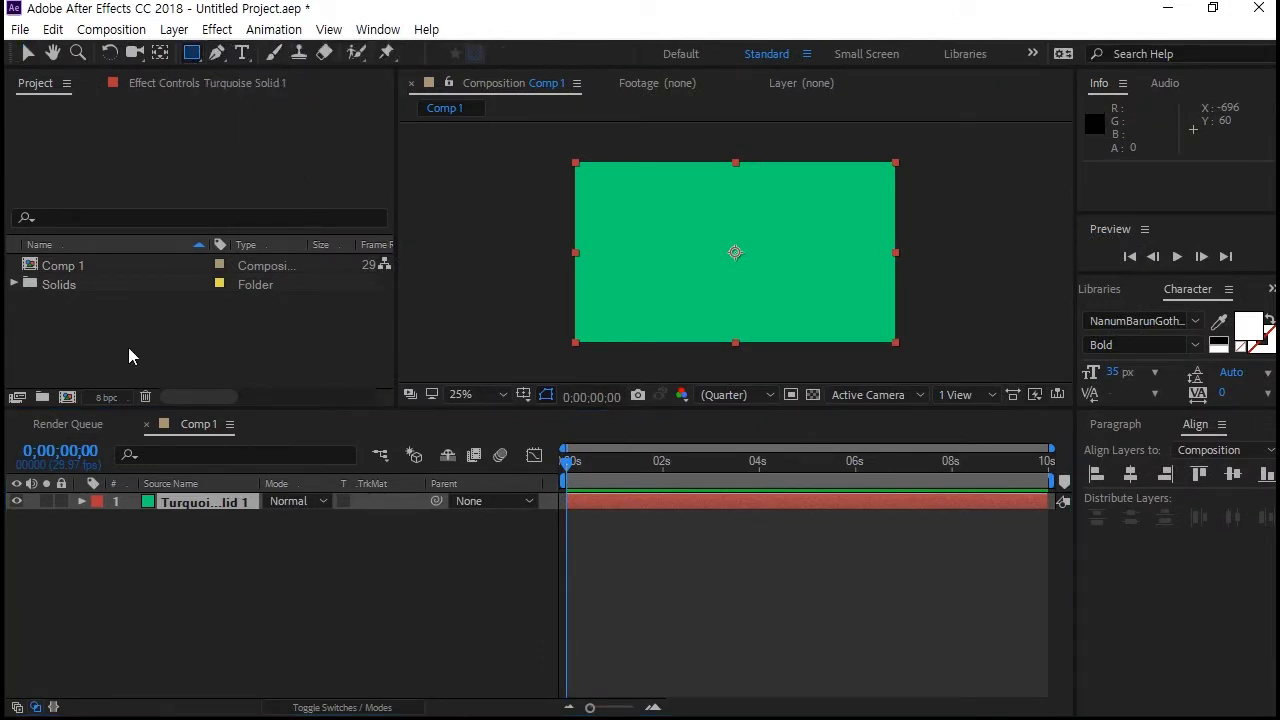
left_click(186, 497)
left_click_drag(642, 204, 712, 282)
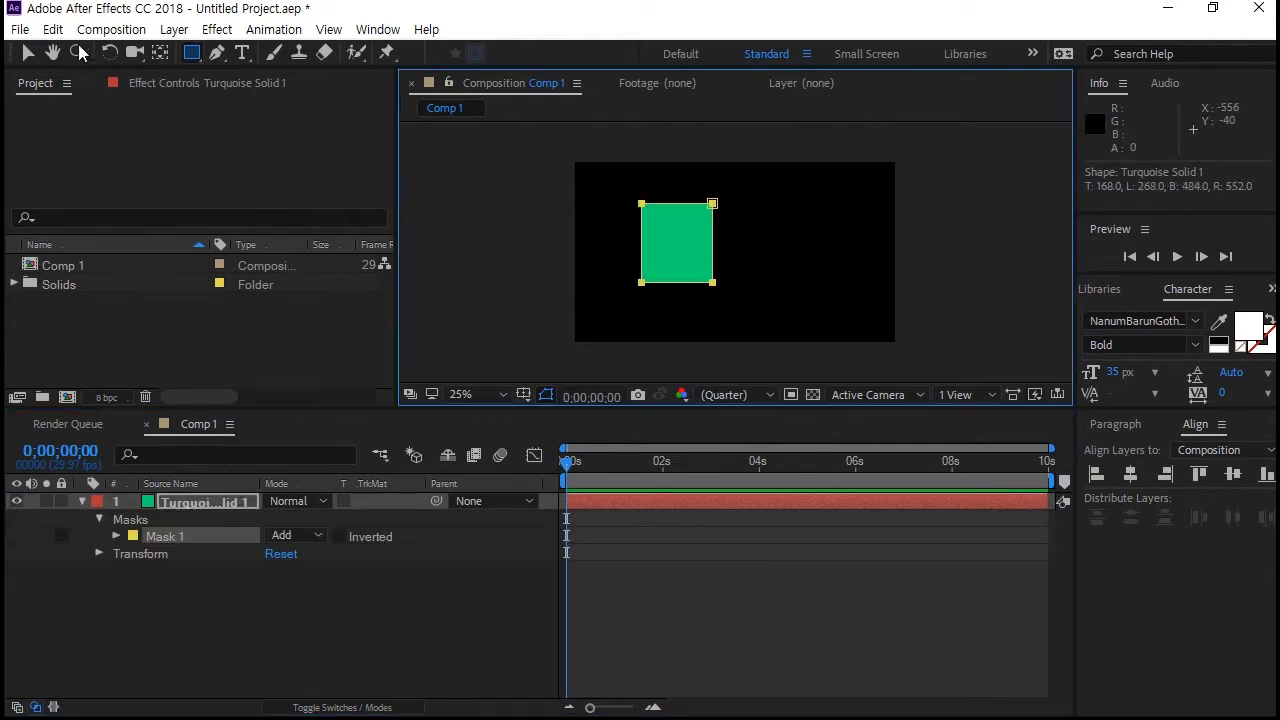
left_click(25, 56)
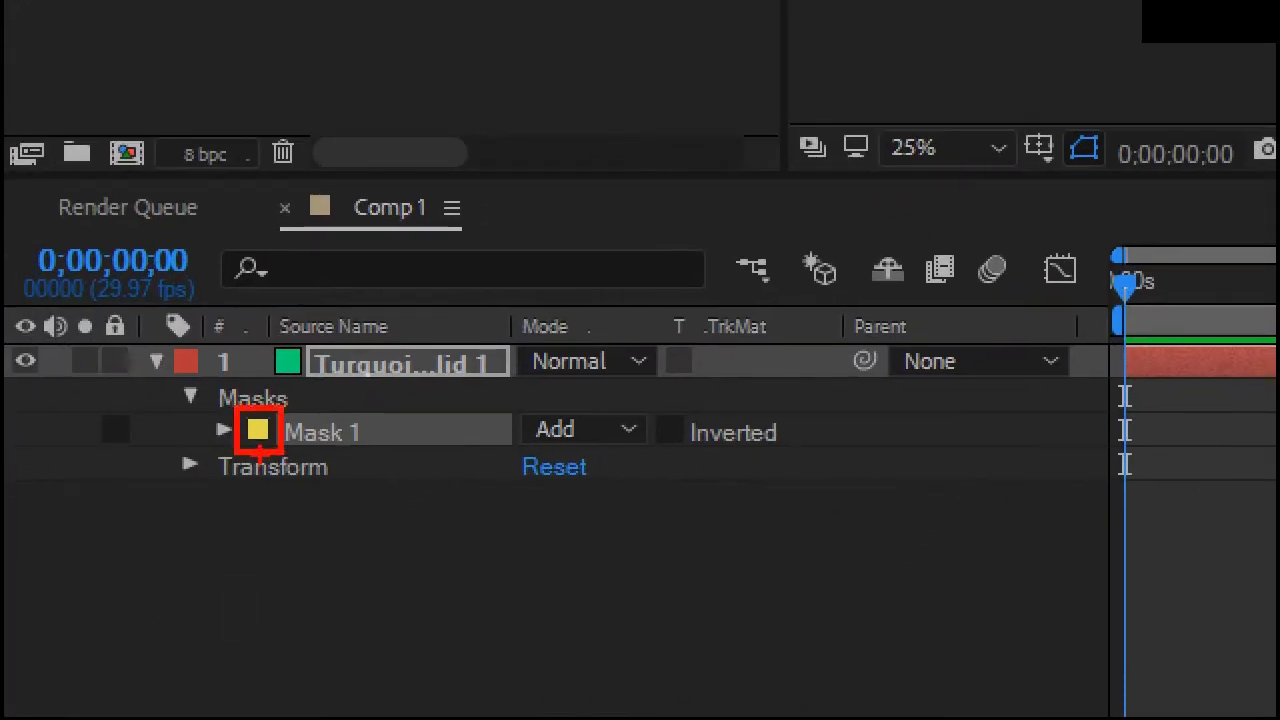
Show the transparency grid behind the composition and set Mask 1's outline color to black (000000)
left_click_drag(284, 454, 340, 454)
left_click_drag(430, 383, 362, 404)
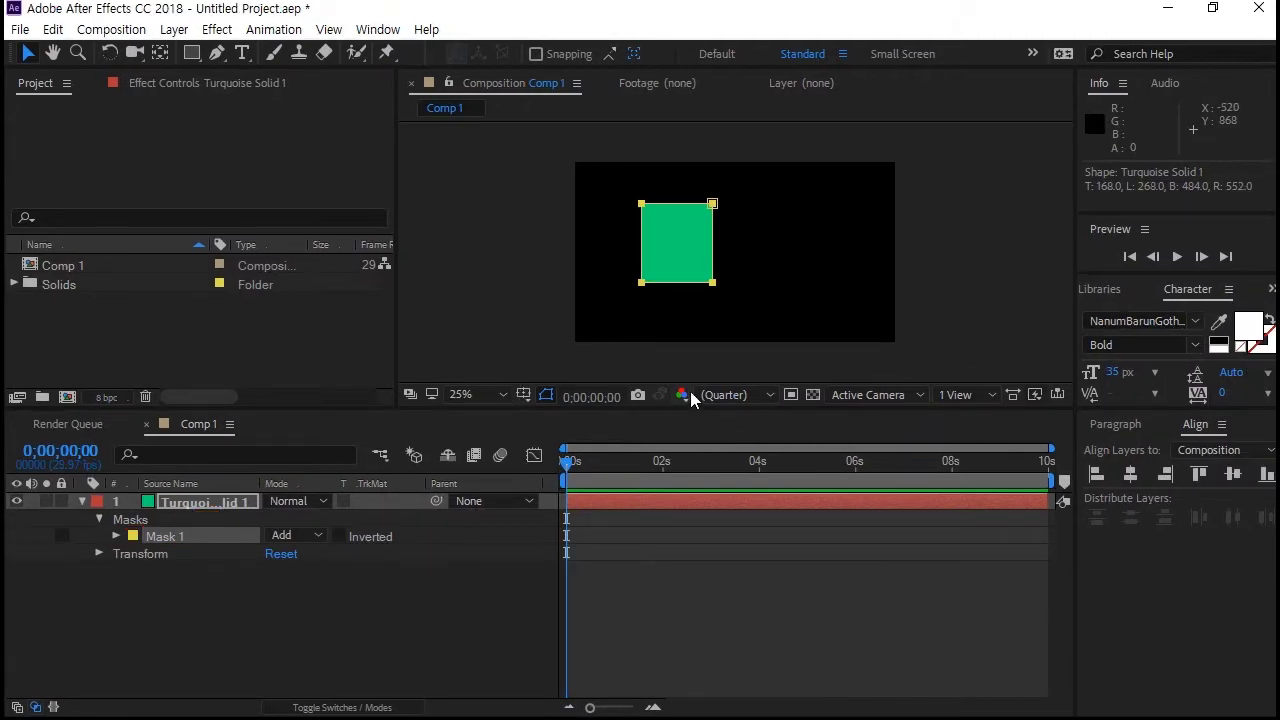
left_click(812, 393)
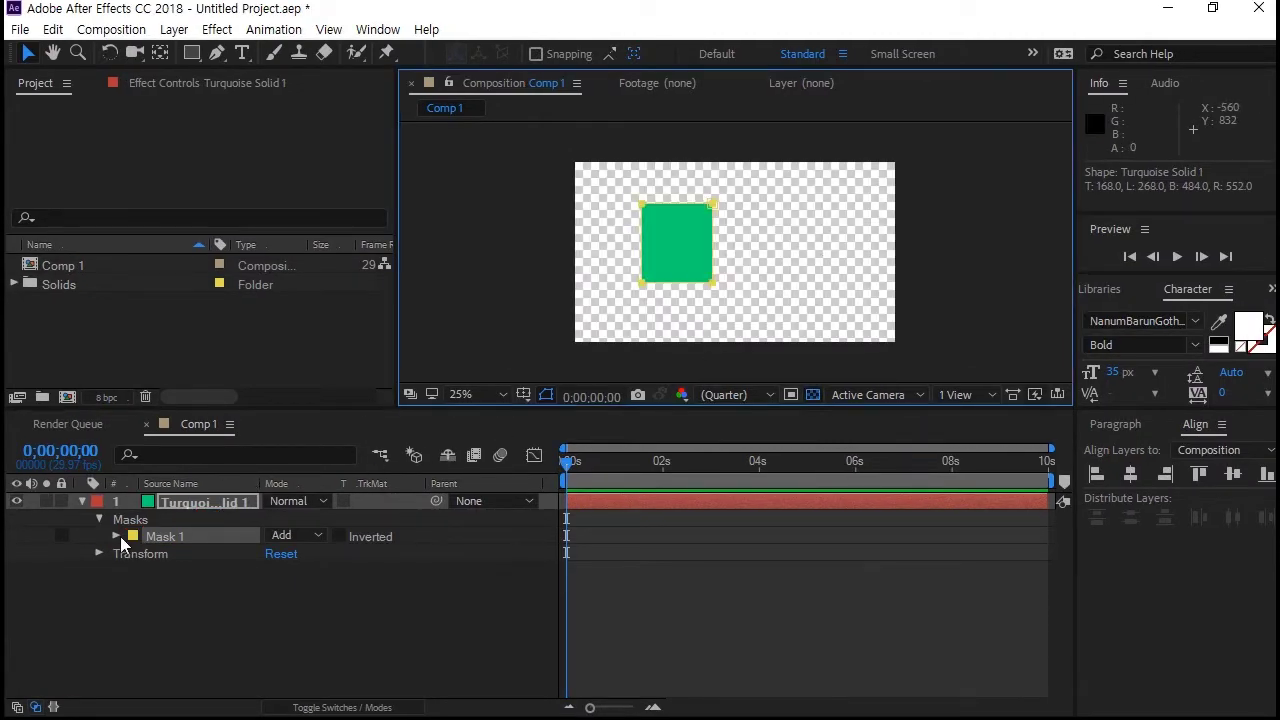
left_click(130, 532)
left_click_drag(971, 537, 707, 658)
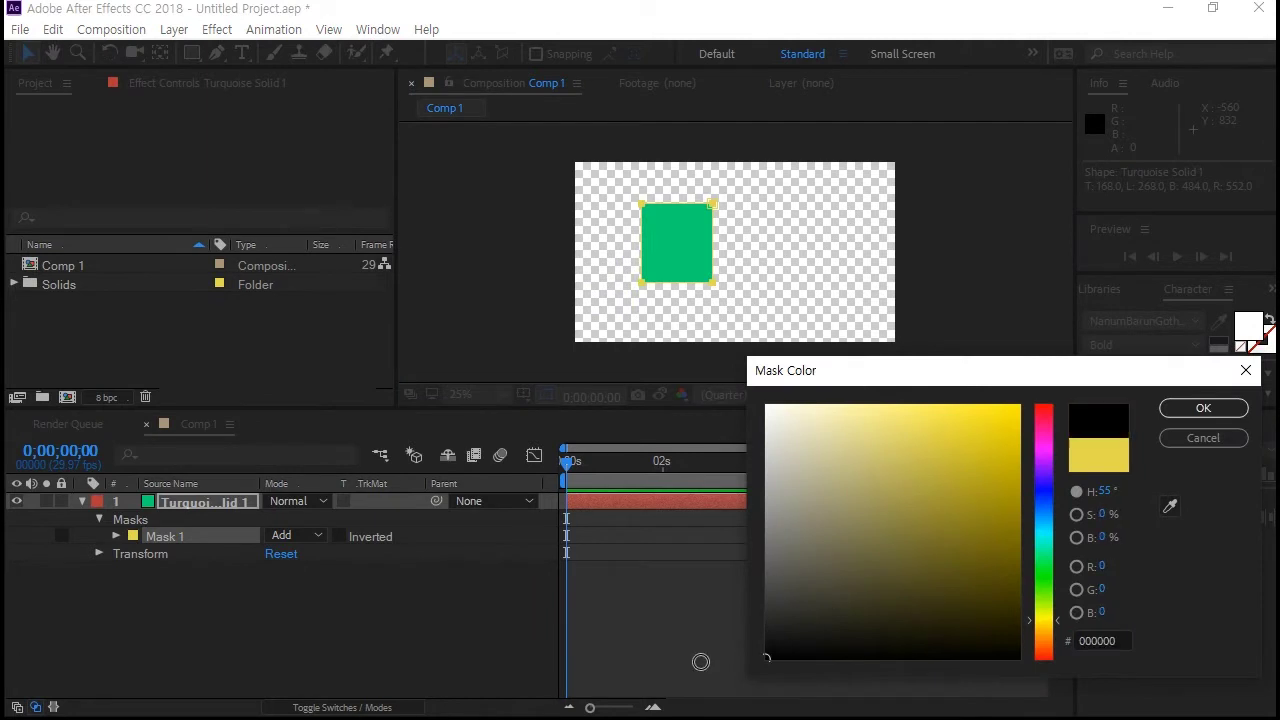
left_click(1203, 408)
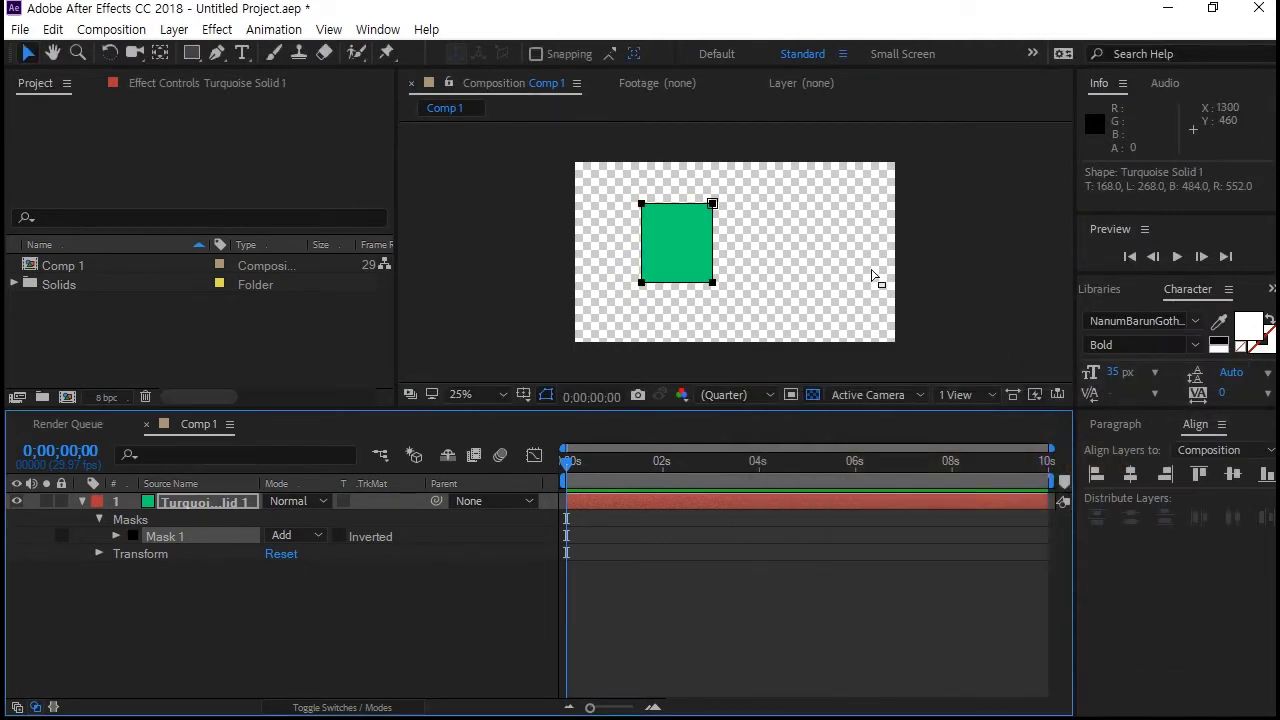
Reveal Mask 1's properties and set its Mask Expansion to 76 pixels
left_click(116, 536)
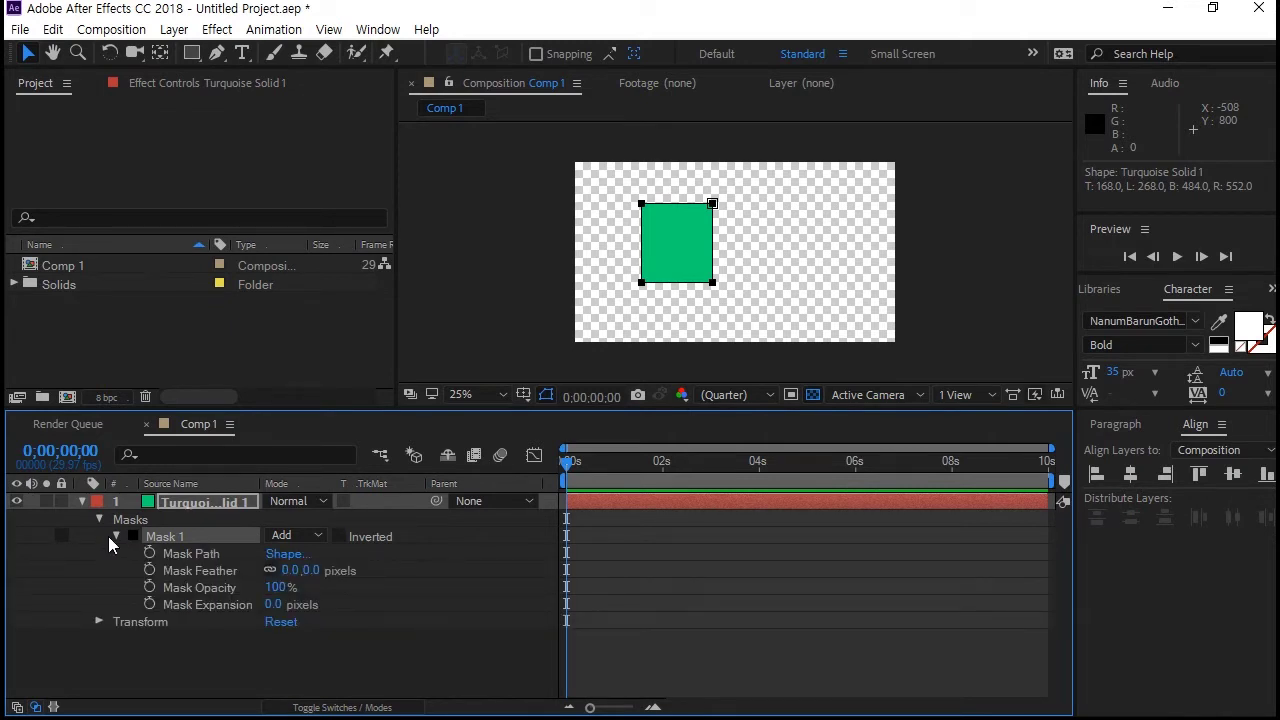
left_click(206, 555)
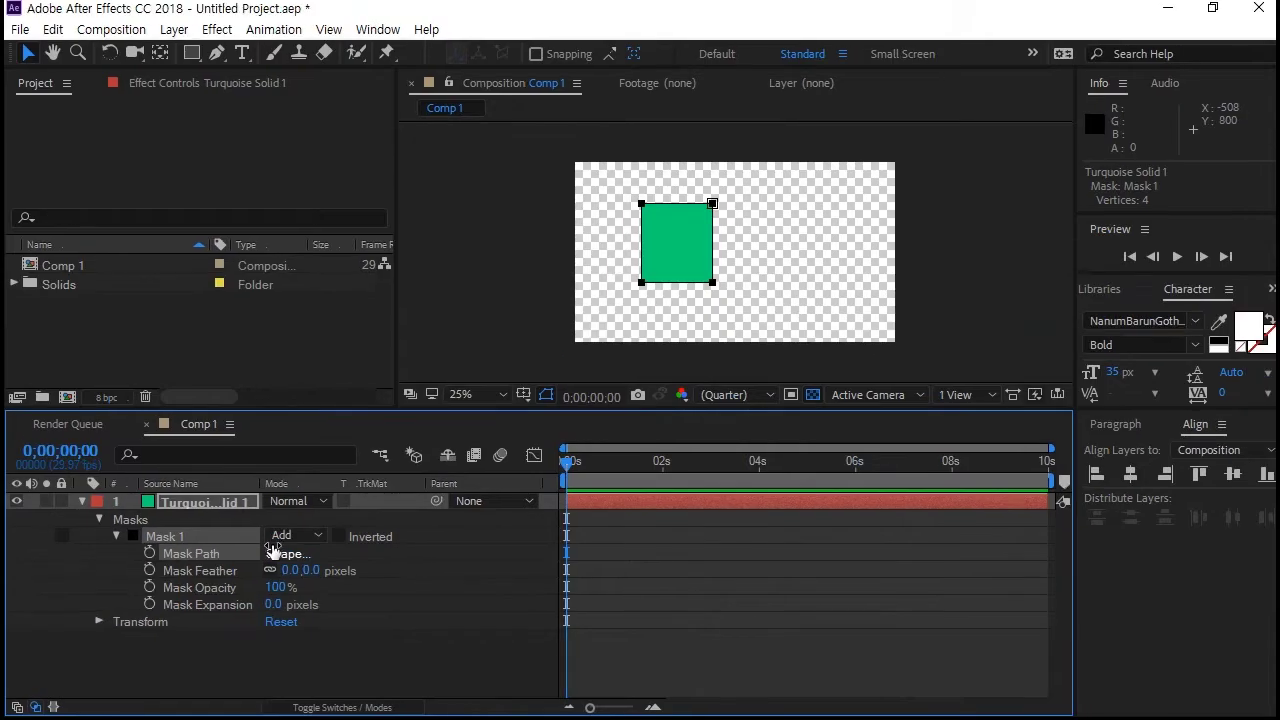
left_click(190, 599)
left_click(192, 557)
left_click(169, 609)
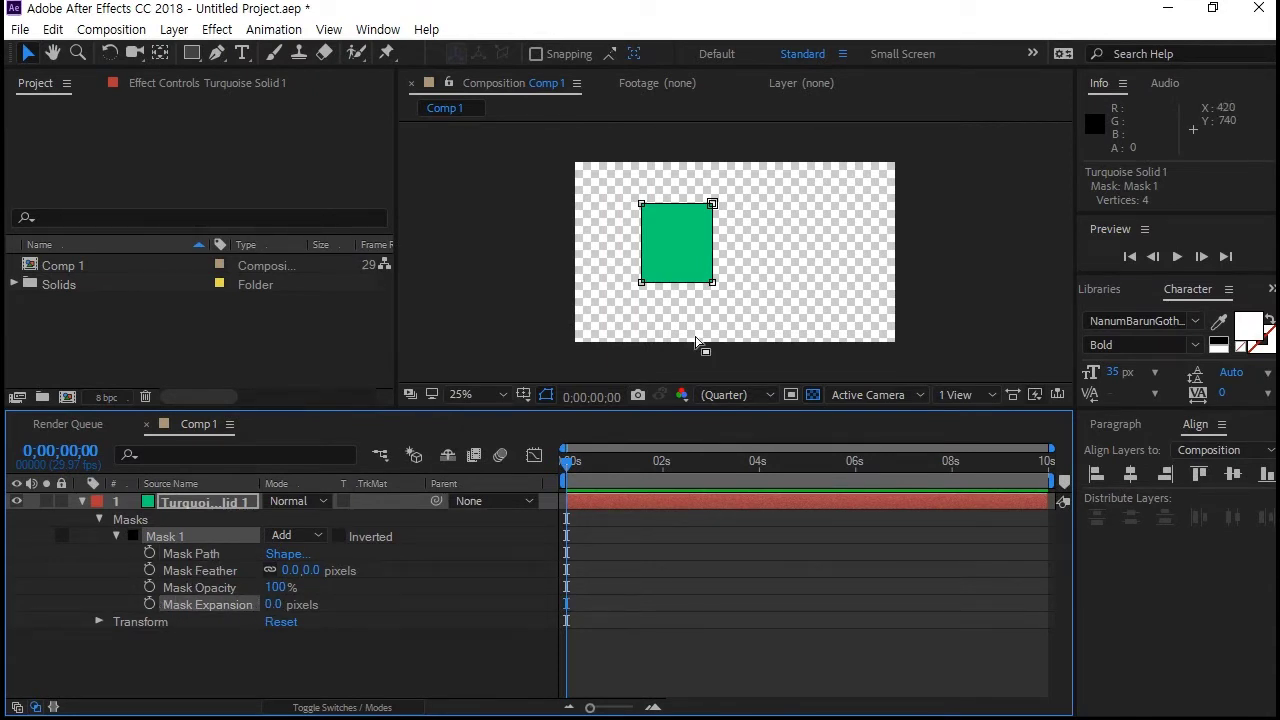
key("period")
left_click_drag(628, 257, 657, 266)
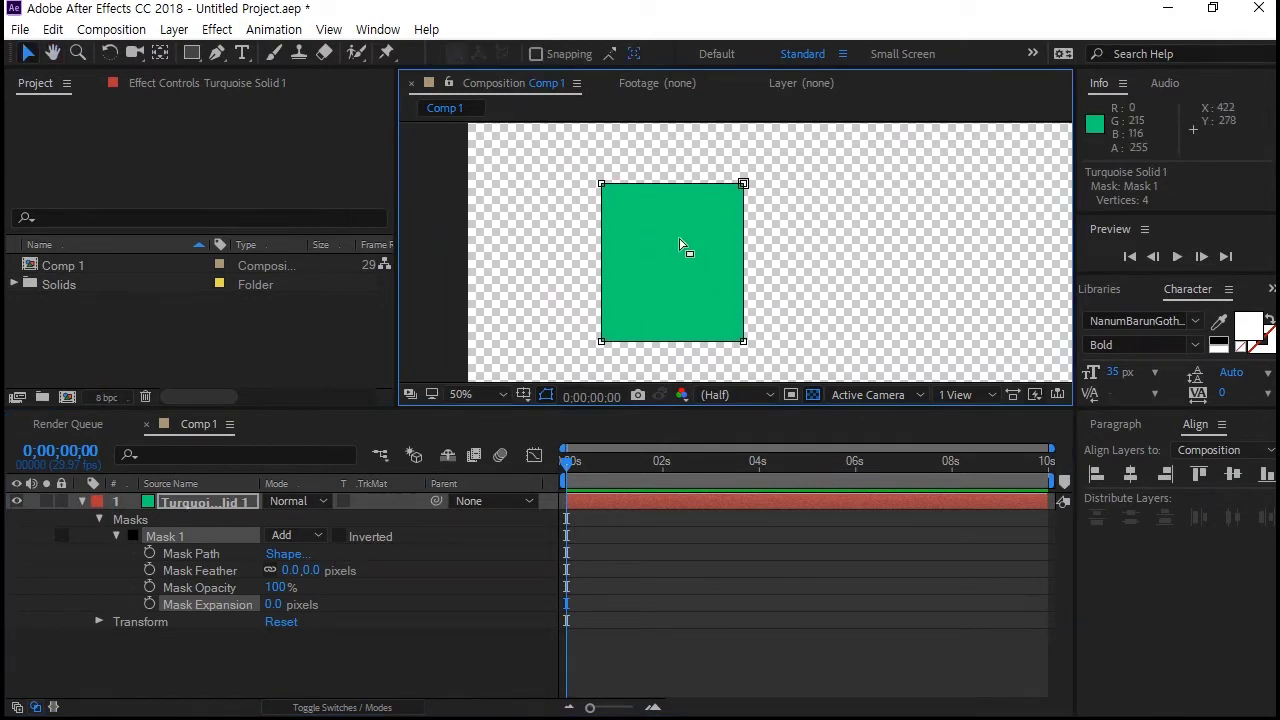
mouse_move(270, 605)
left_mouse_down()
mouse_move(330, 604)
mouse_move(271, 606)
left_mouse_up()
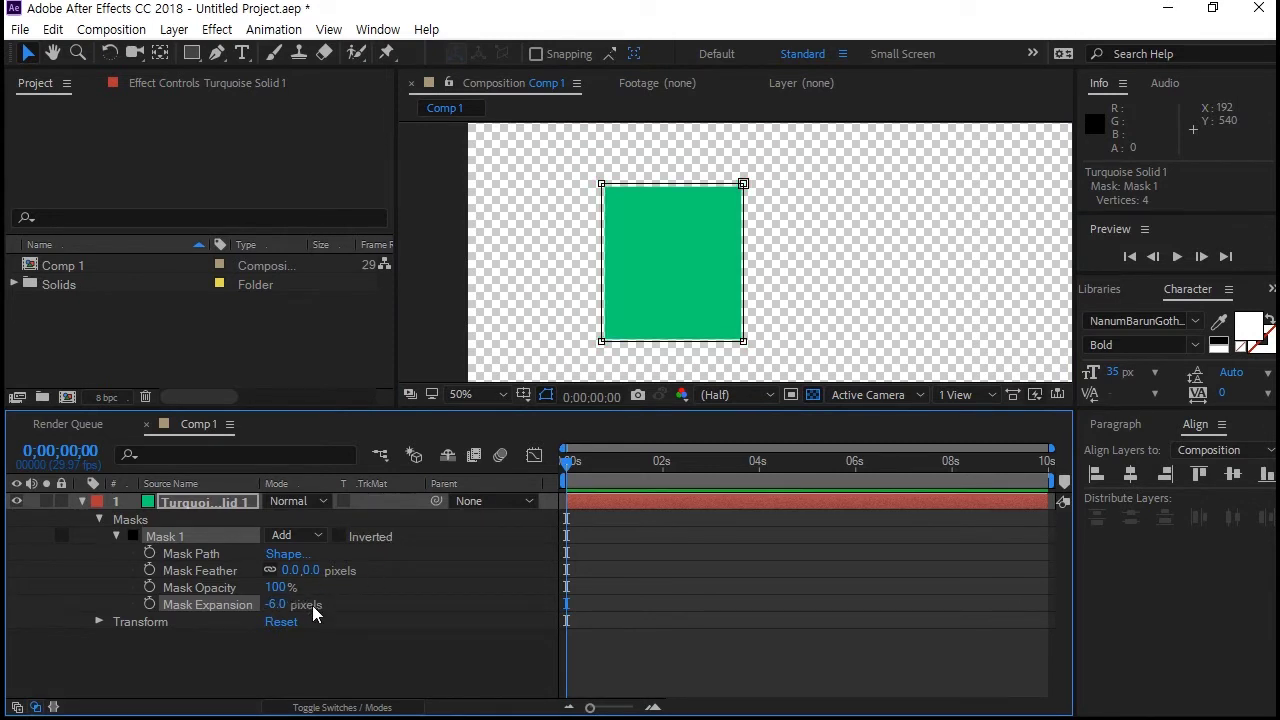
left_click_drag(280, 607, 358, 600)
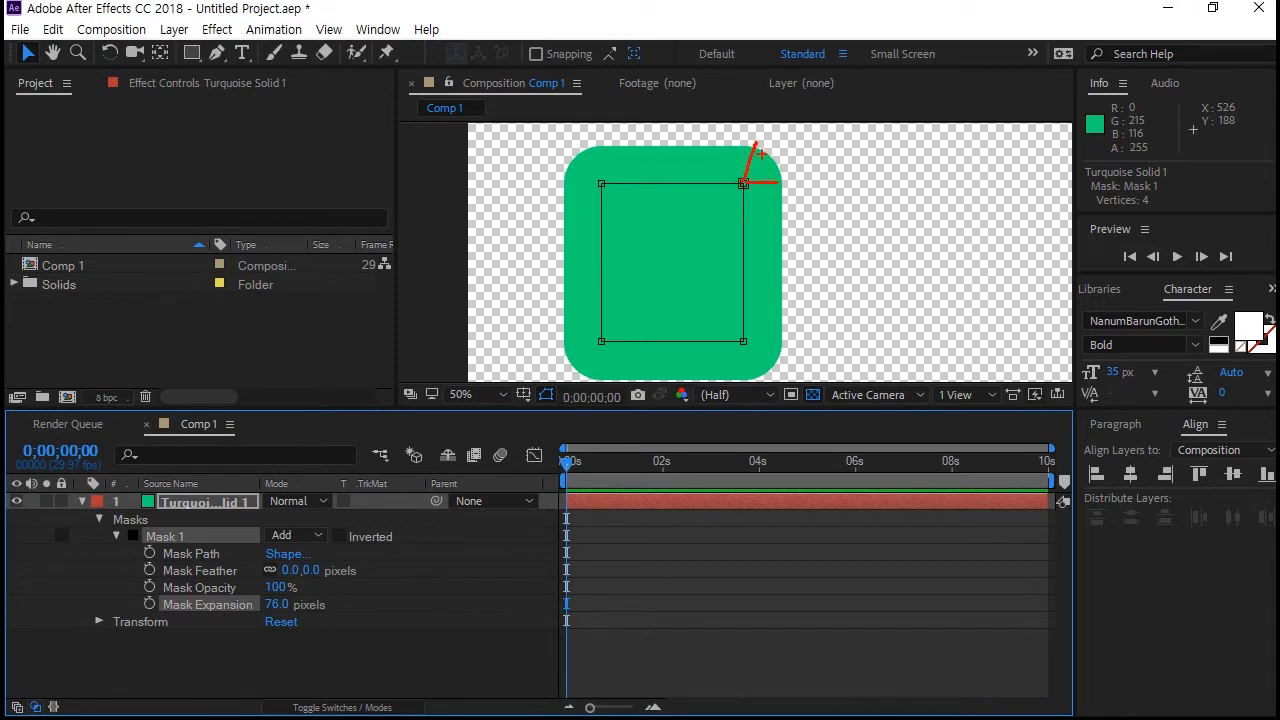
left_click_drag(558, 177, 597, 149)
key("Escape")
Draw a second rectangular mask about 224 × 244 px on the solid, to the right of Mask 1
left_click(192, 53)
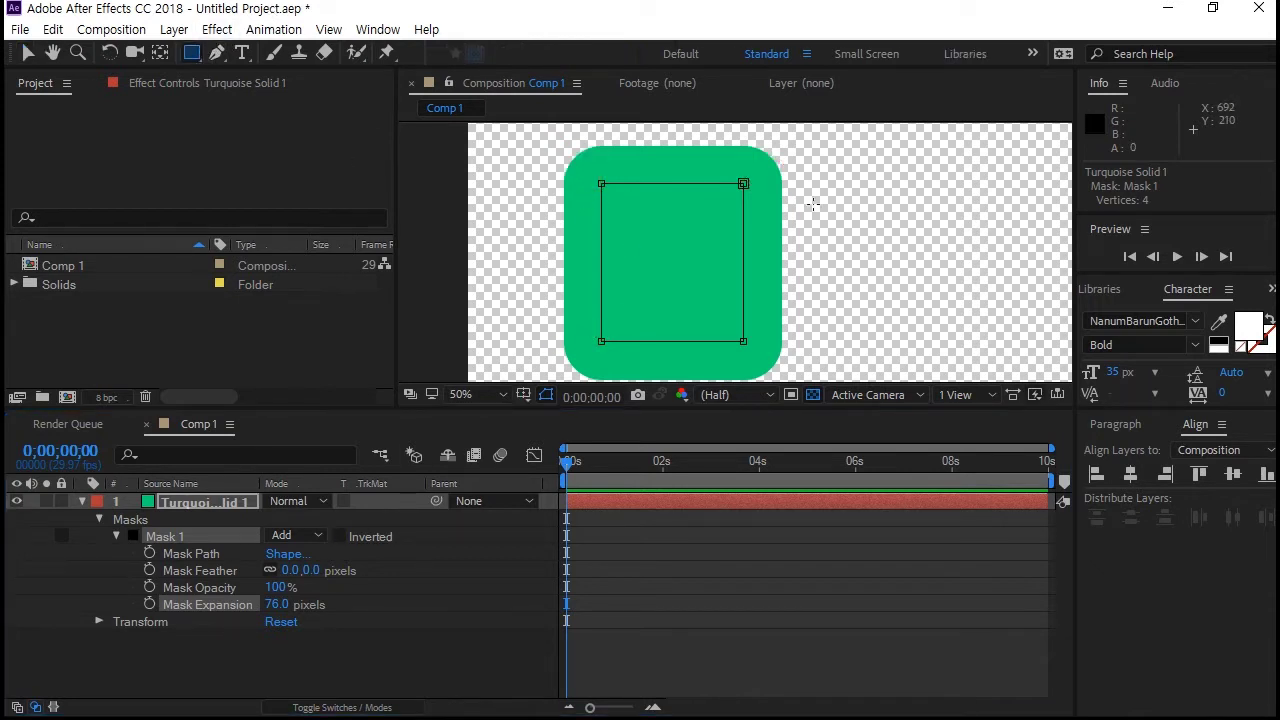
left_click_drag(809, 195, 922, 317)
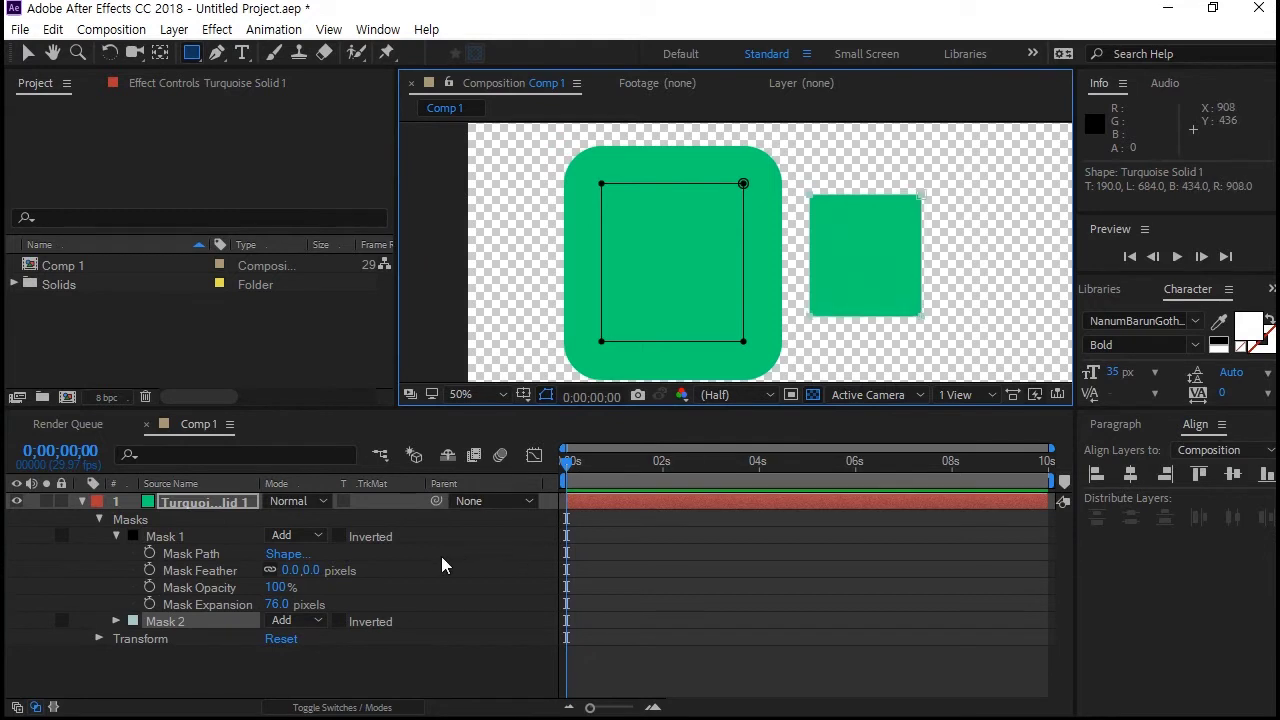
mouse_move(270, 586)
left_mouse_down()
mouse_move(146, 616)
mouse_move(318, 612)
mouse_move(100, 620)
mouse_move(278, 604)
left_mouse_up()
mouse_move(419, 598)
left_mouse_down()
mouse_move(152, 604)
mouse_move(399, 592)
left_mouse_up()
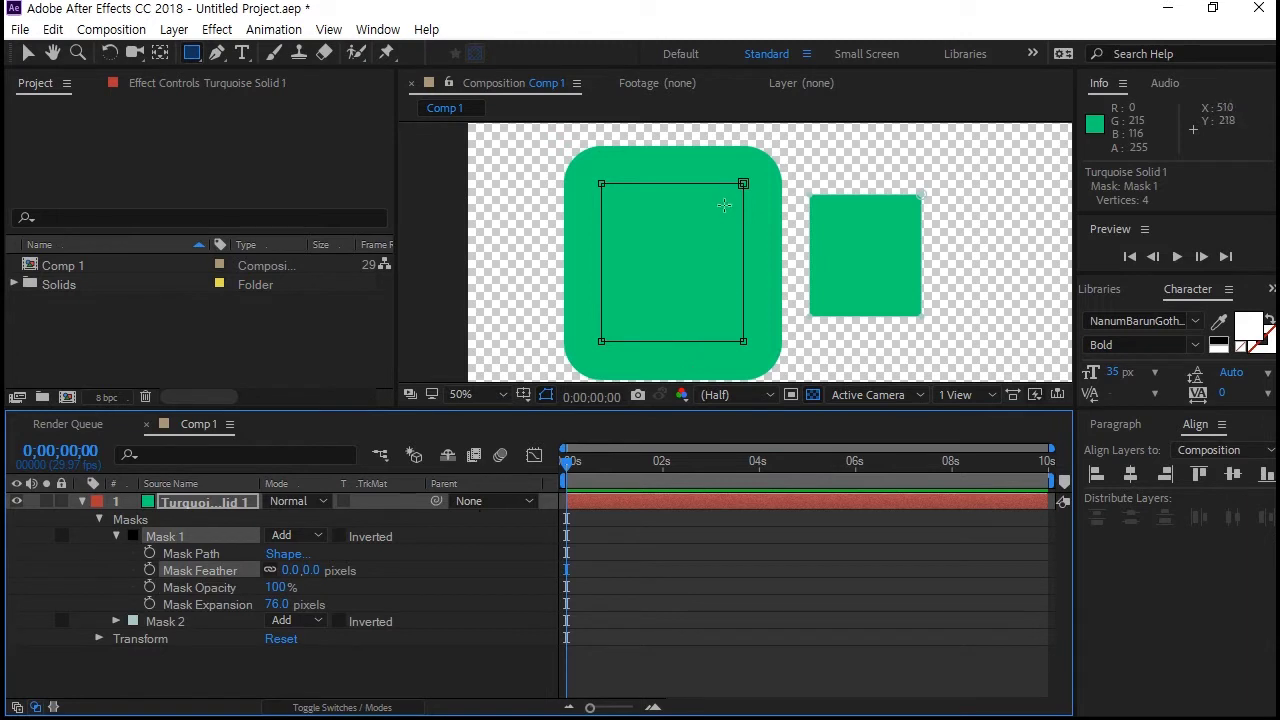
left_click_drag(745, 192, 743, 340)
mouse_move(290, 570)
left_mouse_down()
mouse_move(466, 562)
mouse_move(290, 566)
left_mouse_up()
left_click_drag(773, 179, 776, 247)
mouse_move(758, 292)
left_mouse_down()
mouse_move(774, 240)
mouse_move(786, 292)
left_mouse_up()
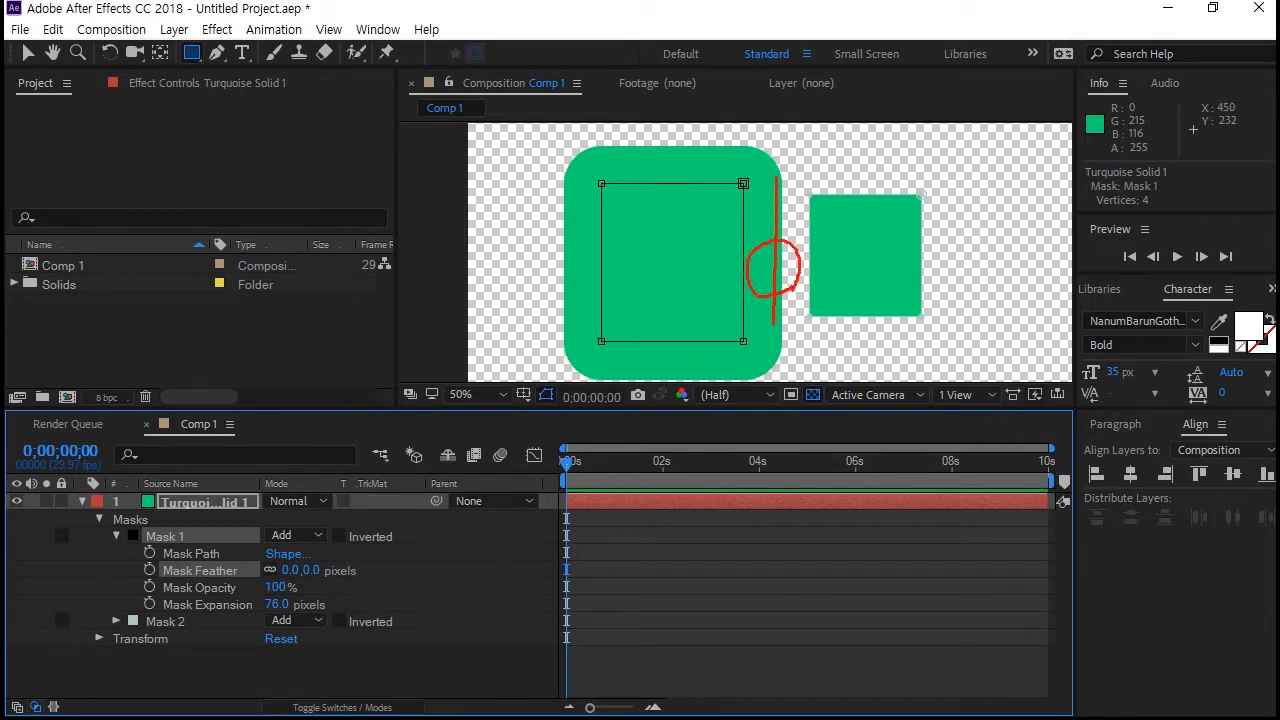
key("Escape")
left_click_drag(288, 578, 249, 579)
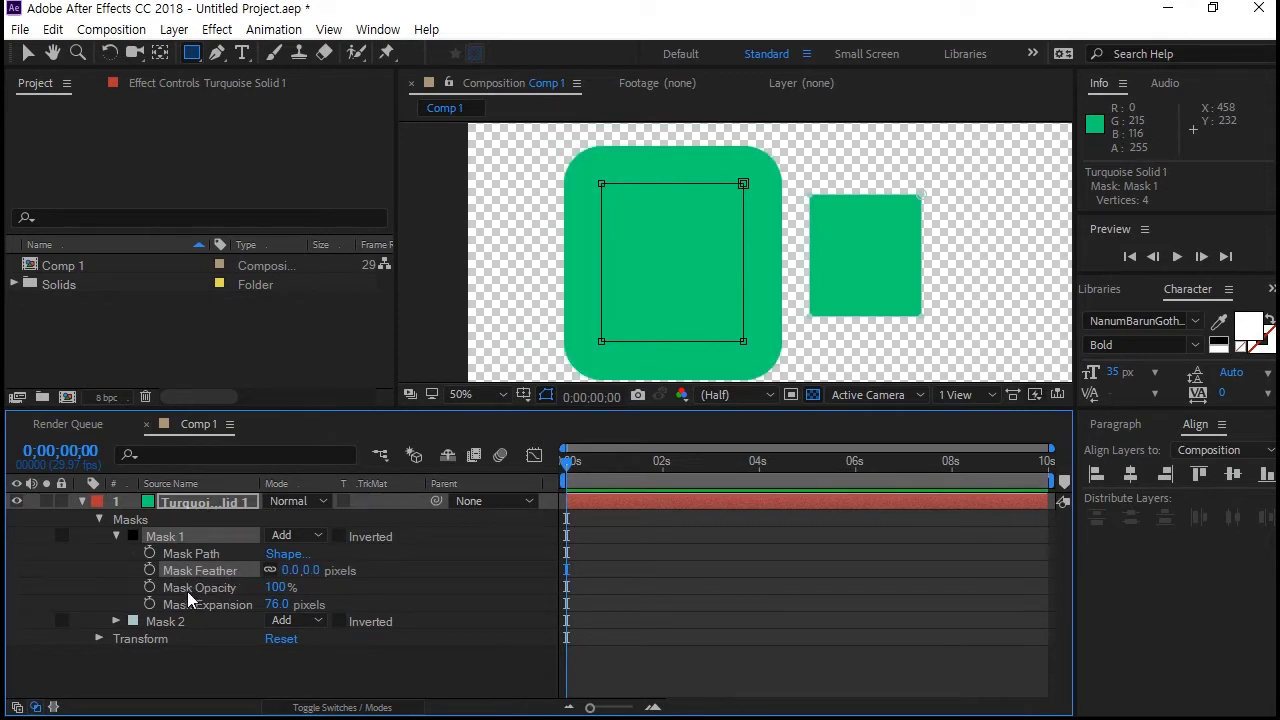
Delete Mask 2 from the turquoise solid
left_click(181, 622)
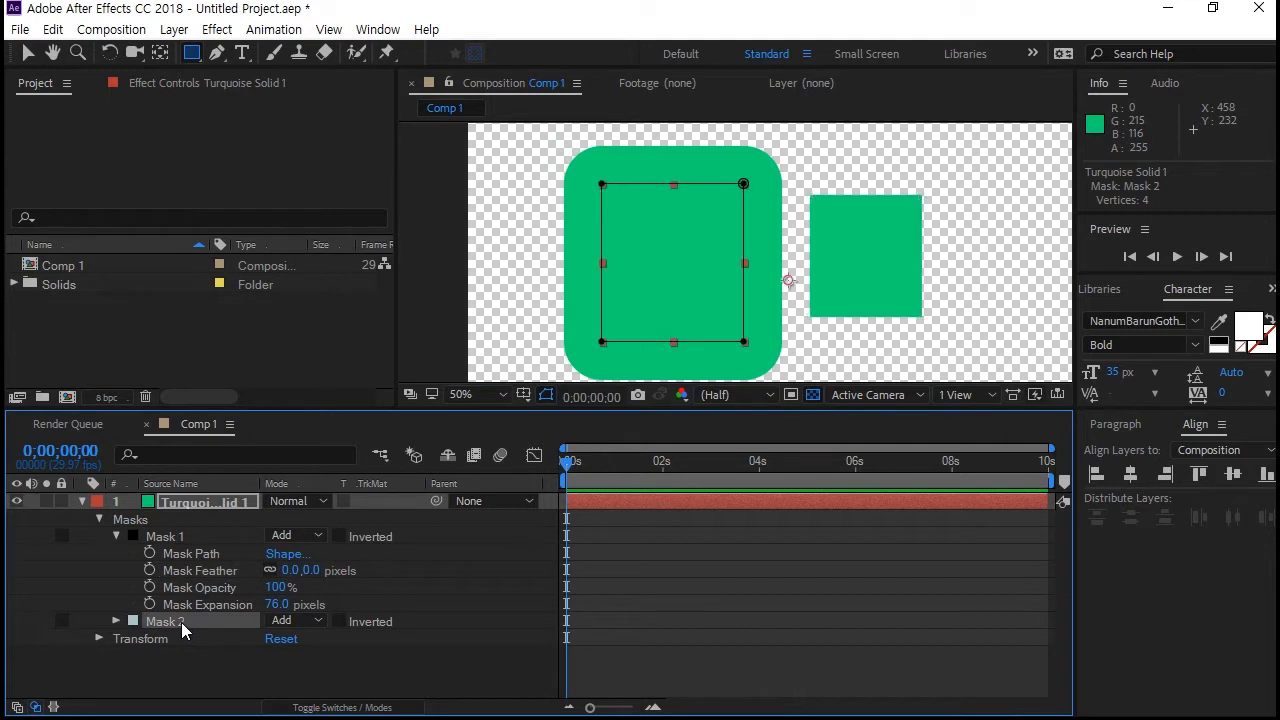
key("Delete")
Select Mask 1's path, marquee-select its two right-hand vertices, and switch the selection to its left-hand vertices
left_click(202, 553)
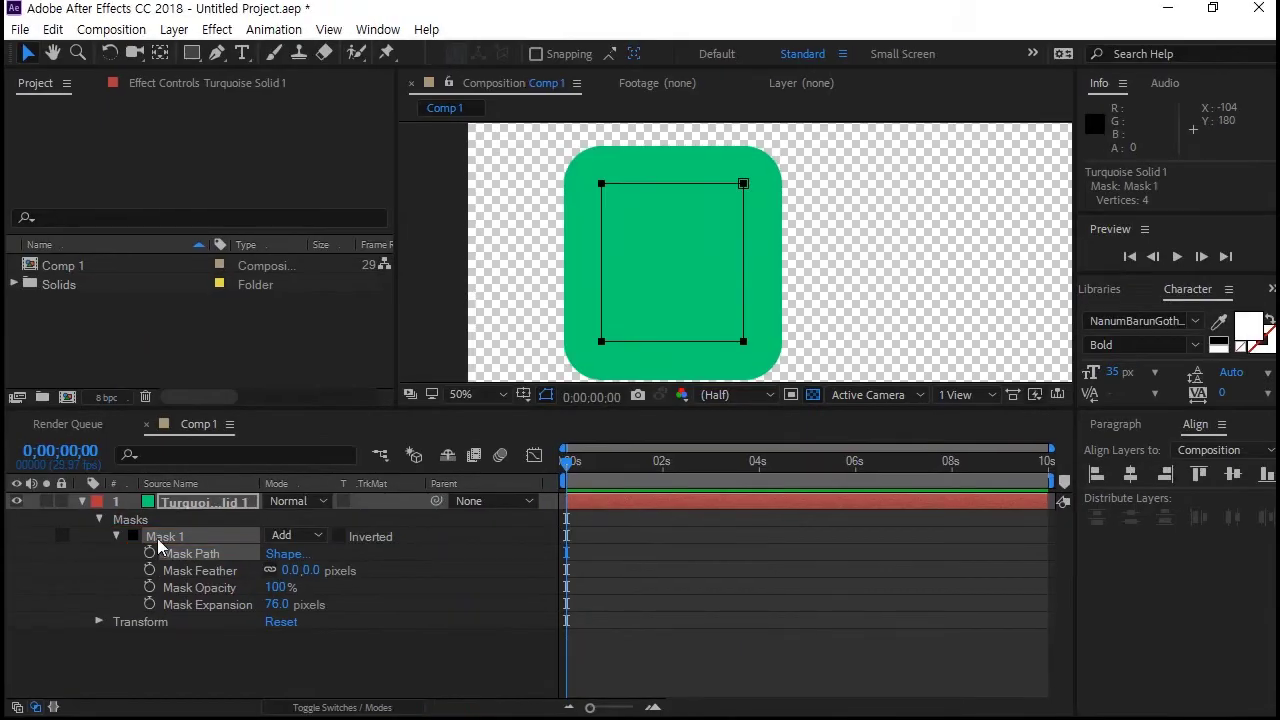
left_click_drag(808, 163, 690, 346)
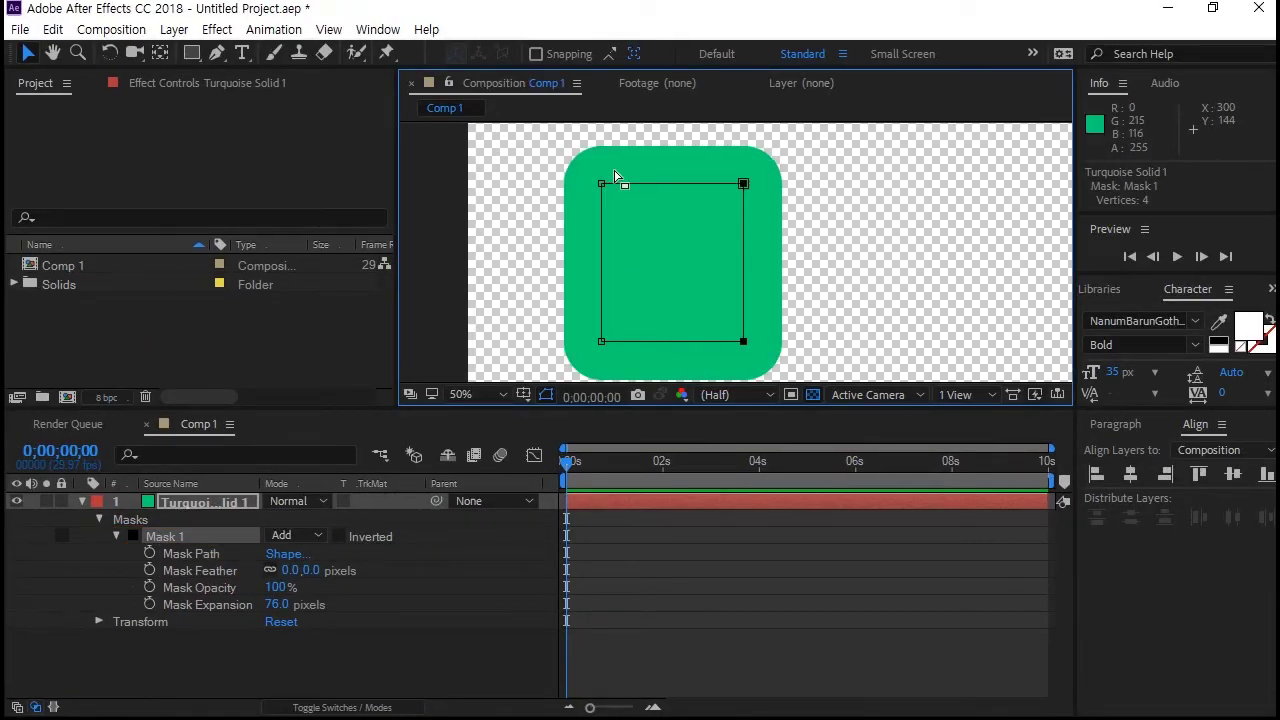
left_click_drag(790, 218, 636, 370)
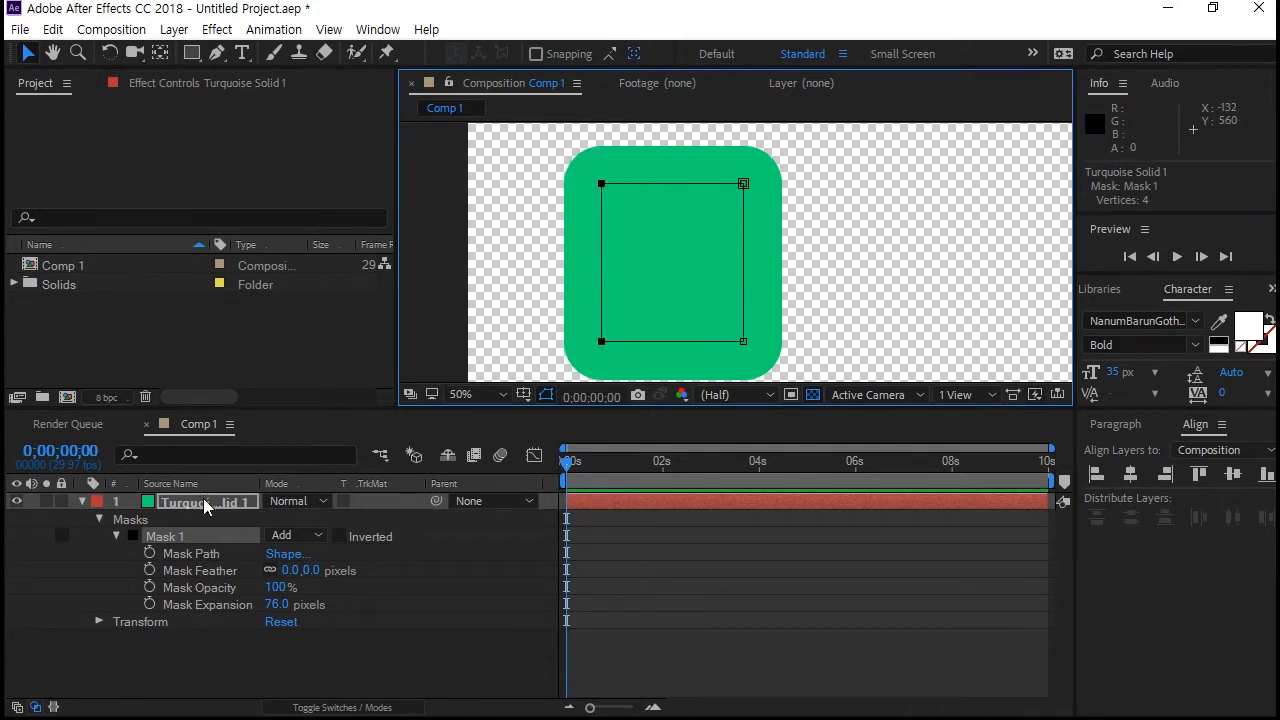
Select the turquoise solid layer, try marquee-selecting the mask's vertices, and select Mask 1 with all its vertices
left_click(204, 507)
left_click(545, 166)
left_click_drag(540, 150, 831, 341)
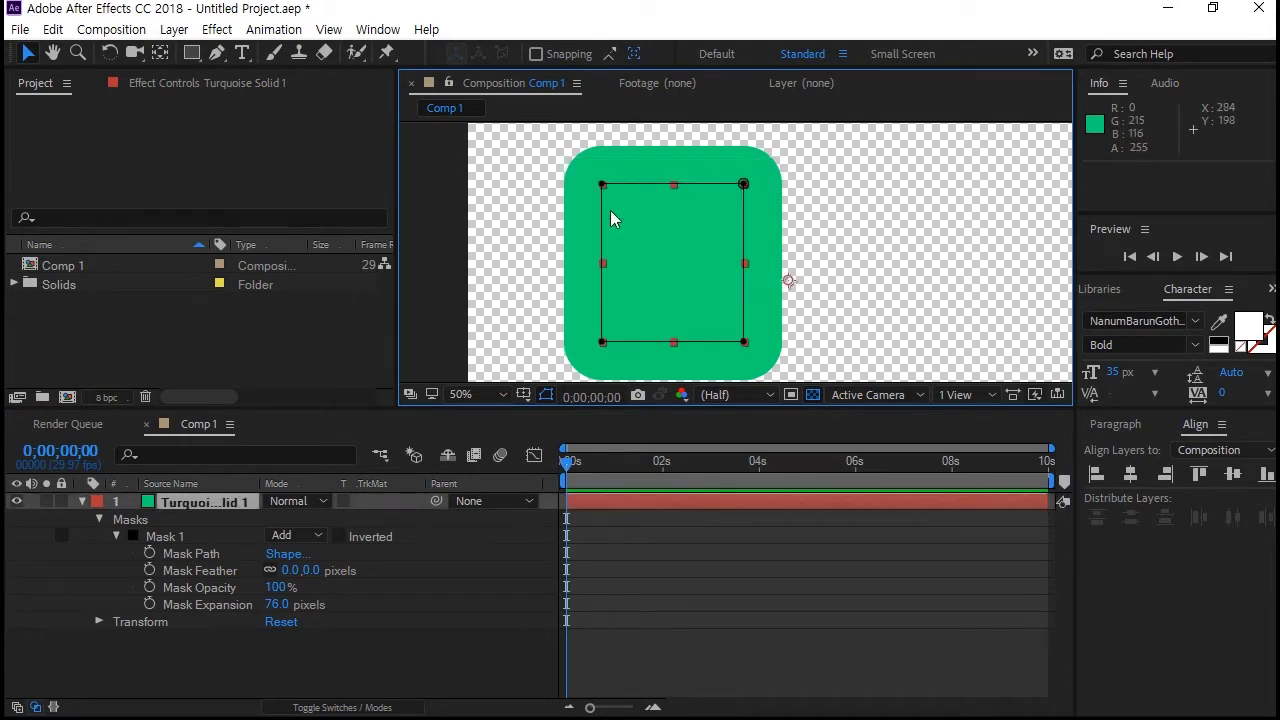
left_click(213, 536)
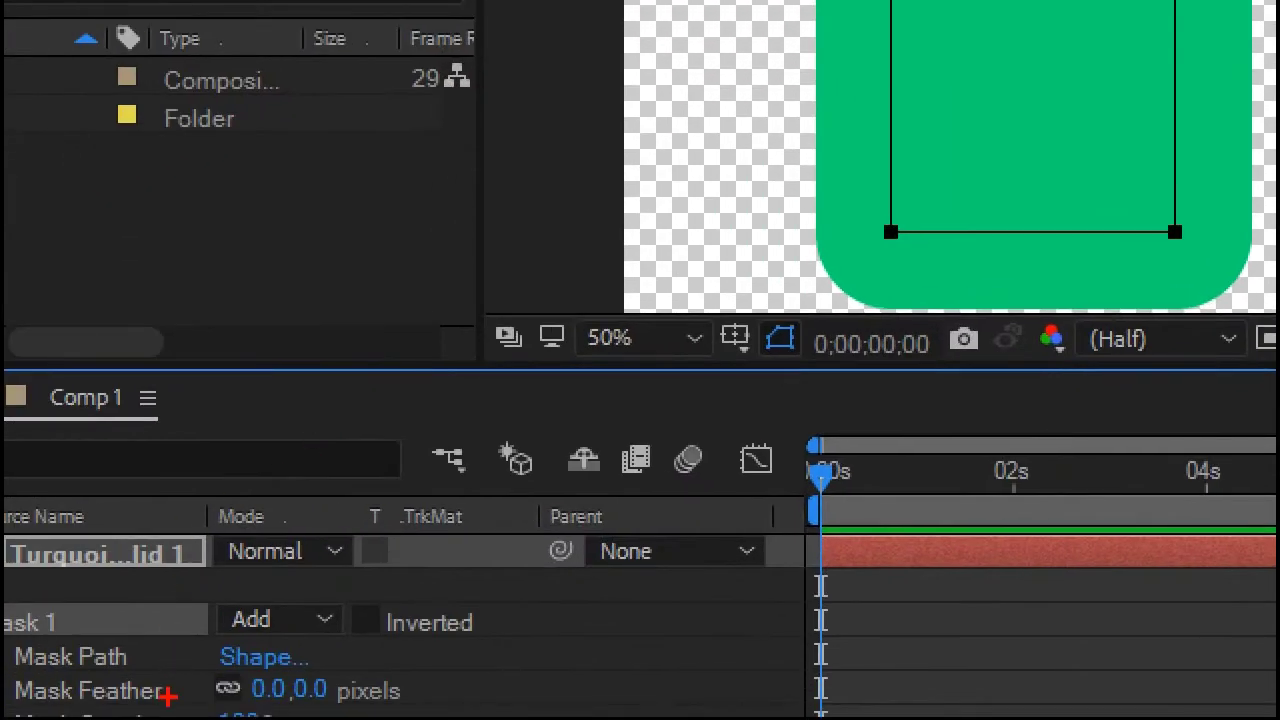
mouse_move(168, 694)
left_mouse_down()
mouse_move(55, 649)
mouse_move(192, 505)
mouse_move(168, 662)
mouse_move(115, 660)
left_mouse_up()
left_click_drag(221, 530, 888, 232)
left_click_drag(888, 232, 828, 288)
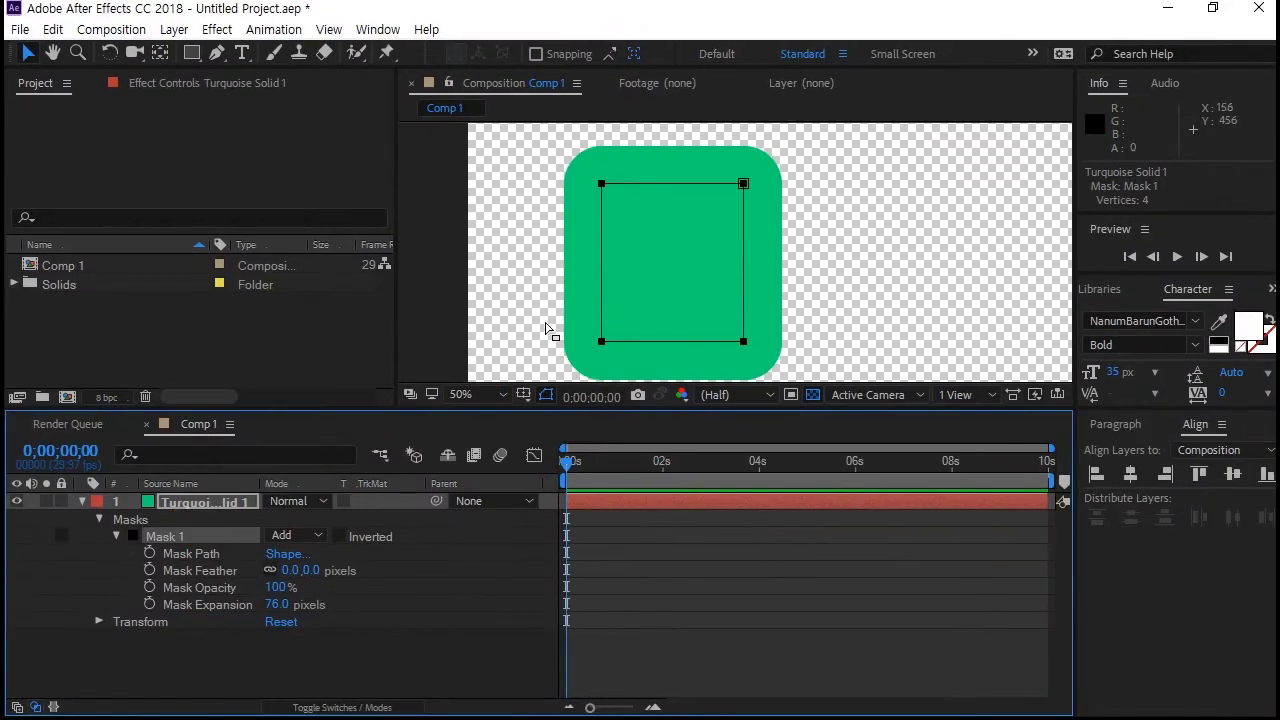
Select Mask 1's two lower vertices and add the upper-right vertex to the selection, leaving out the upper-left one
left_click_drag(536, 300, 808, 385)
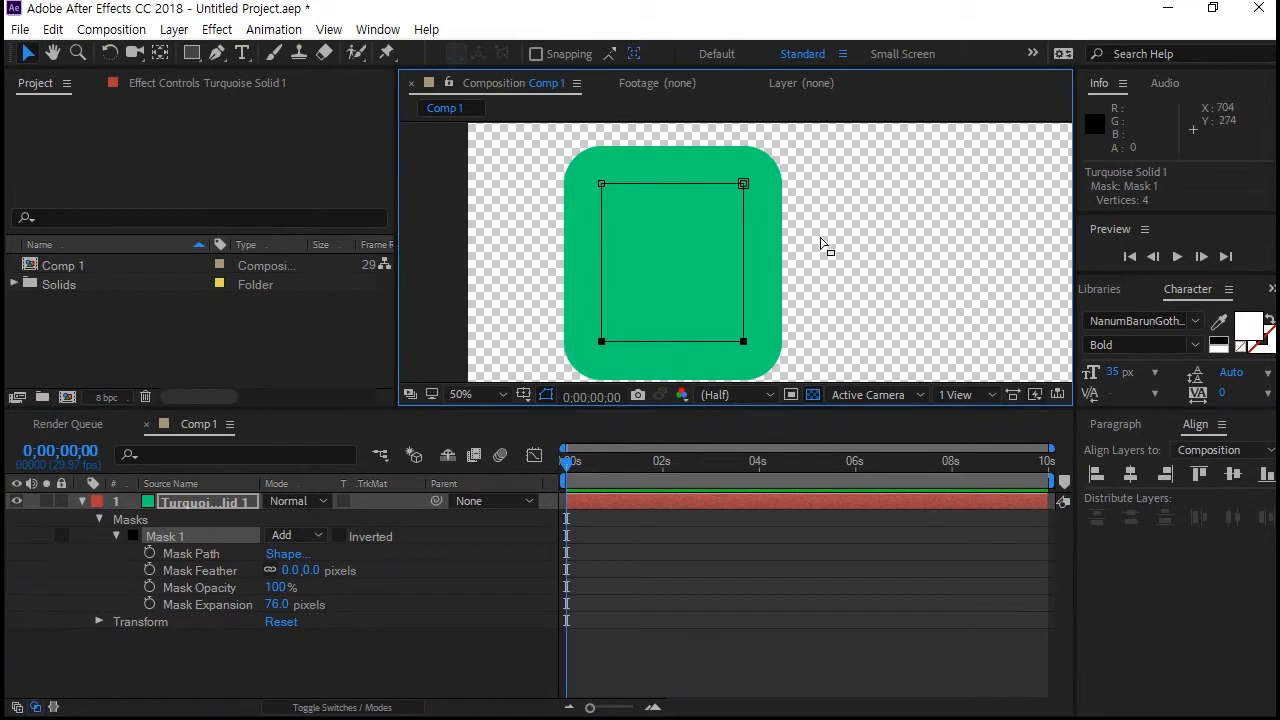
left_click_drag(766, 175, 702, 236)
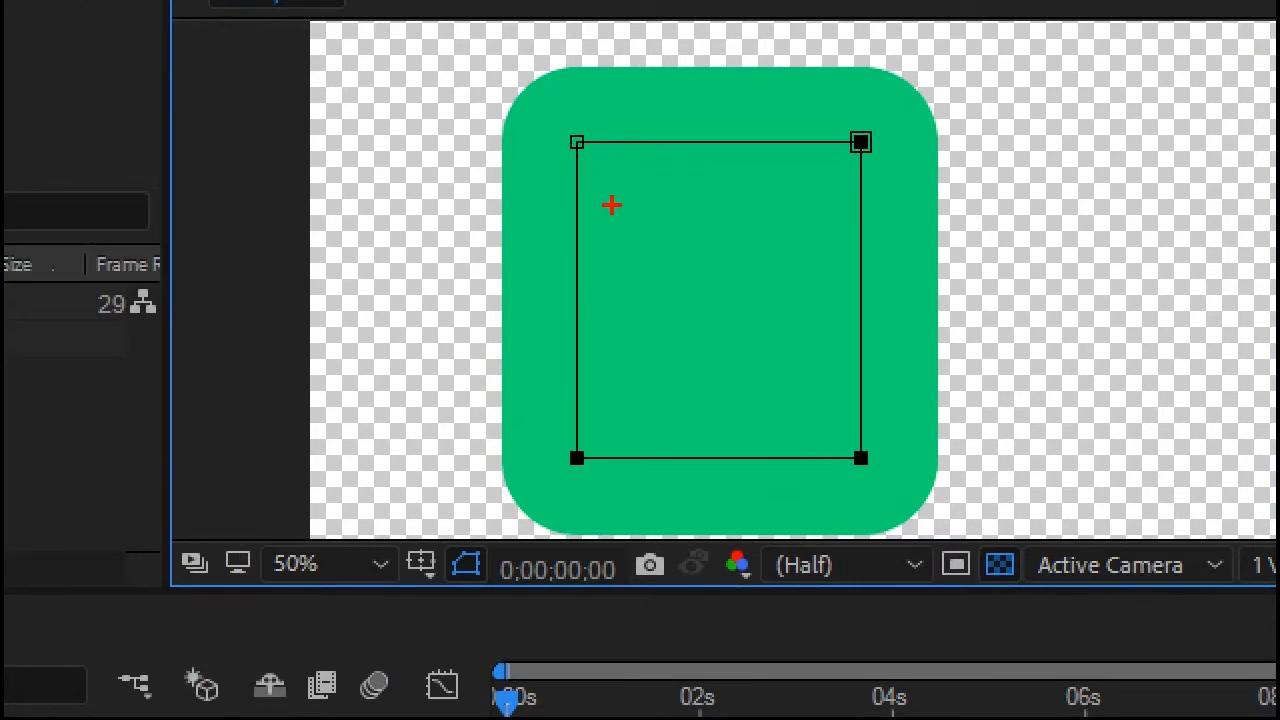
left_click_drag(591, 187, 617, 211)
mouse_move(586, 491)
left_mouse_down()
mouse_move(574, 423)
mouse_move(586, 486)
left_mouse_up()
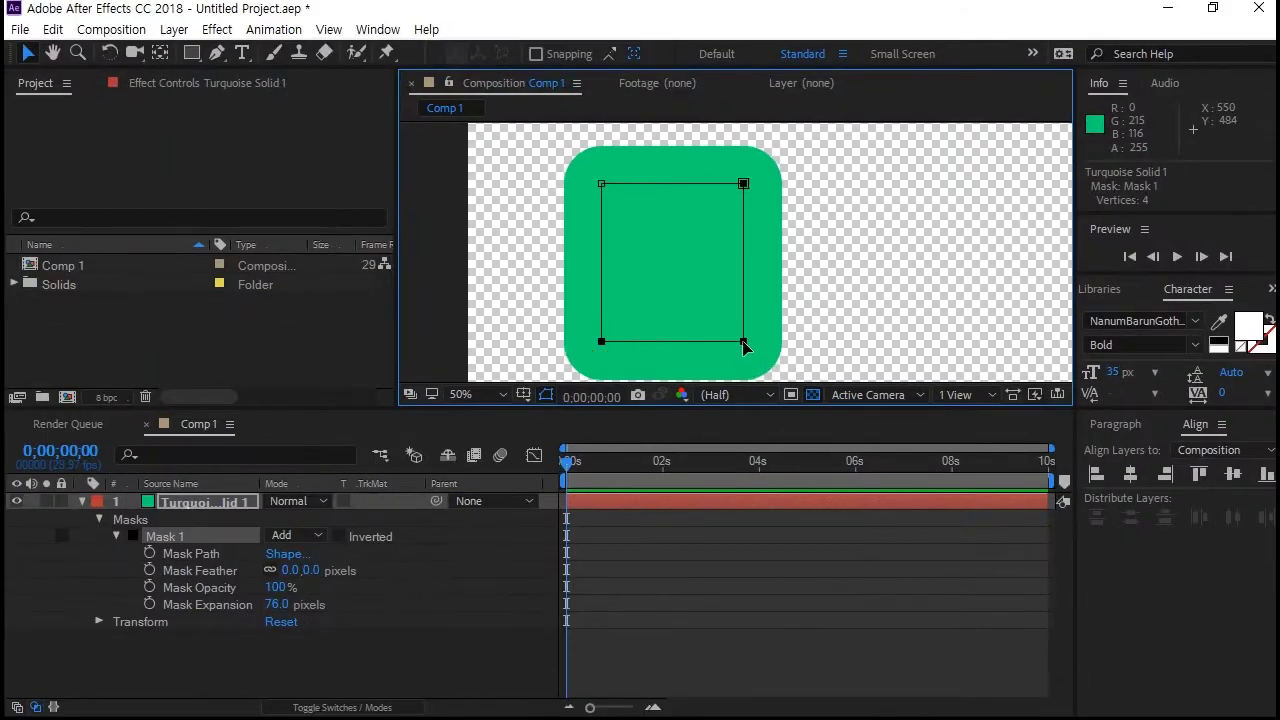
Free-transform the selected vertices of Mask 1, rotating them about -176.7° and scaling to about 69.5% width and 115% height
mouse_move(858, 462)
left_mouse_down()
mouse_move(728, 466)
mouse_move(873, 274)
left_mouse_up()
left_click_drag(752, 248, 764, 313)
key("ctrl+t")
left_click_drag(605, 145, 761, 272)
left_click_drag(627, 186, 744, 180)
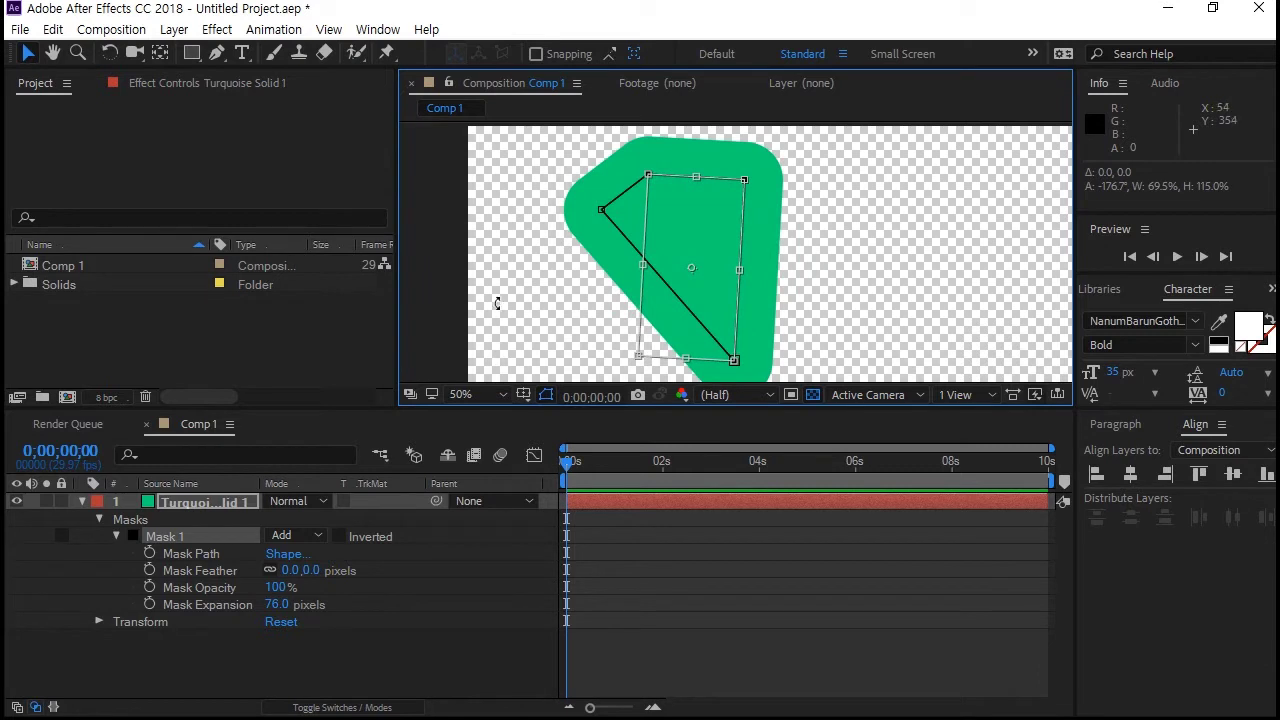
Animate Mask 1's Mask Path with a keyframe at 0;00;00;00 and a reshaped path keyframe at 0;00;01;07, and return to the start
left_click(221, 552)
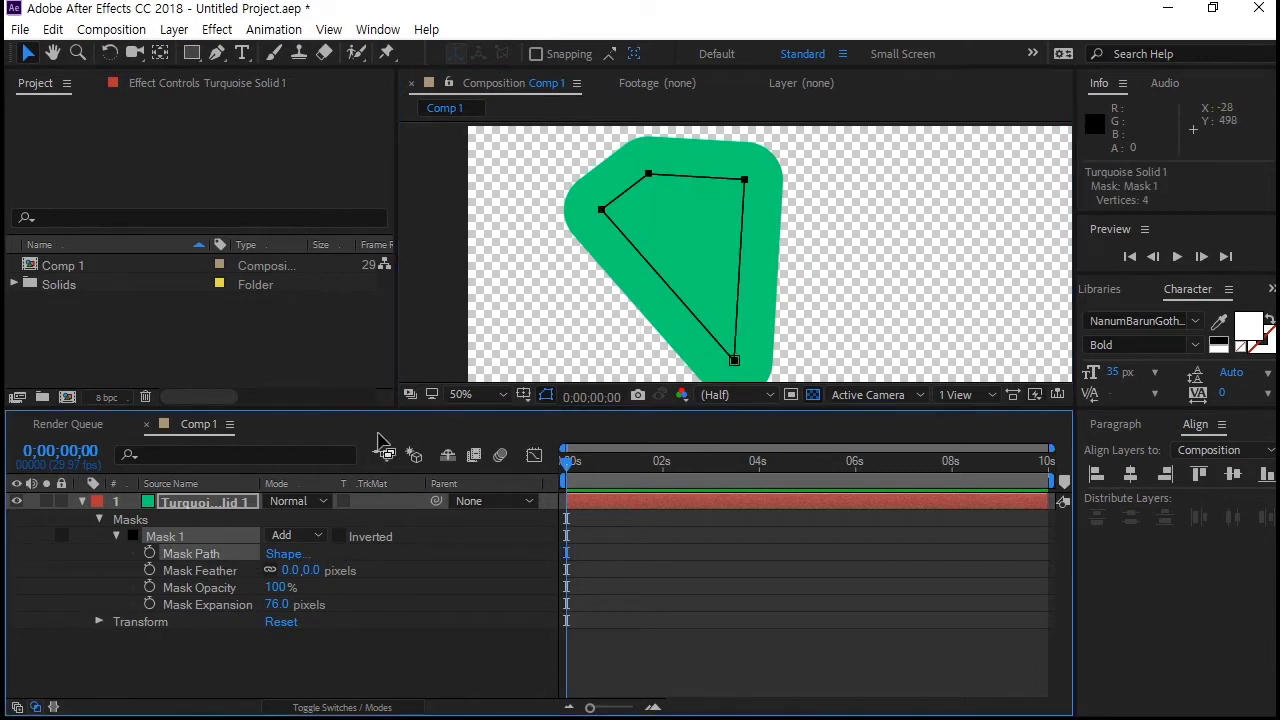
left_click_drag(720, 319, 723, 302)
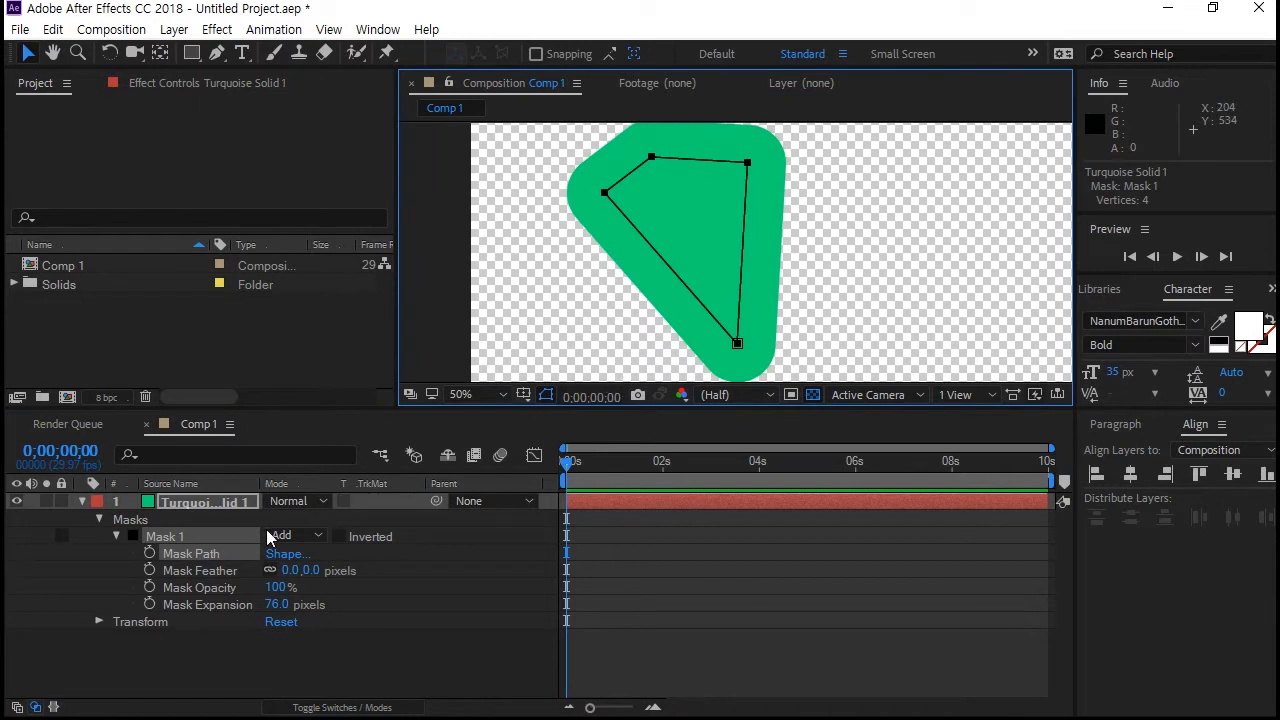
left_click(150, 553)
left_click_drag(620, 465, 625, 485)
left_click_drag(785, 150, 807, 208)
left_click_drag(624, 478, 468, 522)
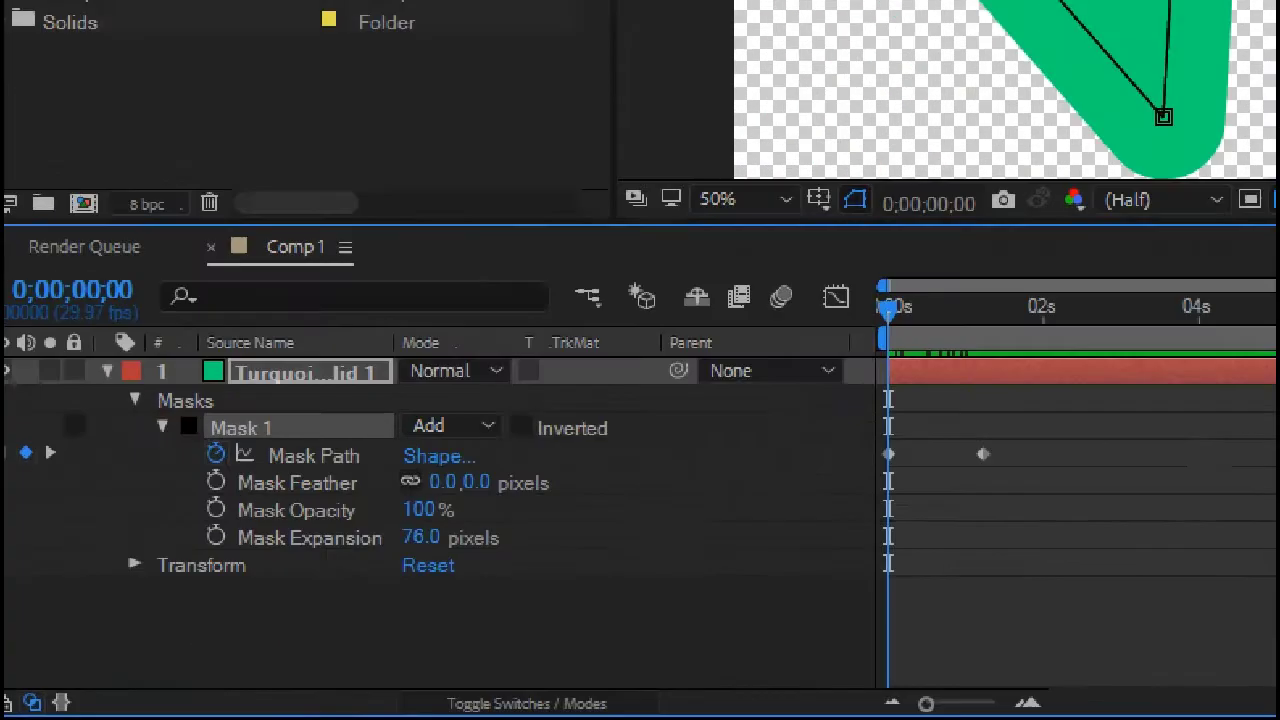
mouse_move(257, 469)
left_mouse_down()
mouse_move(357, 465)
mouse_move(396, 437)
left_mouse_up()
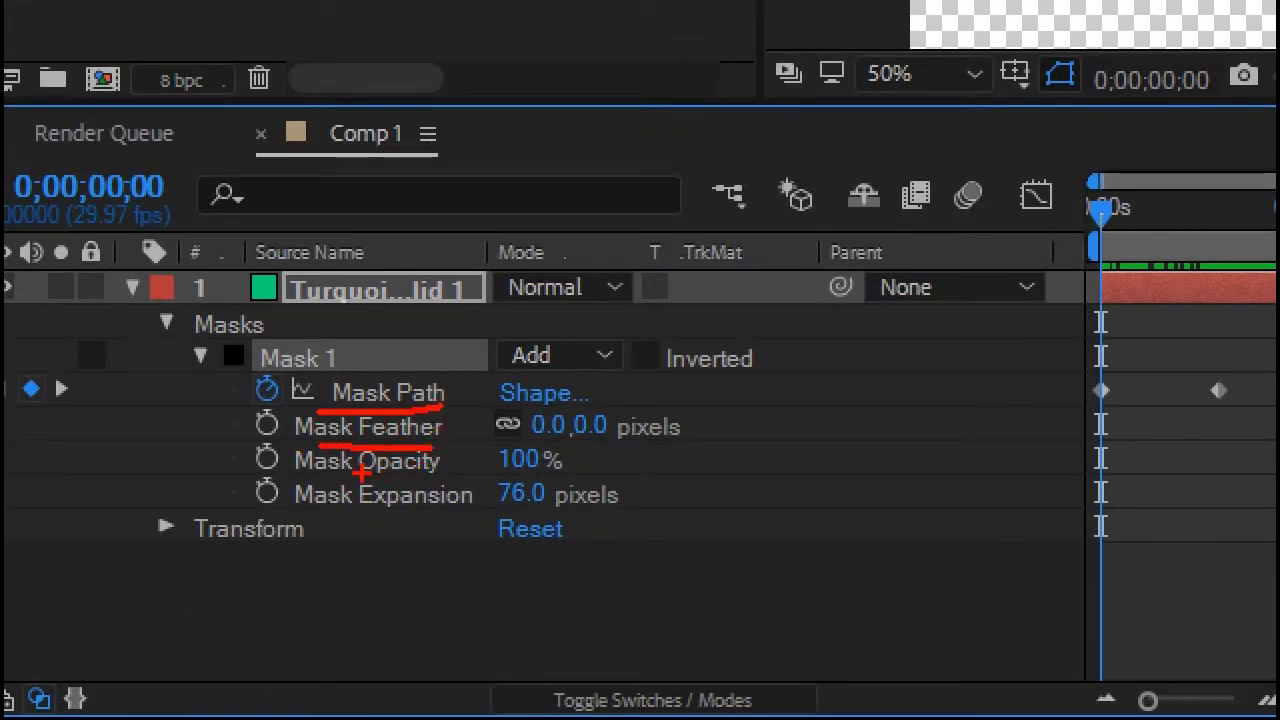
left_click_drag(302, 471, 418, 476)
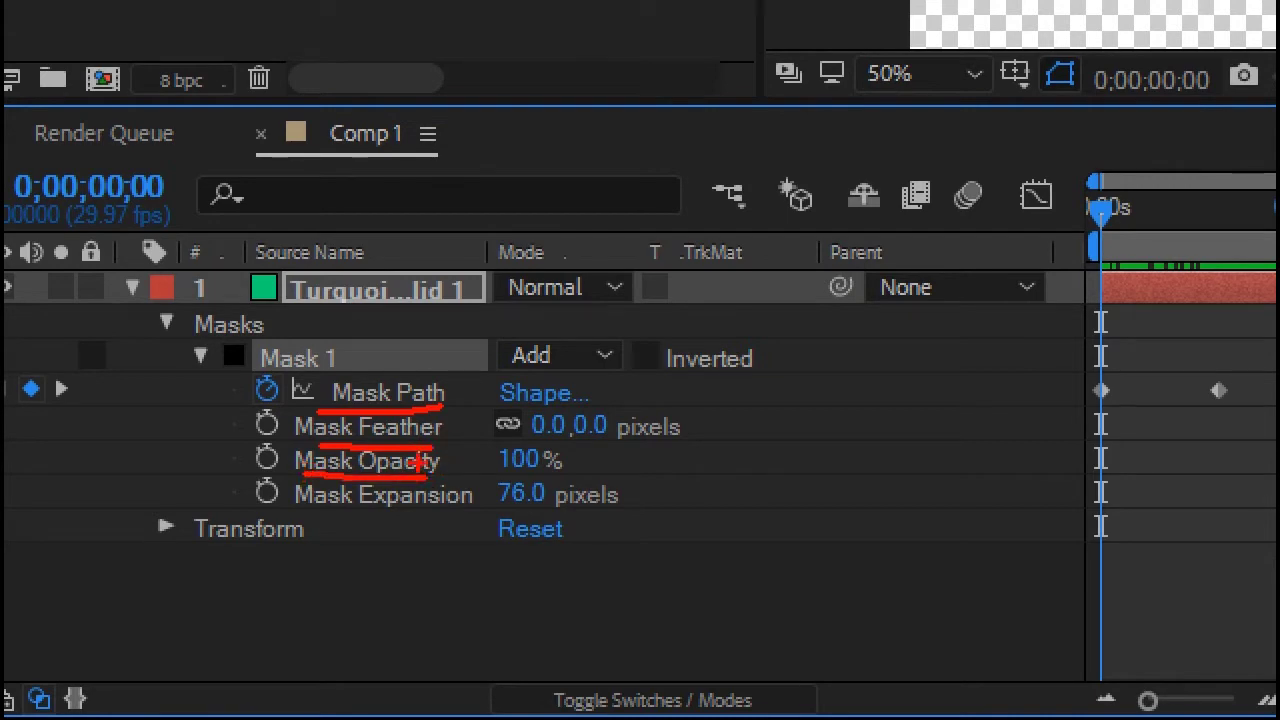
left_click_drag(296, 512, 478, 510)
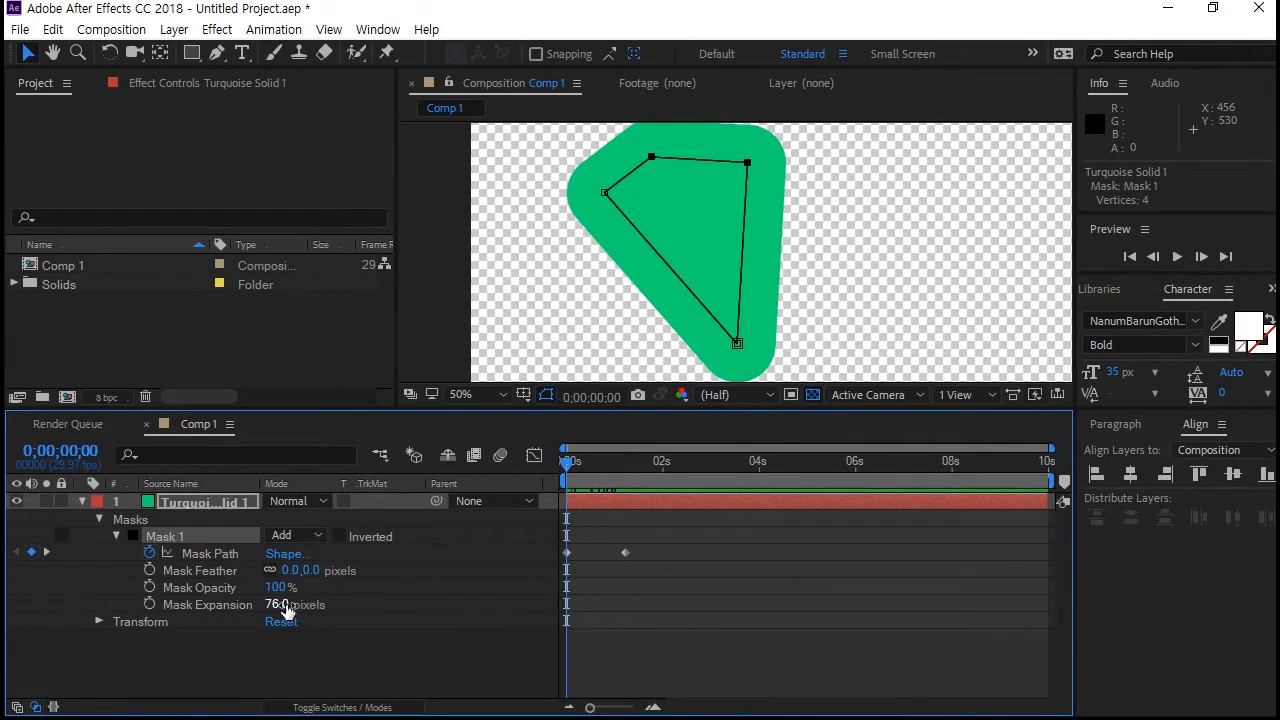
Set Mask 1's Mask Expansion to 117 pixels and reselect the mask
left_click_drag(285, 607, 357, 637)
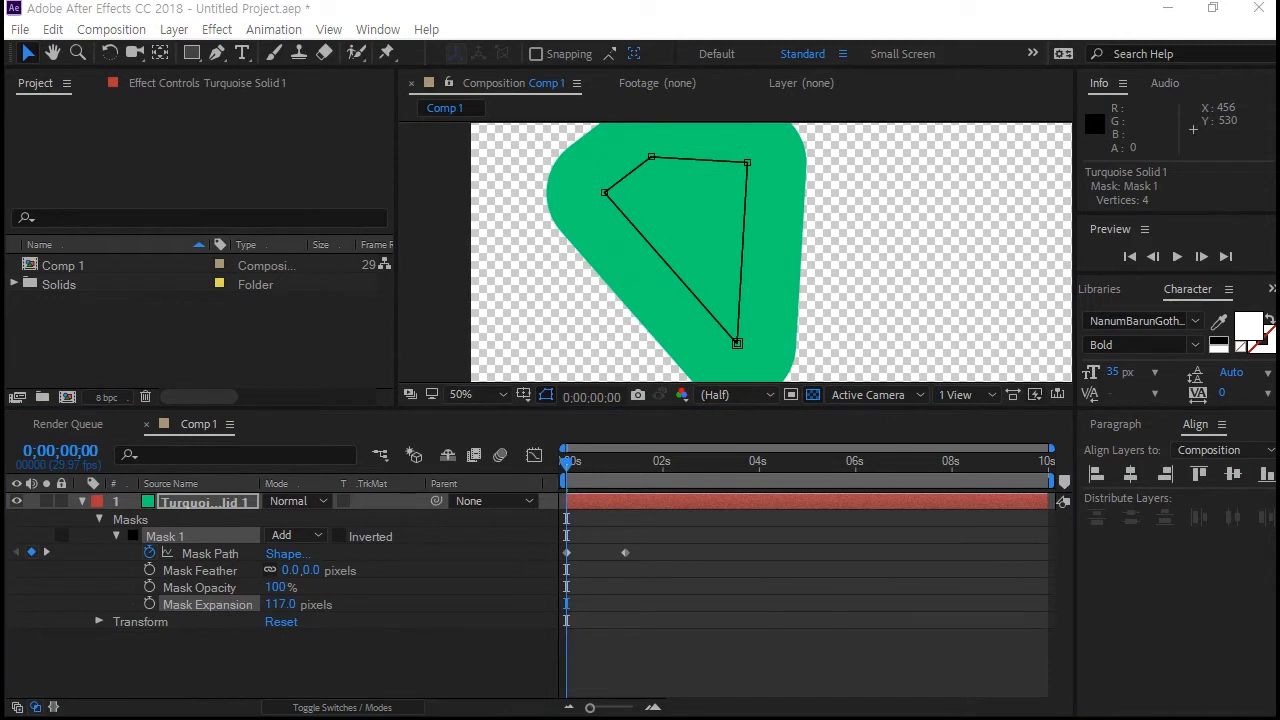
left_click(233, 505)
left_click(183, 538)
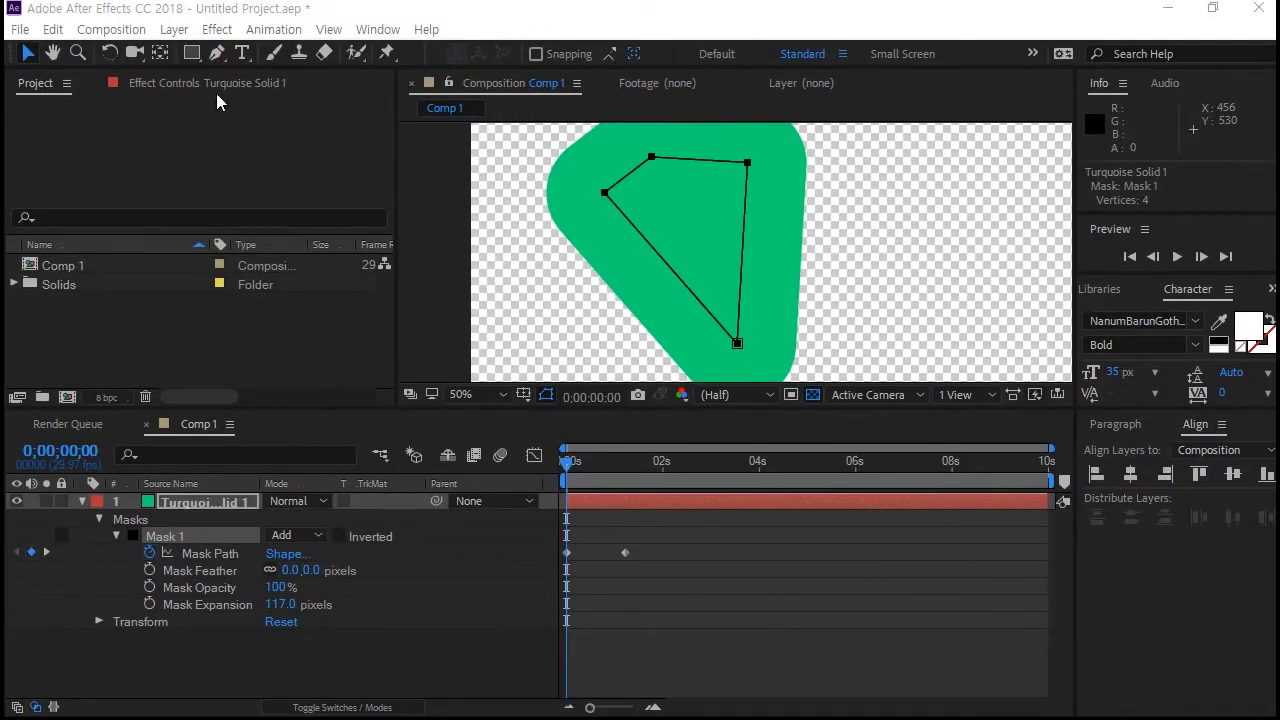
Add a vertex on Mask 1's long slanted edge and pull it outward, and add four vertices along the left, upper-left, top and right edges
left_click(219, 52)
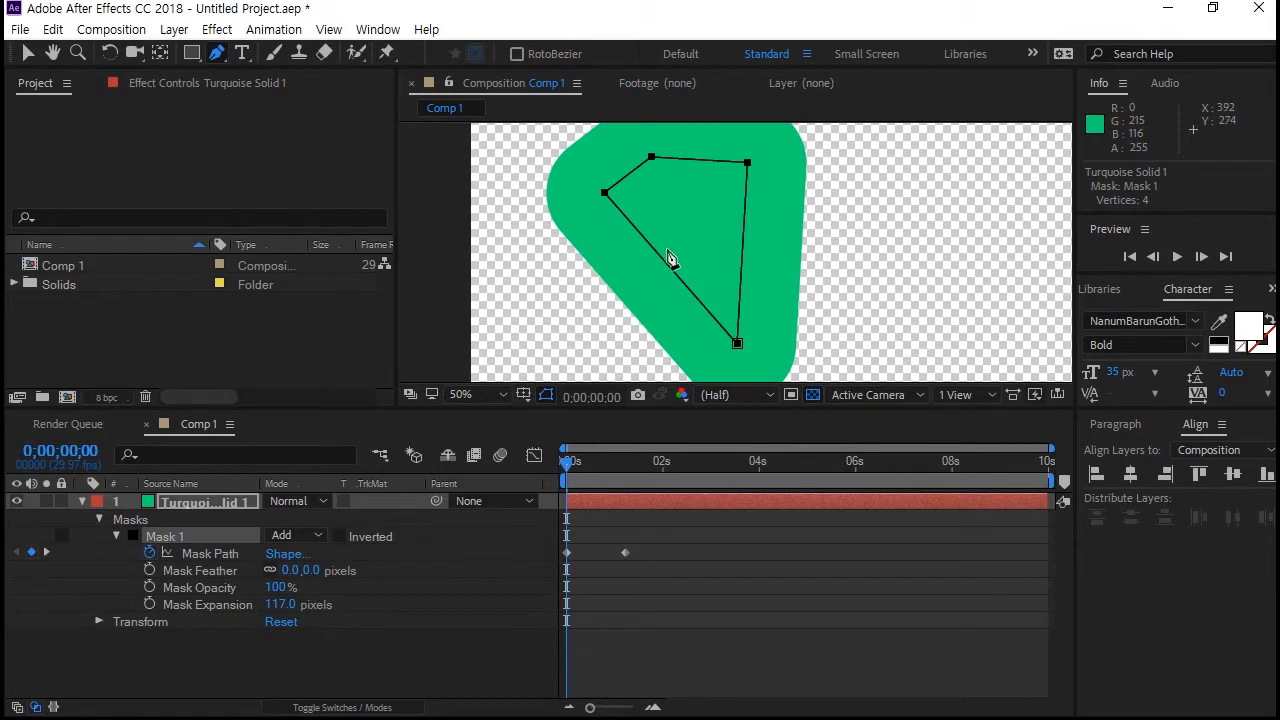
left_click_drag(670, 268, 572, 306)
left_click(219, 52)
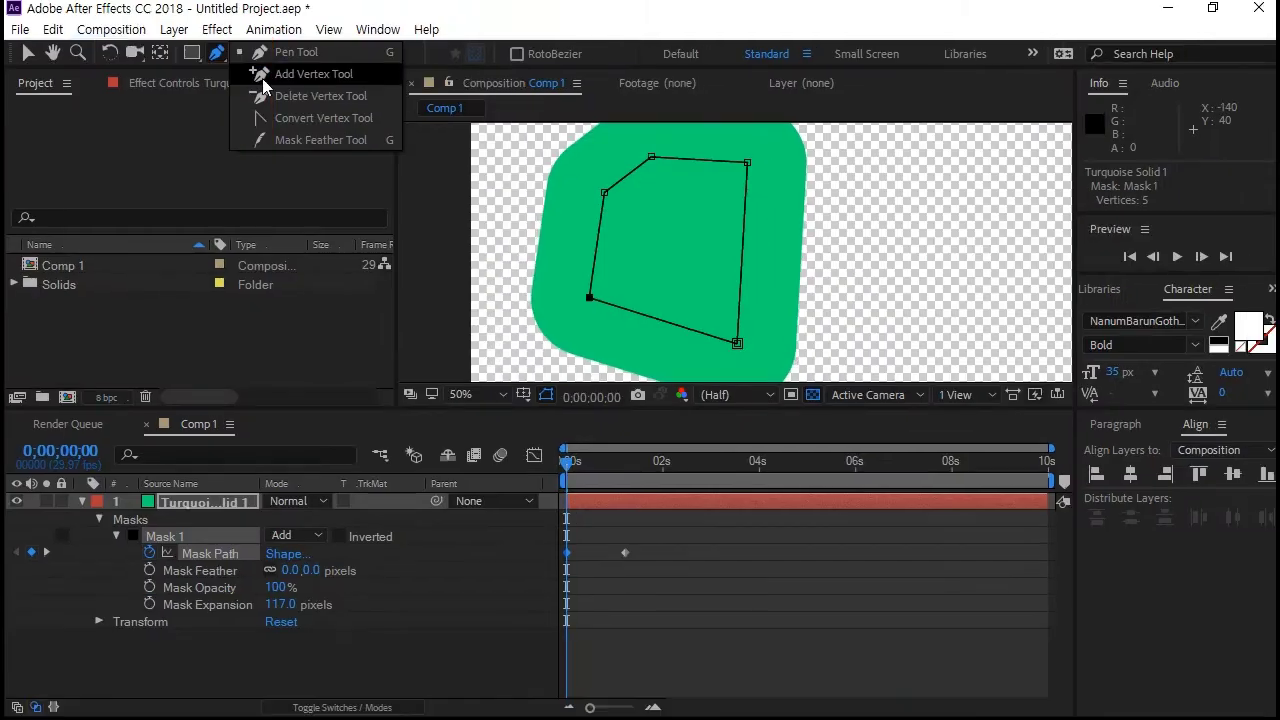
left_click(458, 152)
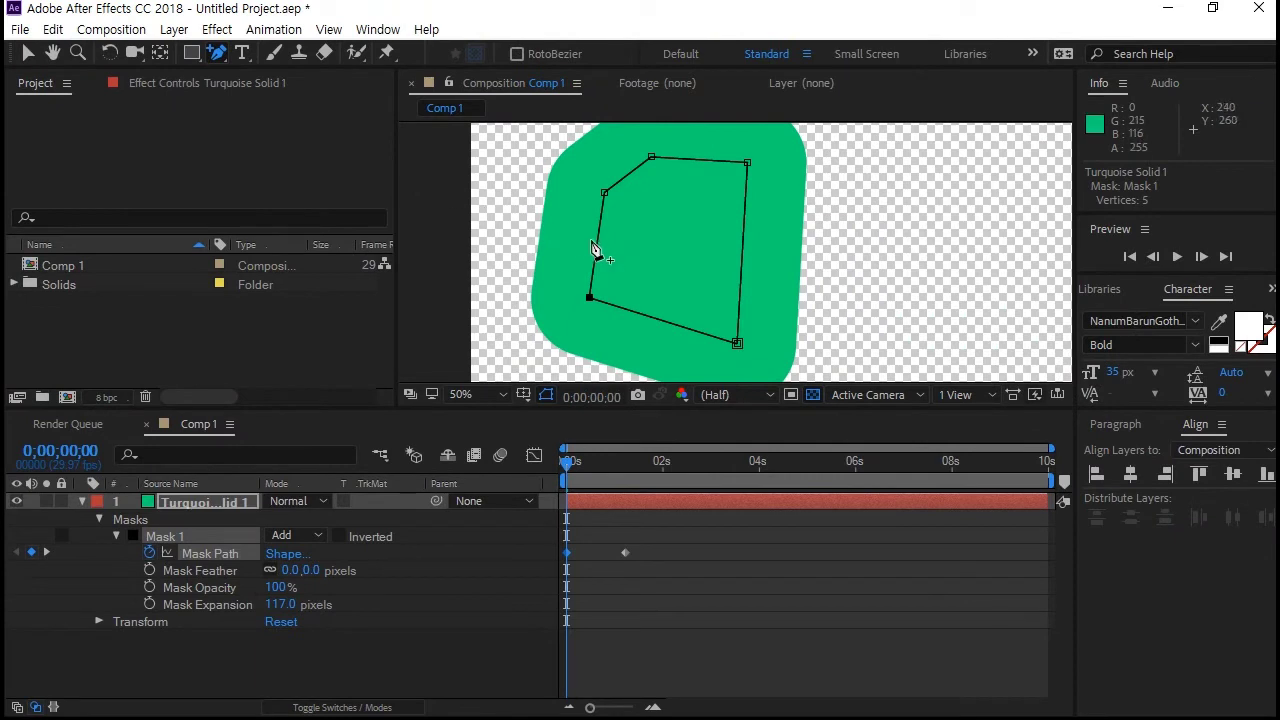
left_click(597, 243)
left_click(630, 173)
left_click(709, 160)
left_click(741, 249)
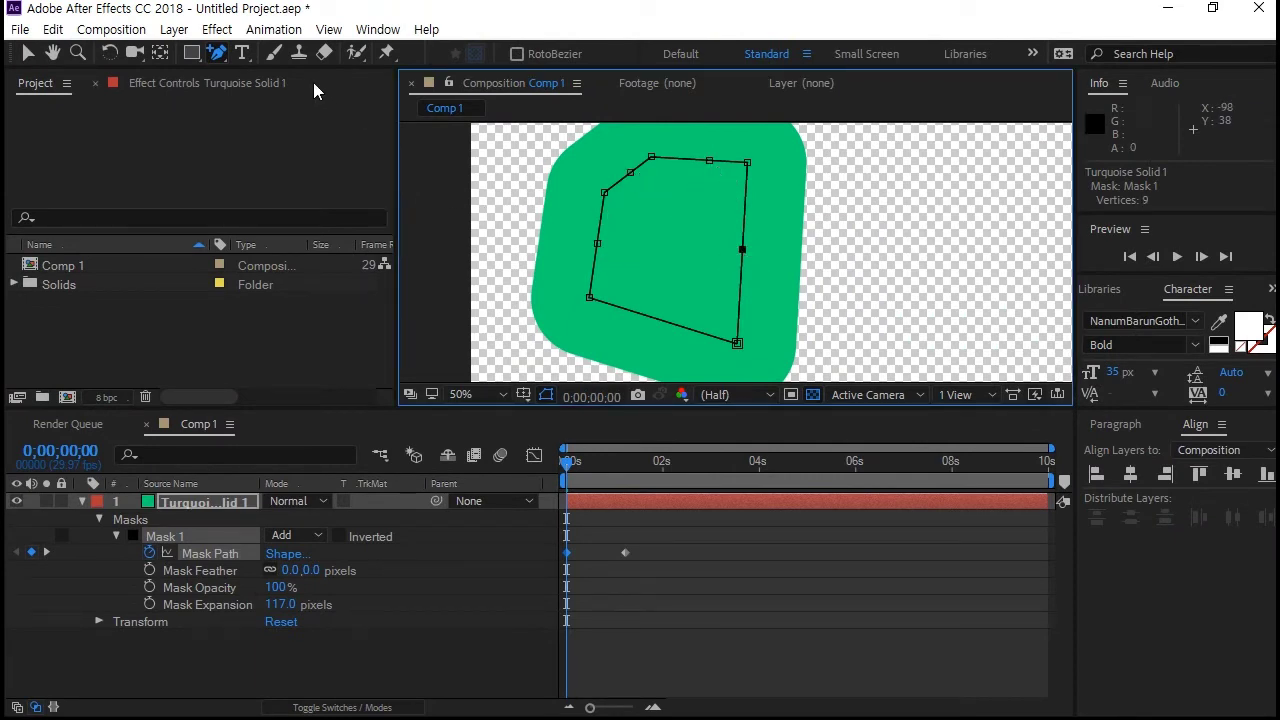
Delete three corner vertices from the upper part of Mask 1's path with the Delete Vertex tool, accepting the keyframe warning
left_click_drag(212, 55, 262, 91)
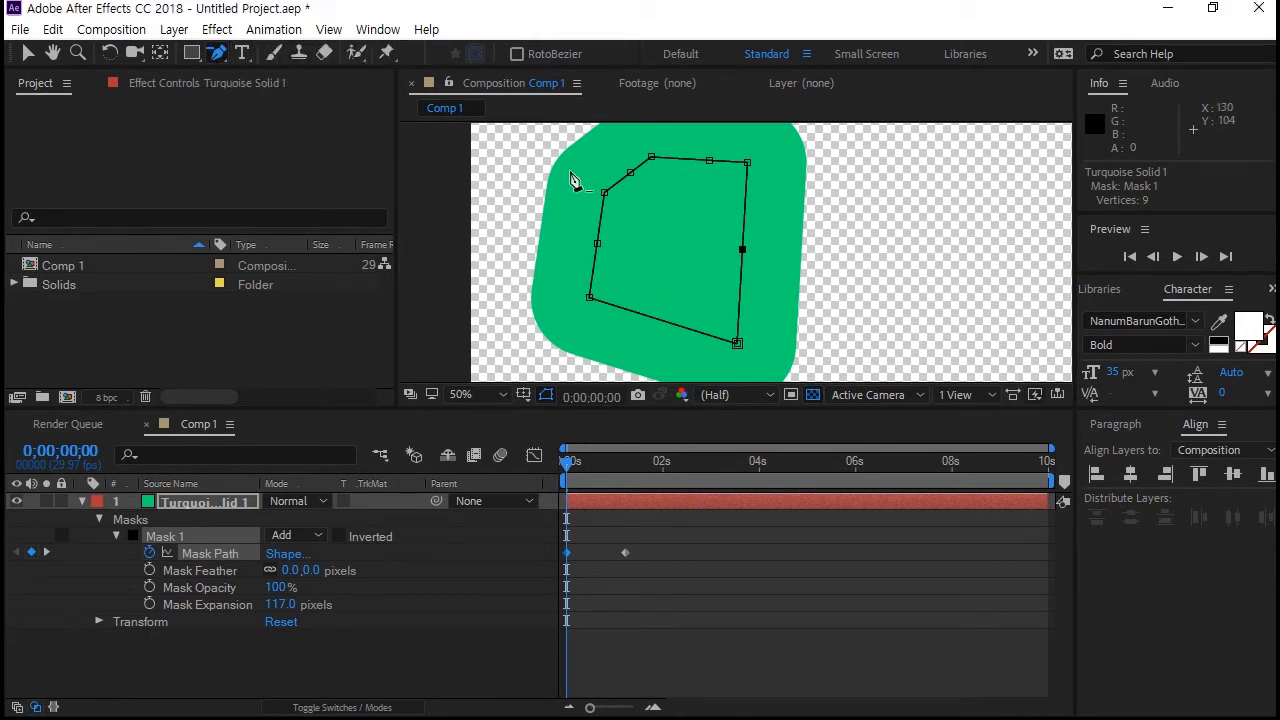
left_click(651, 159)
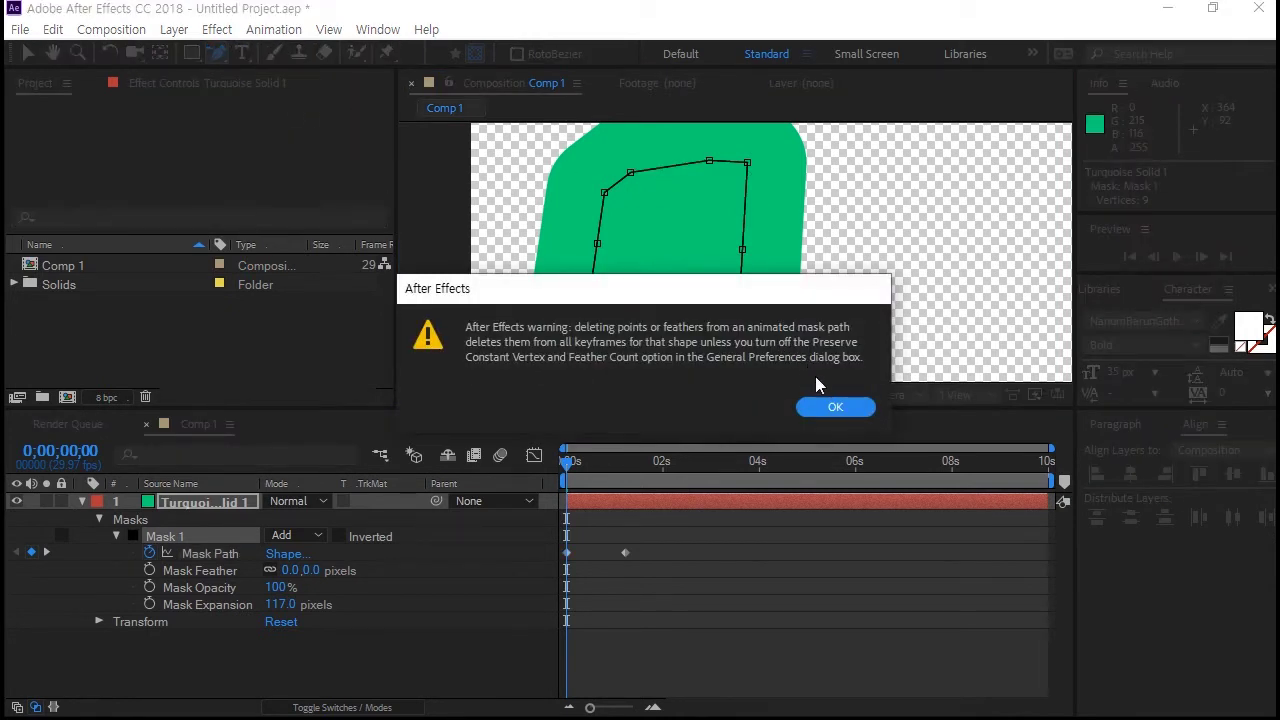
left_click(835, 408)
left_click(748, 163)
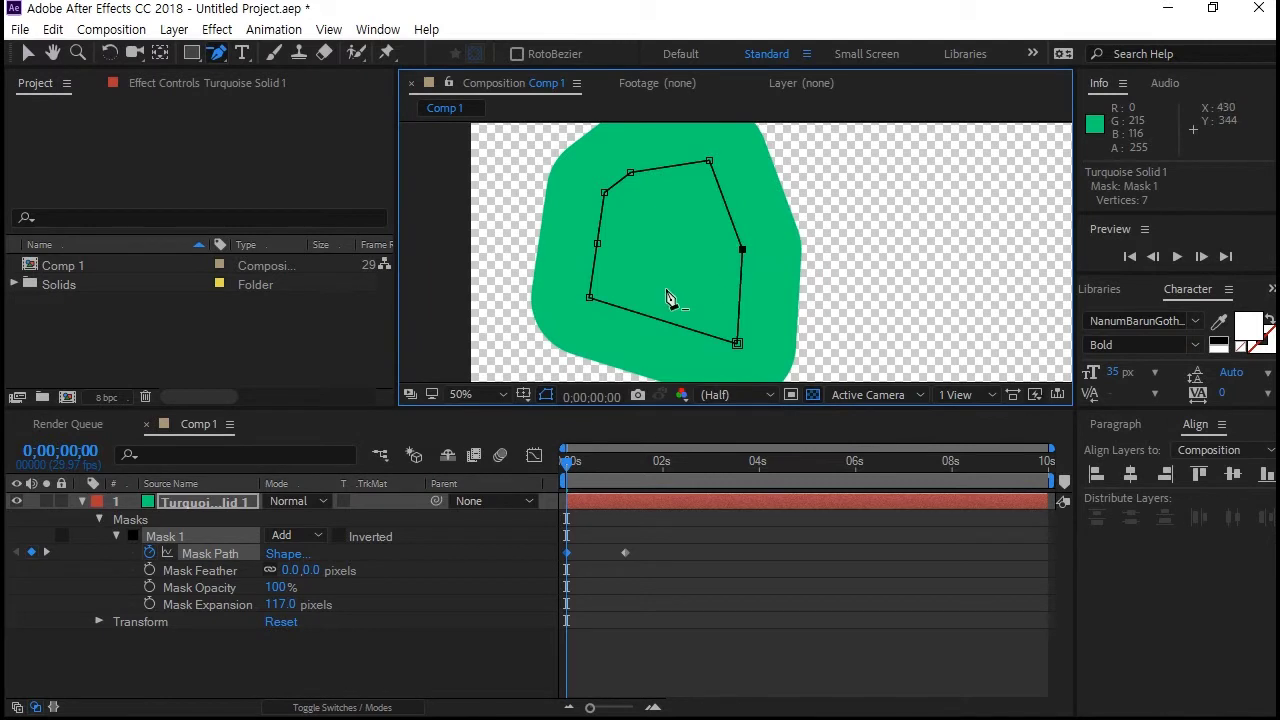
left_click(606, 195)
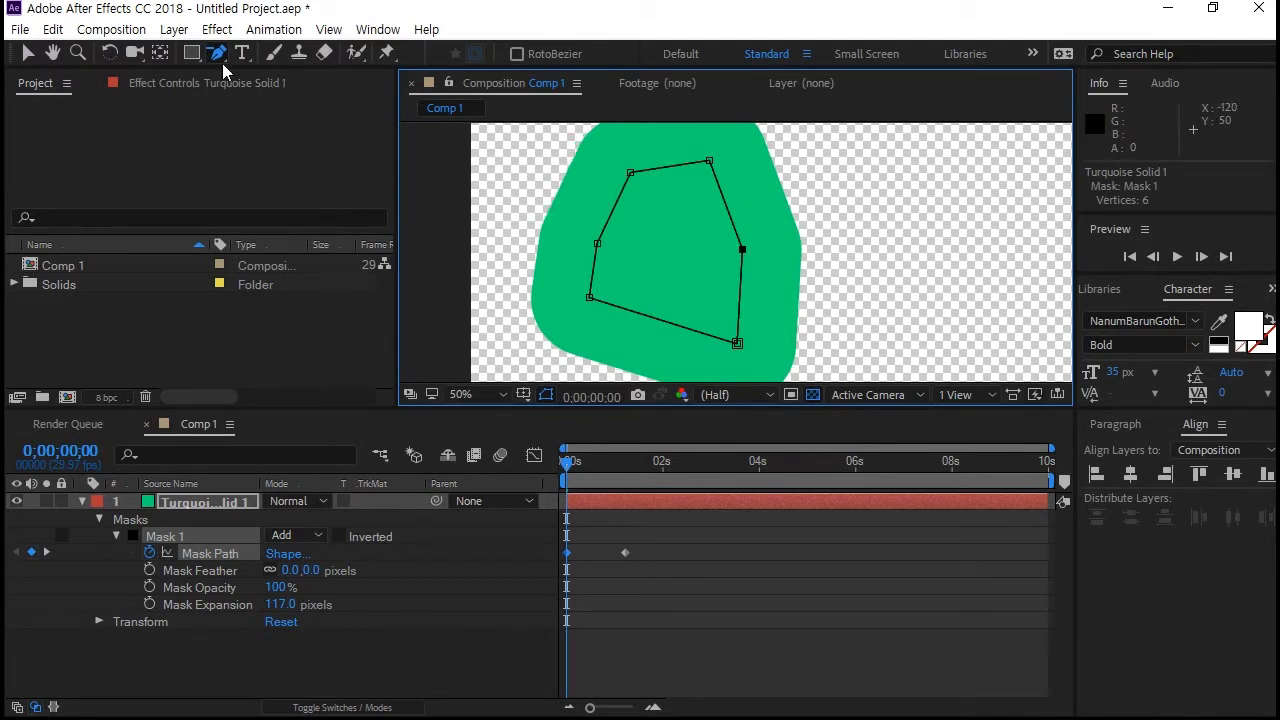
Add a vertex on Mask 1's upper-left edge, pull it outward to the left, and scrub the start of the animation
left_click_drag(221, 60, 257, 71)
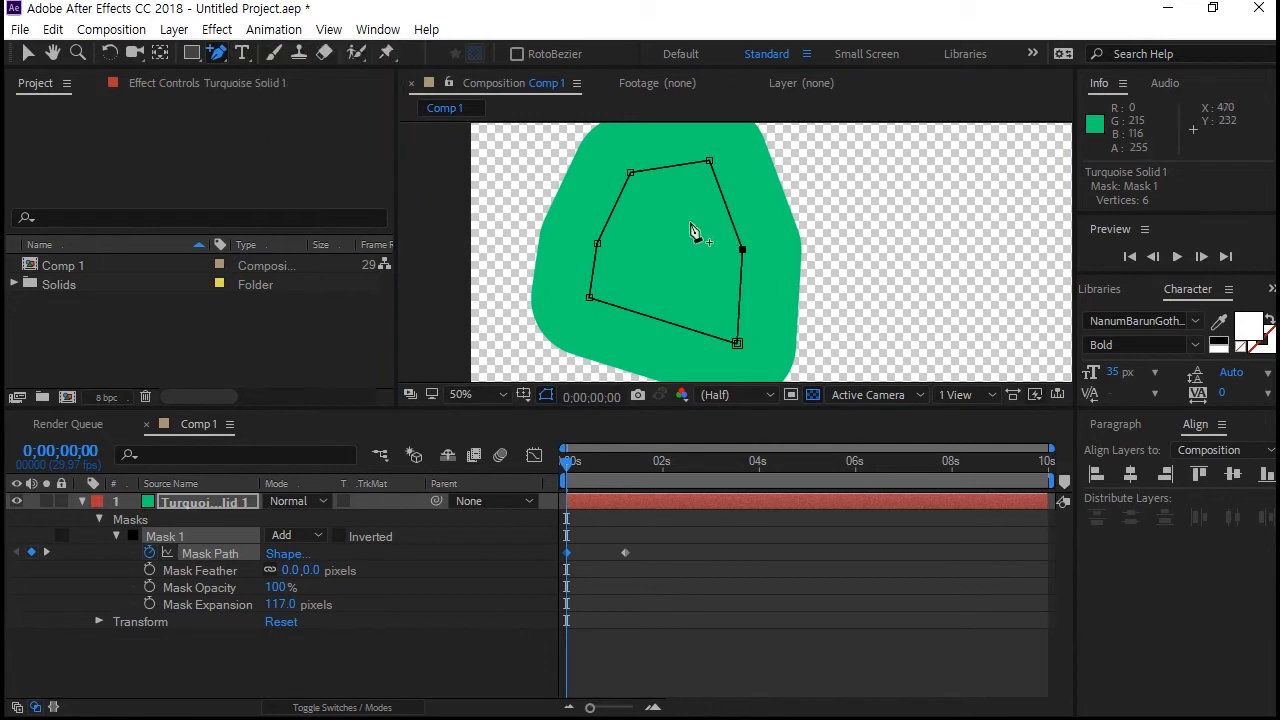
left_click(616, 207)
left_click(27, 53)
left_click_drag(615, 205, 550, 183)
left_click_drag(585, 473, 547, 468)
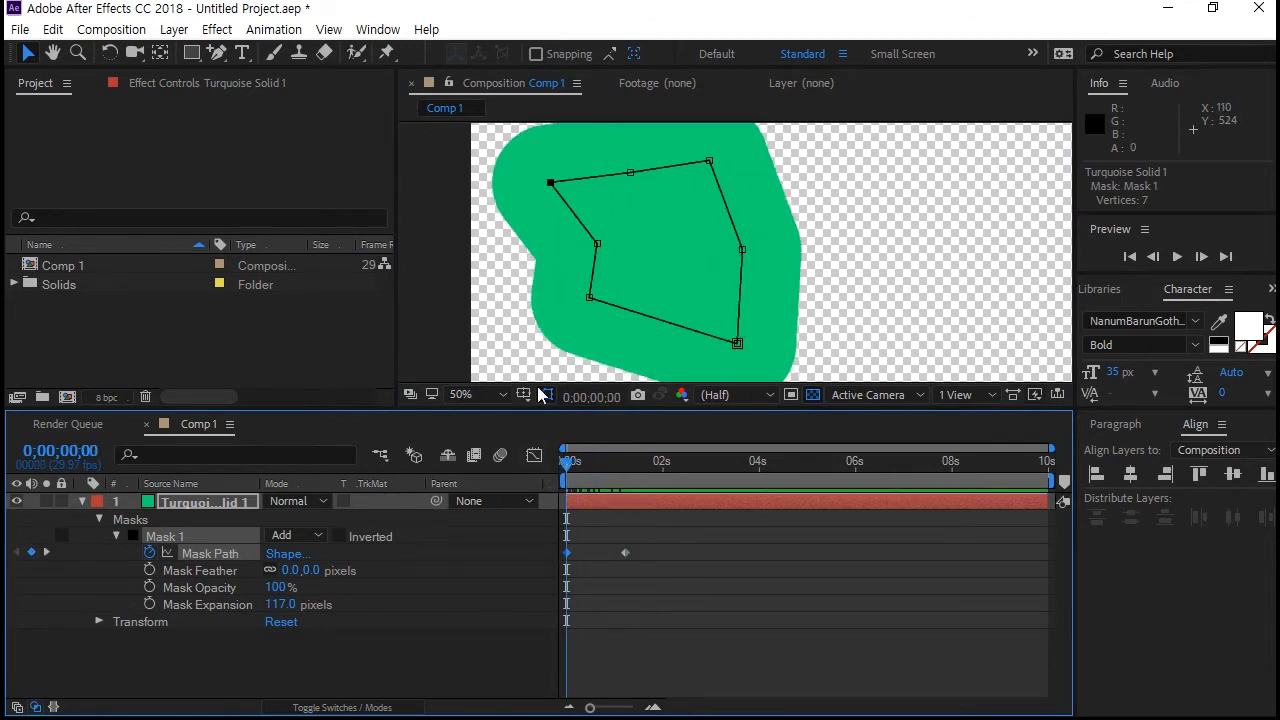
Move the added vertex up and outward at the 0;00;01;07 Mask Path keyframe
left_click_drag(600, 478, 627, 478)
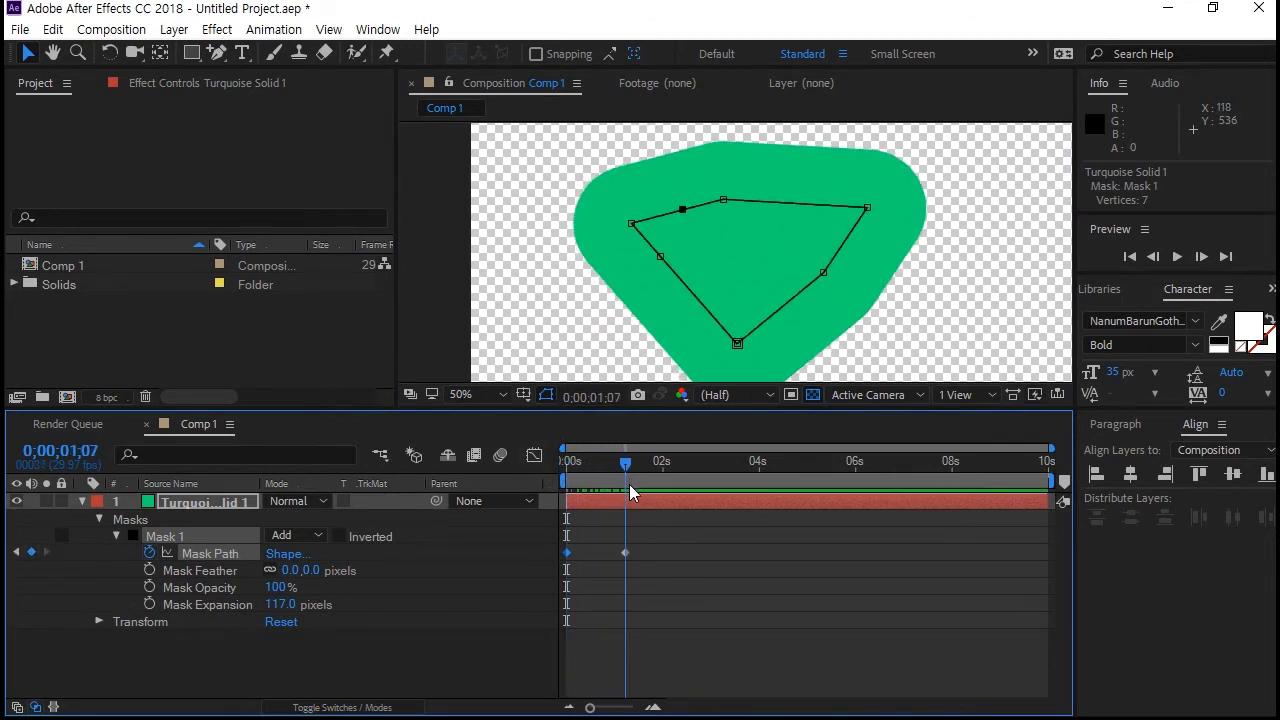
left_click(683, 211)
left_click_drag(686, 213, 663, 171)
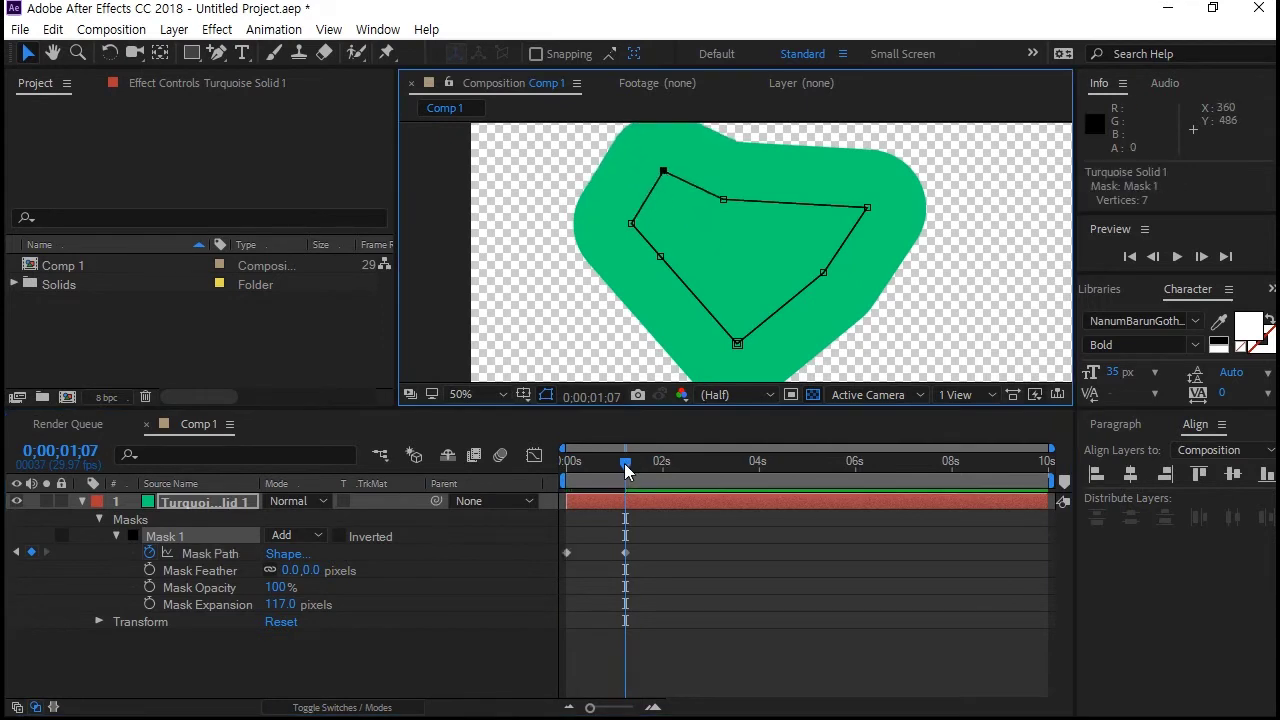
Return to 0;00;00;00 and delete the protruding upper-left vertex from Mask 1's path
left_click_drag(626, 470, 567, 470)
left_click_drag(221, 52, 245, 94)
left_click(551, 185)
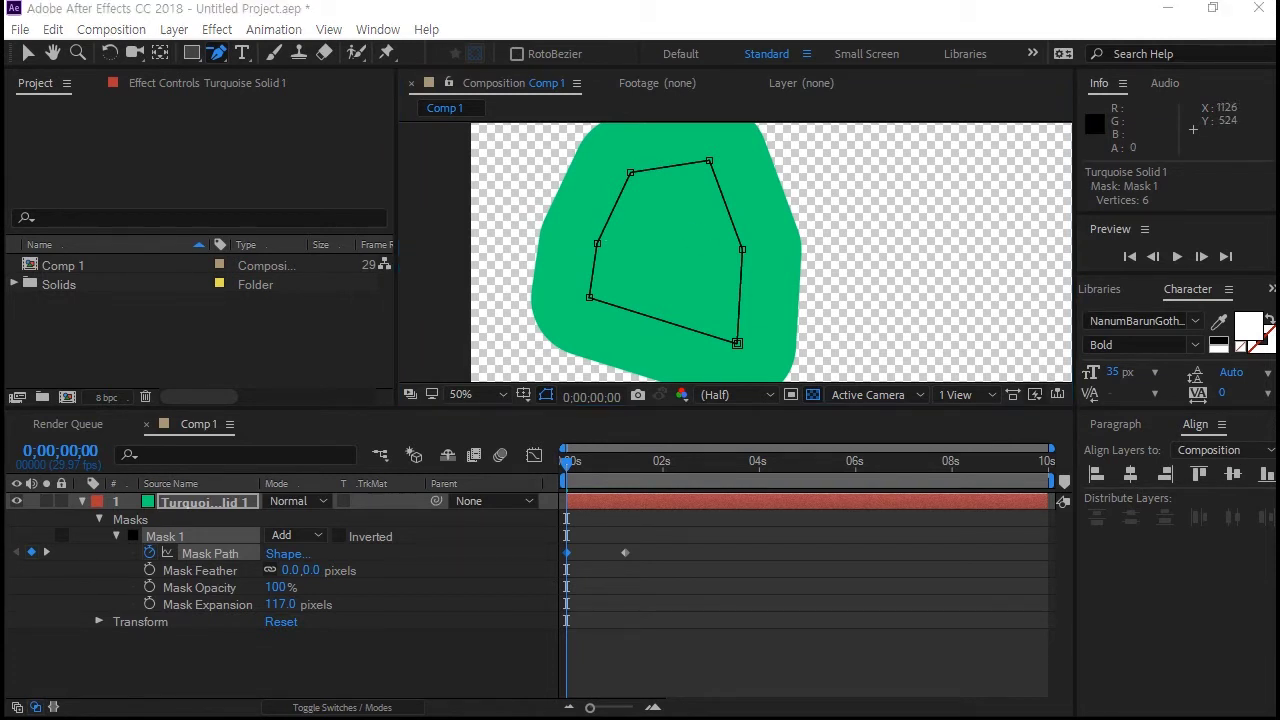
Turn all six corner vertices of Mask 1 into smooth curve points with the Convert Vertex tool, forming a wavy closed outline
left_click(217, 53)
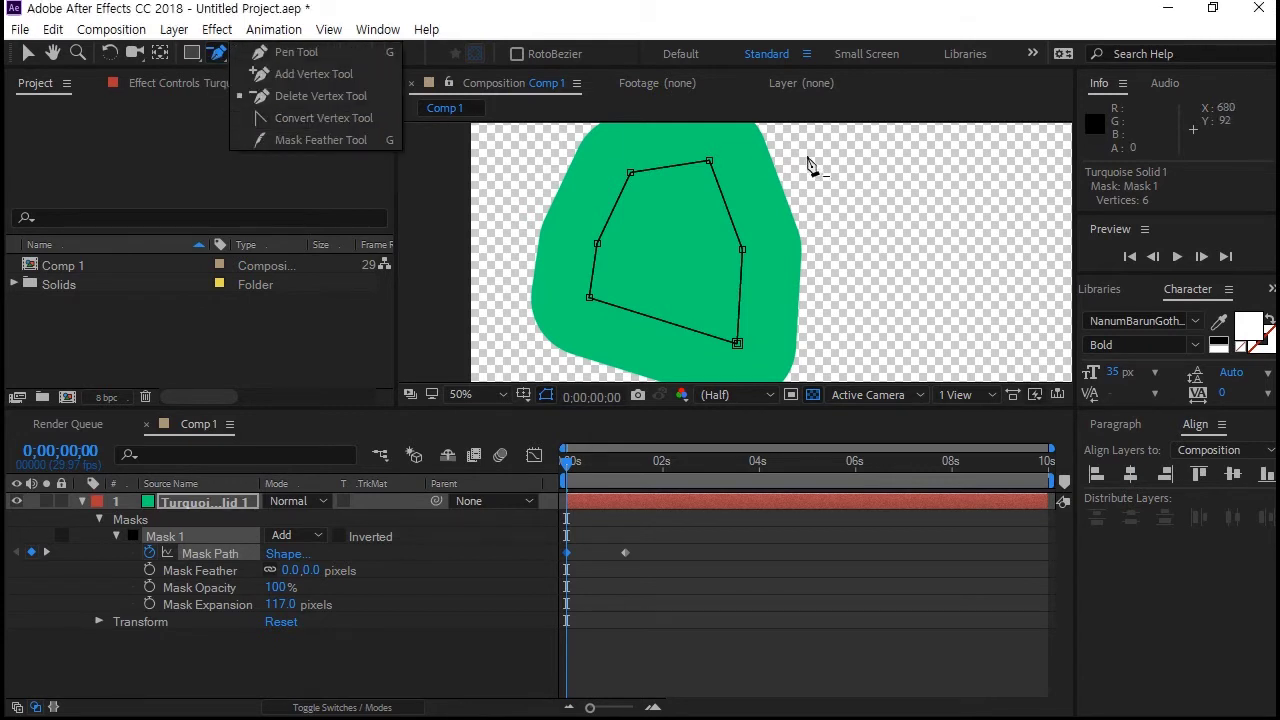
left_click(299, 117)
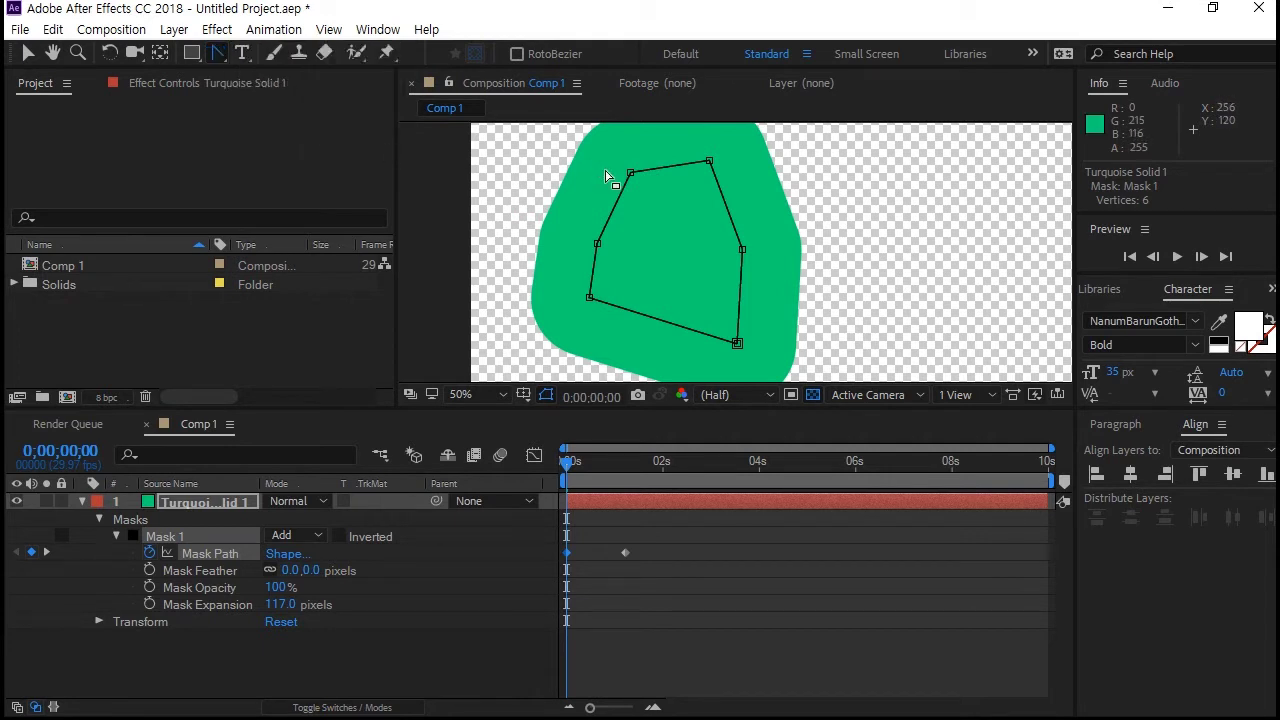
left_click_drag(709, 161, 742, 176)
left_click_drag(737, 343, 708, 360)
left_click_drag(589, 299, 572, 260)
left_click_drag(631, 173, 646, 155)
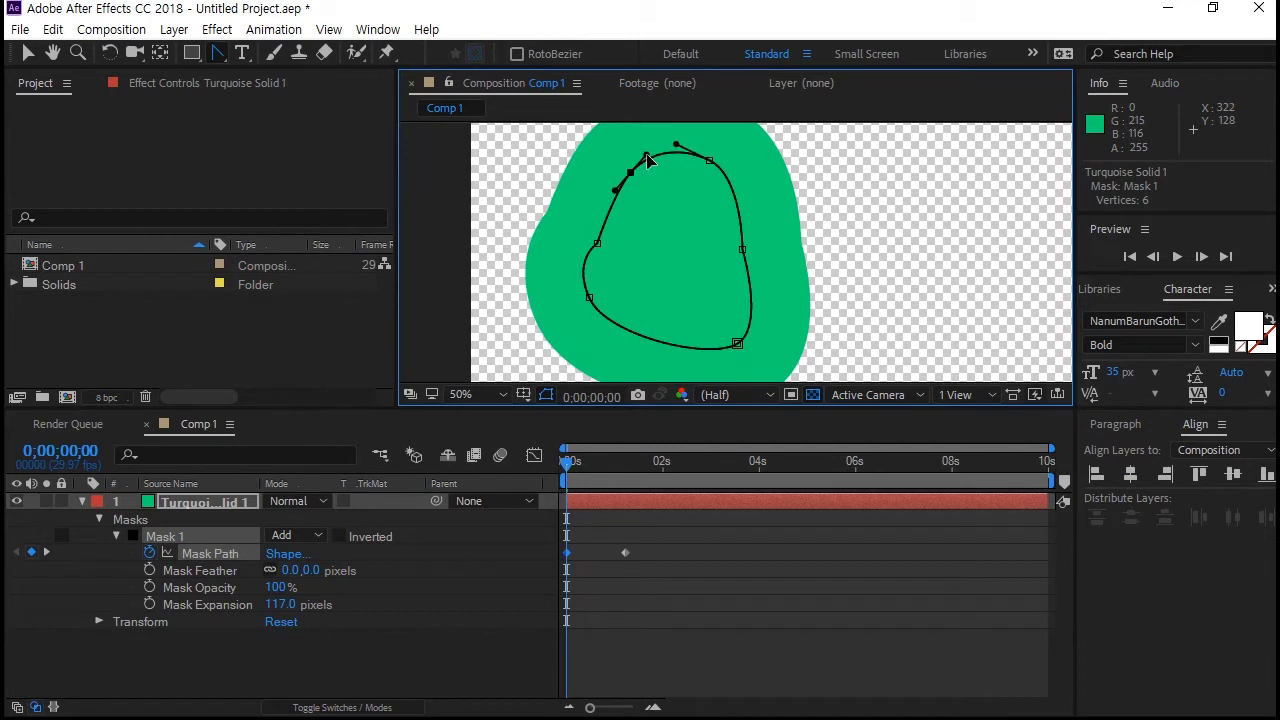
left_click_drag(598, 244, 621, 235)
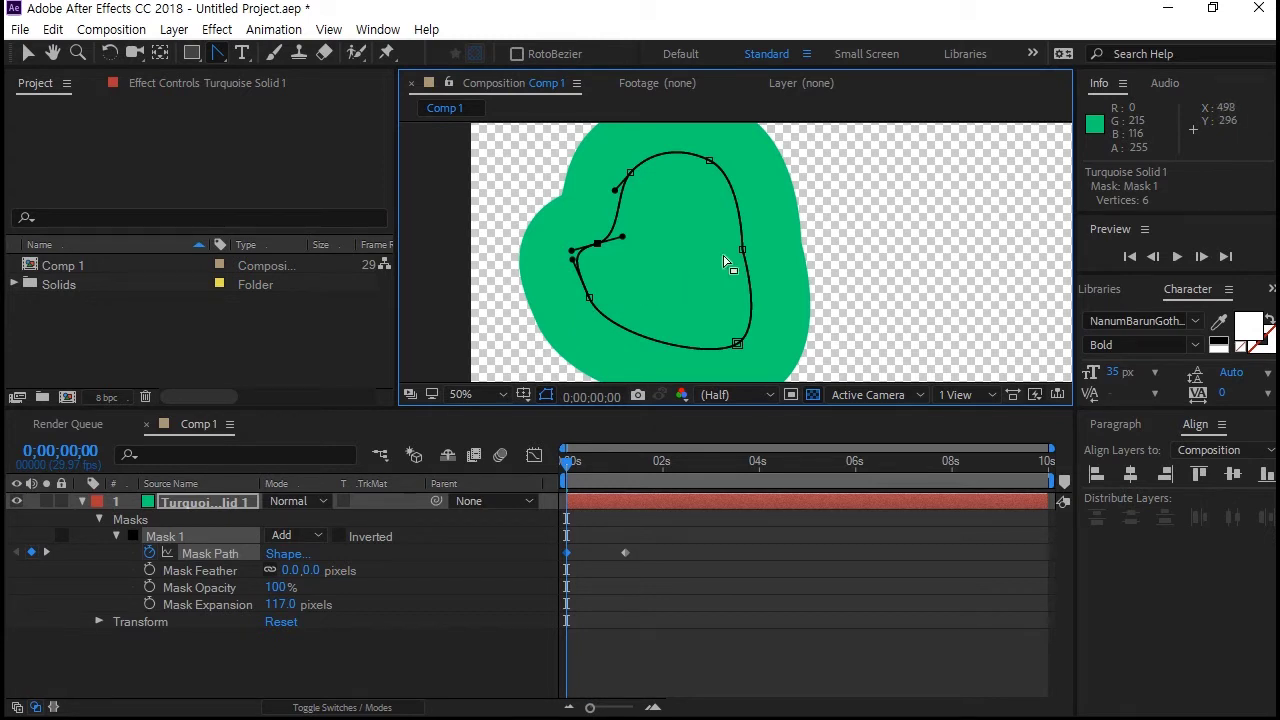
left_click(222, 52)
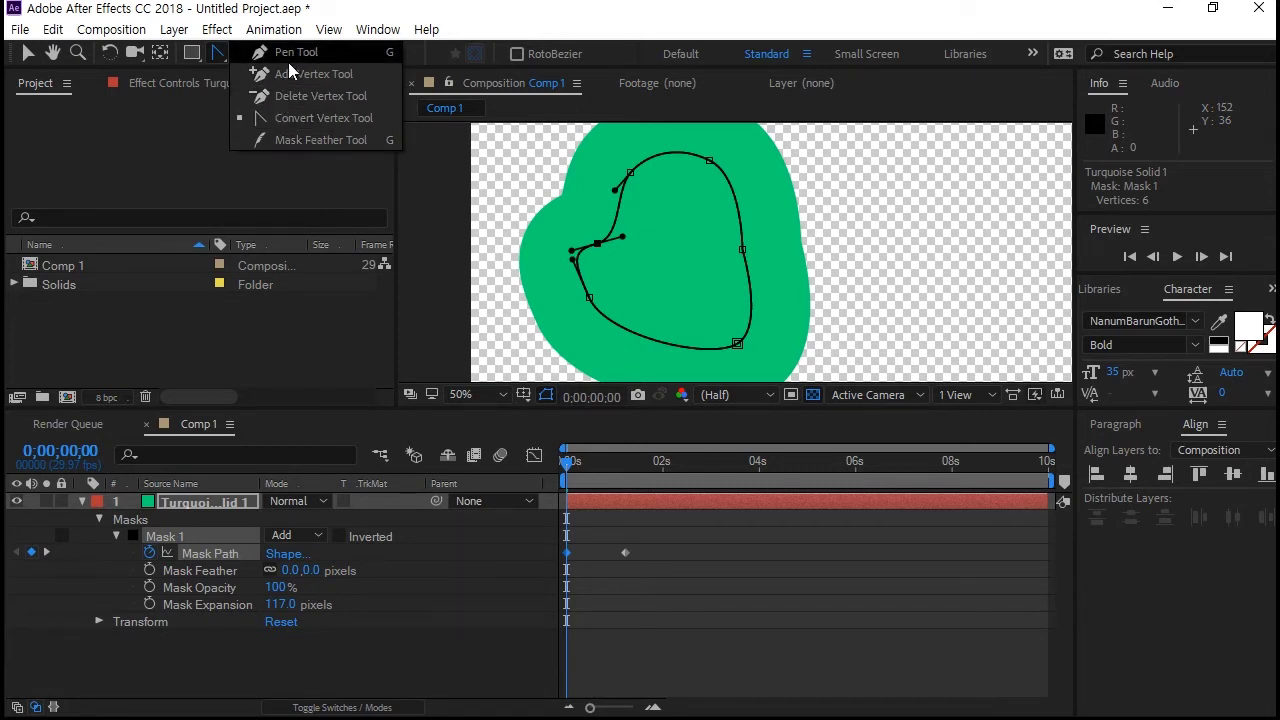
left_click(287, 117)
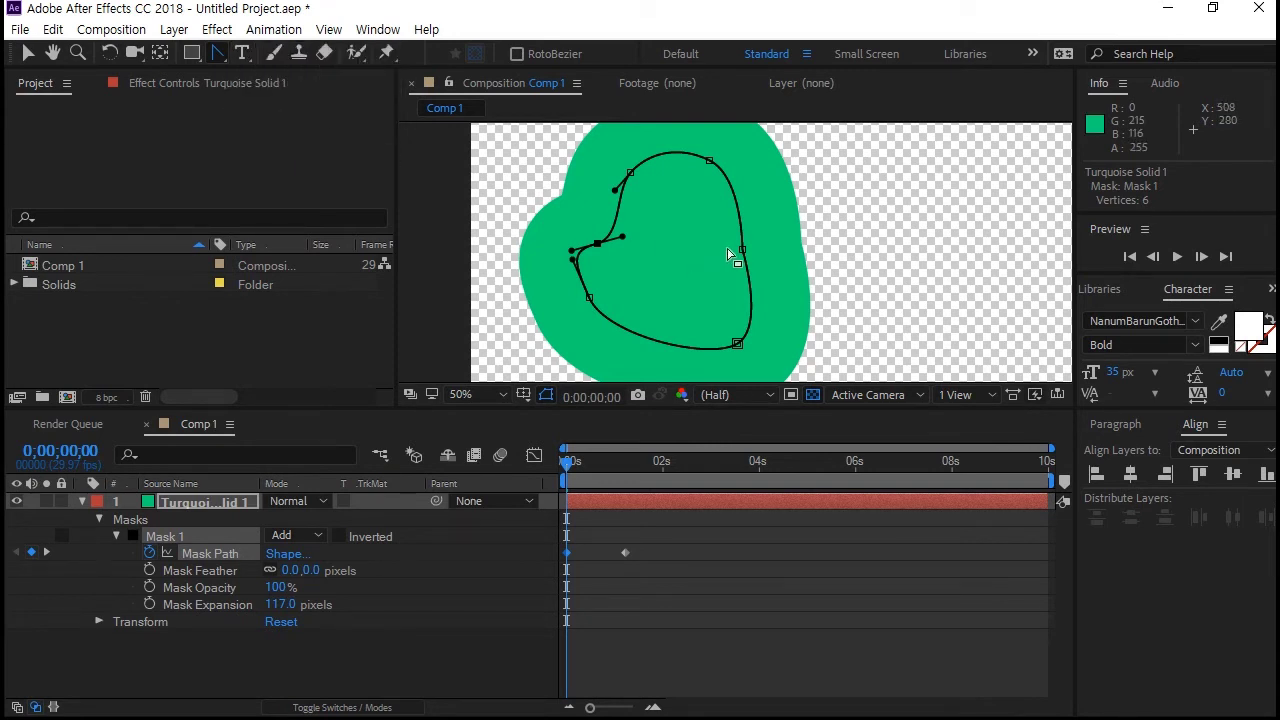
left_click_drag(741, 251, 727, 293)
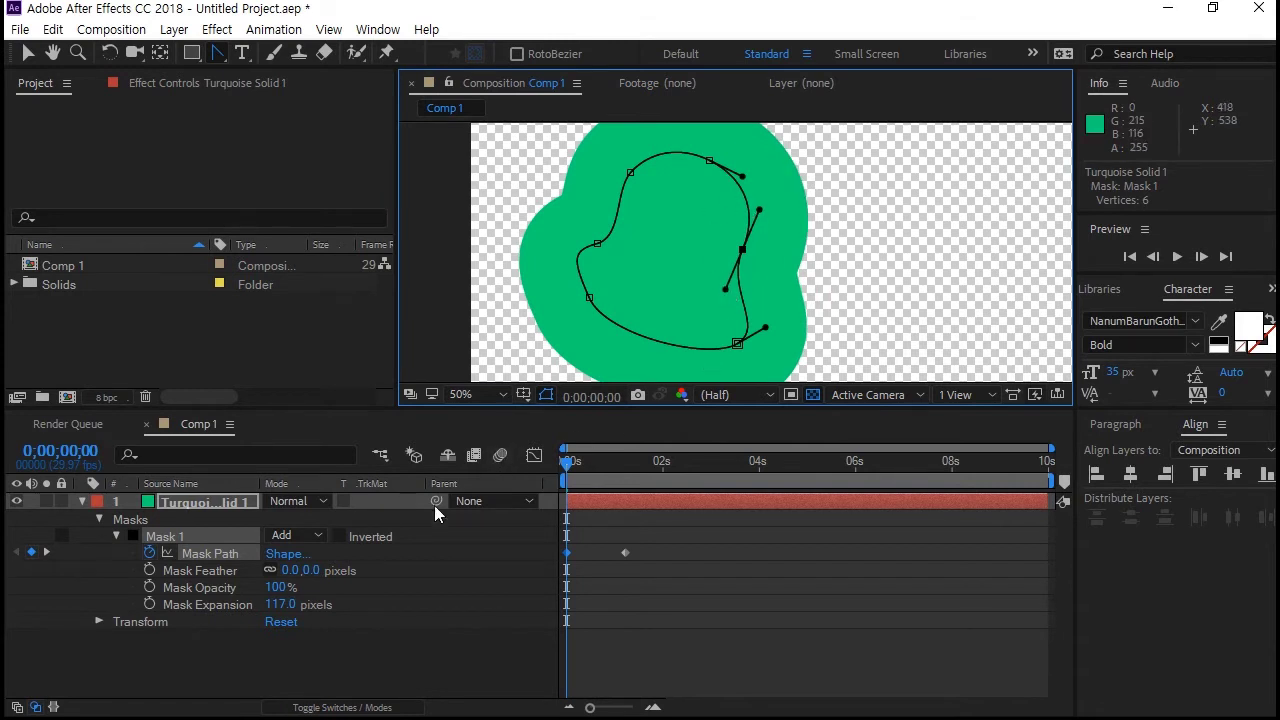
Set Mask 1's Mask Expansion to 0 pixels
left_click(281, 604)
type("0")
key("Return")
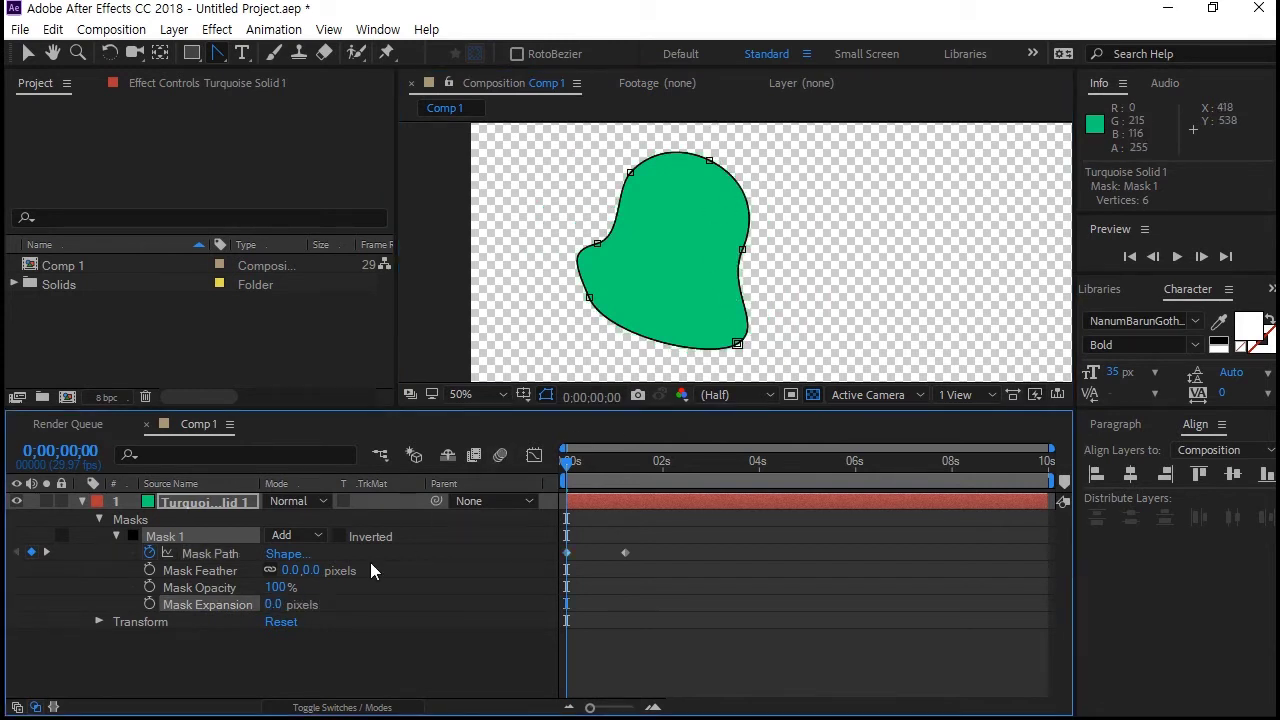
Place a mask feather point with zero radius on the lower-right edge of Mask 1's wavy outline using the Mask Feather tool
left_click(219, 51)
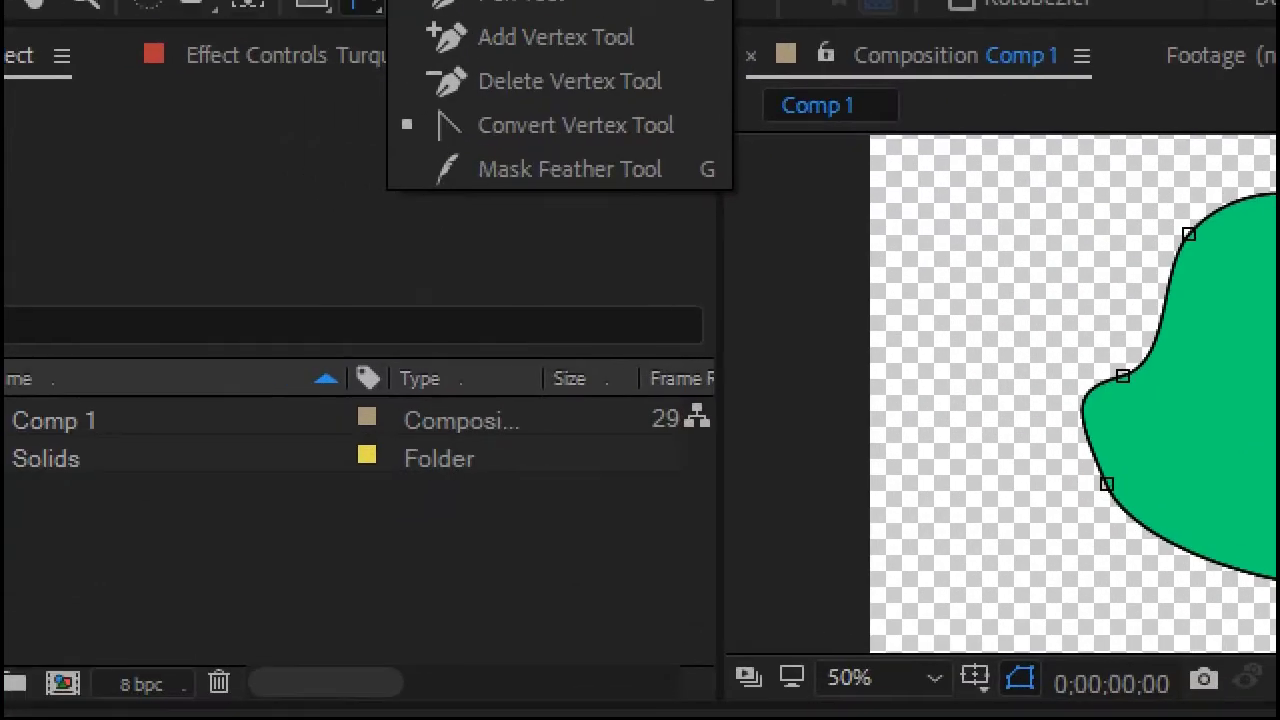
mouse_move(513, 186)
left_mouse_down()
mouse_move(525, 164)
mouse_move(443, 222)
left_mouse_up()
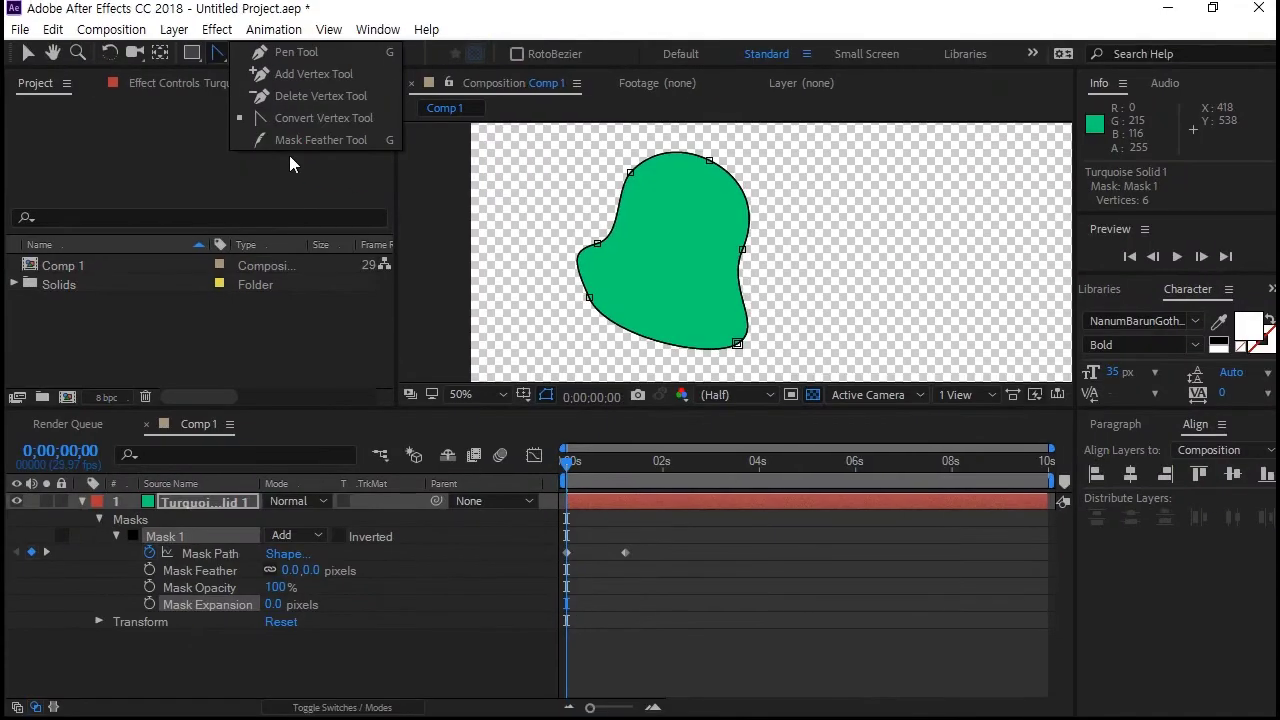
left_click(541, 180)
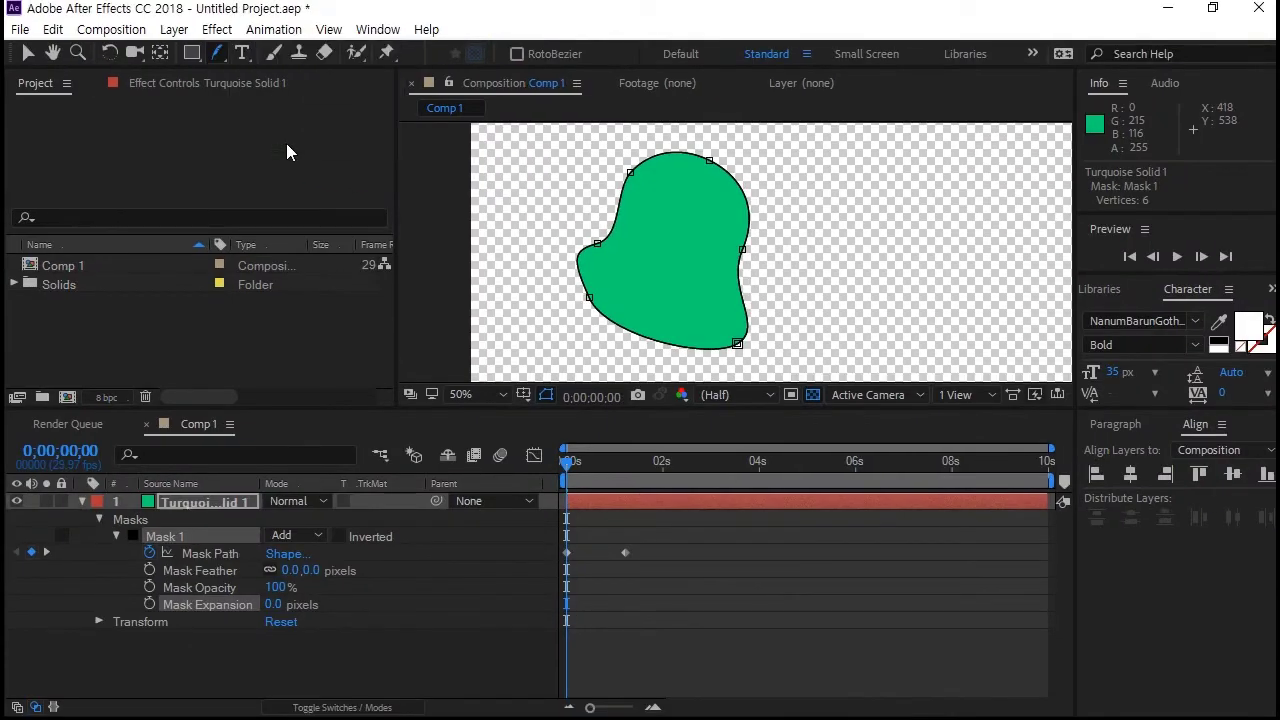
left_click(750, 213)
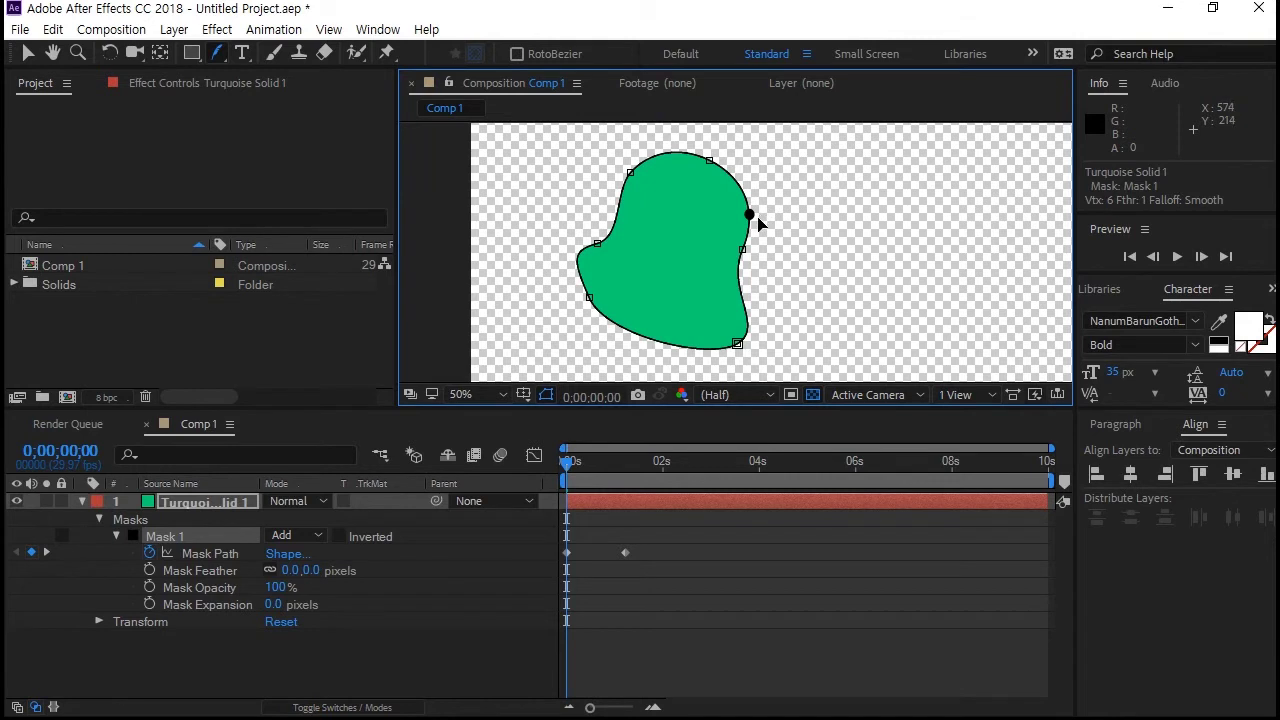
left_click_drag(750, 213, 747, 313)
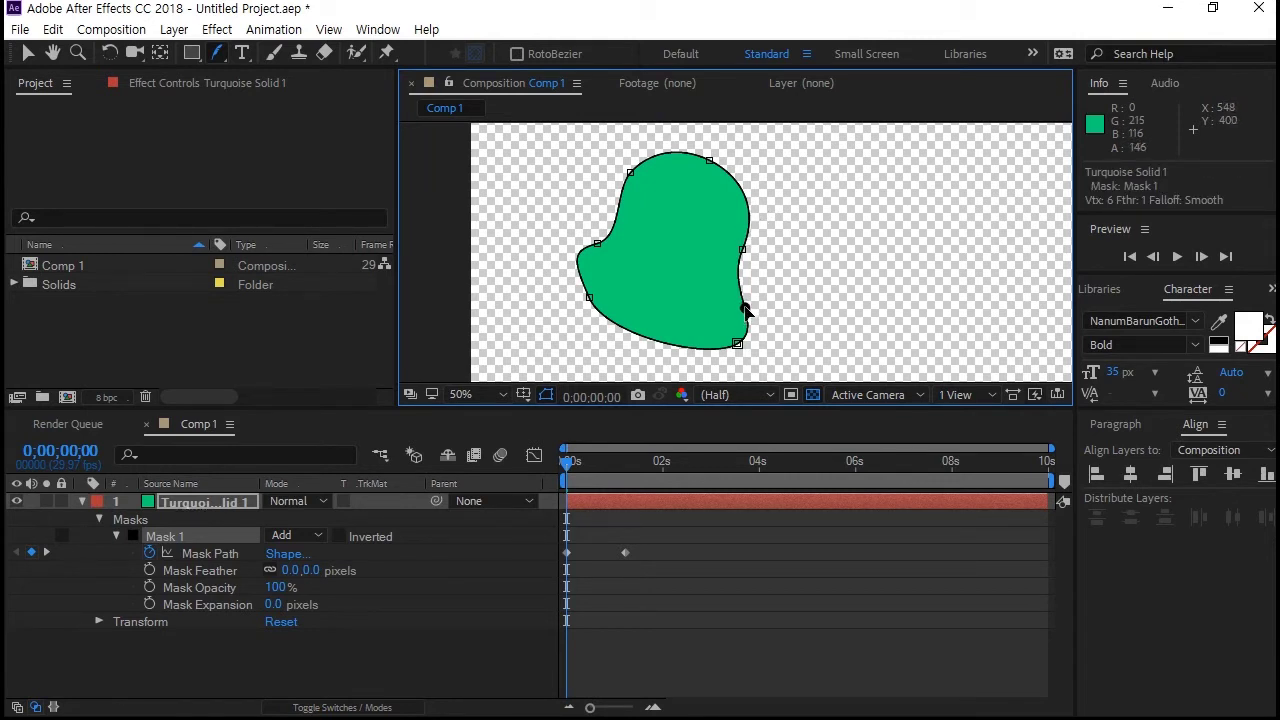
Add feather points higher on Mask 1's right edge, and pull one inward from the left edge to soften the left side
left_click(747, 242)
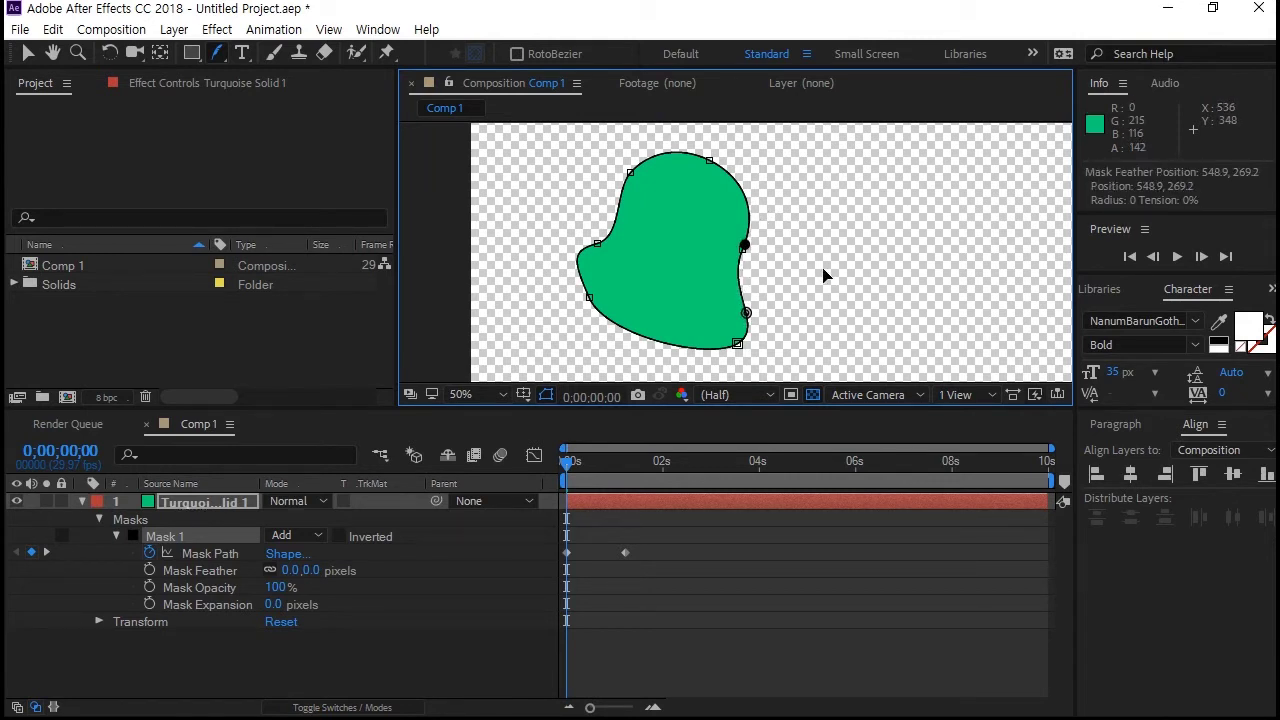
key("ctrl+z")
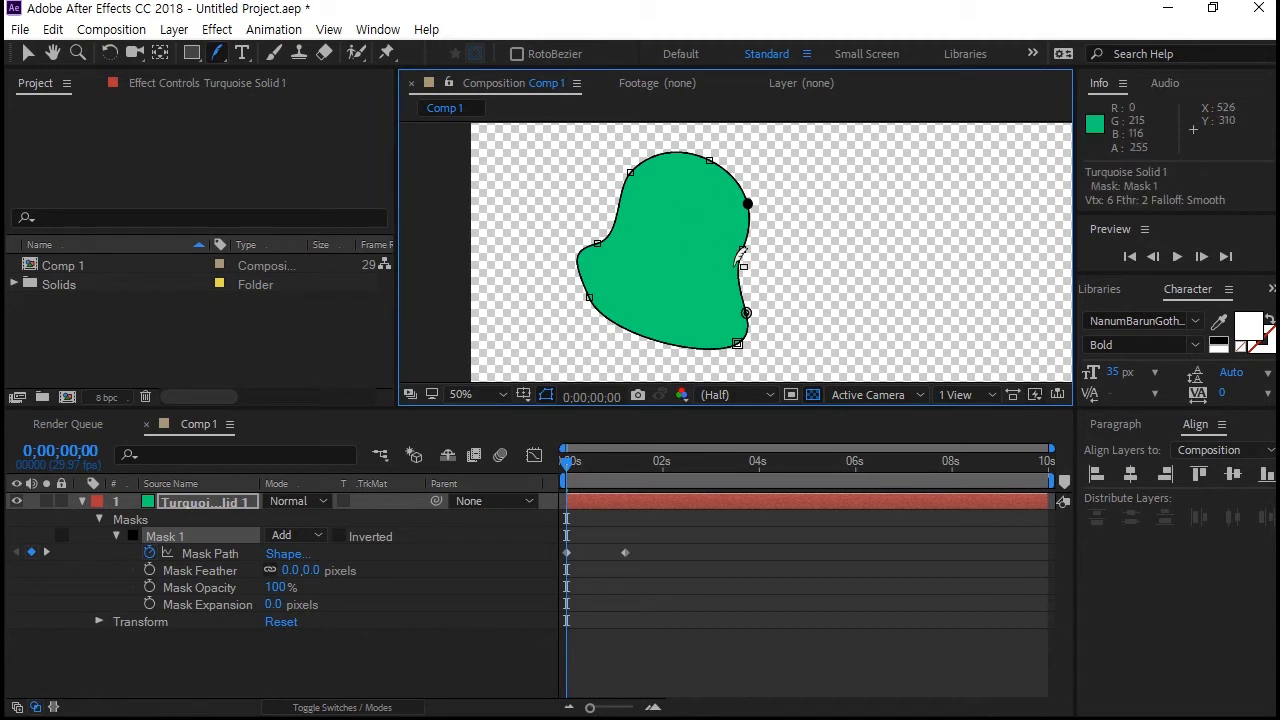
left_click(748, 236)
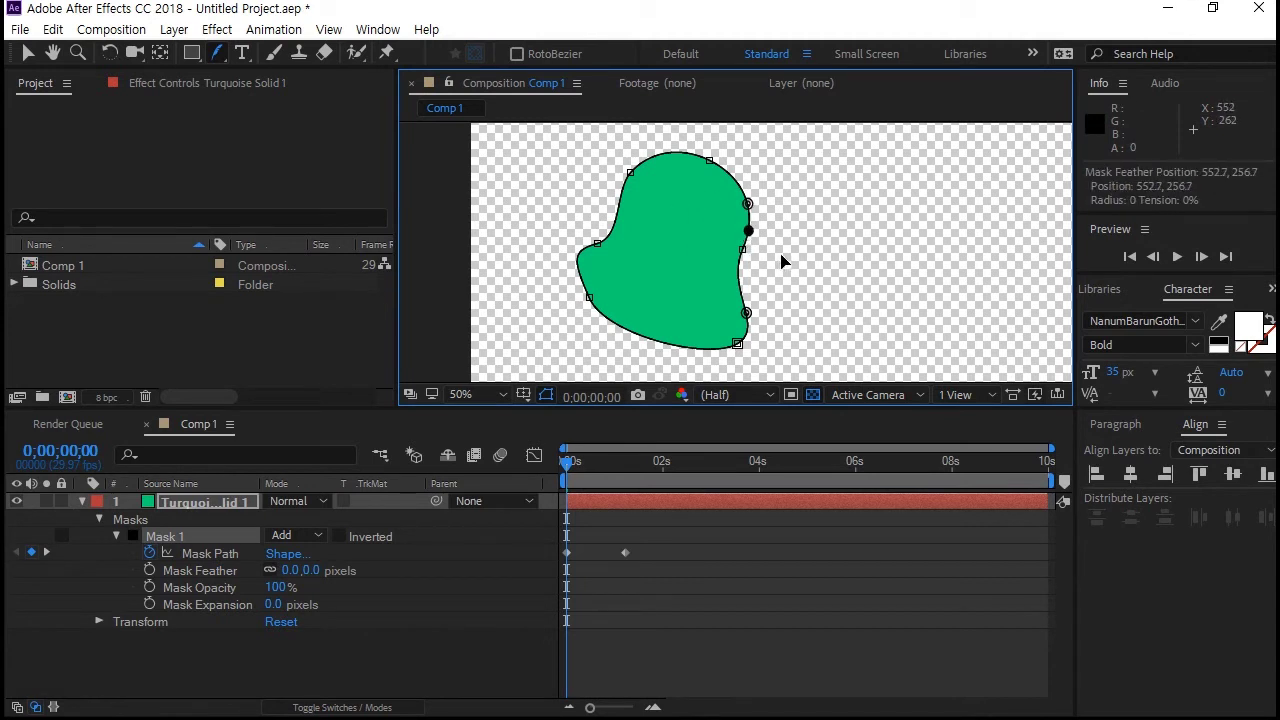
left_click_drag(748, 234, 656, 274)
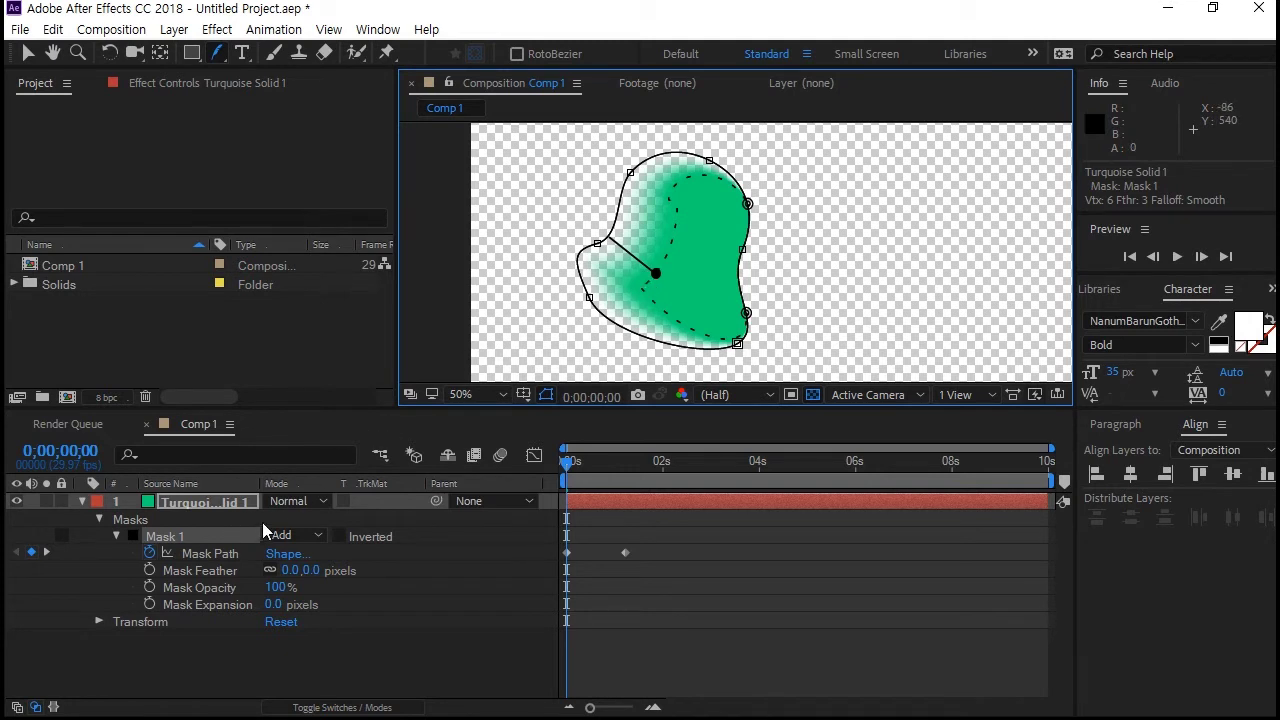
Delete Mask 1 and its feathering from Turquoise Solid 1
left_click(176, 628)
left_click(191, 536)
left_click(191, 536)
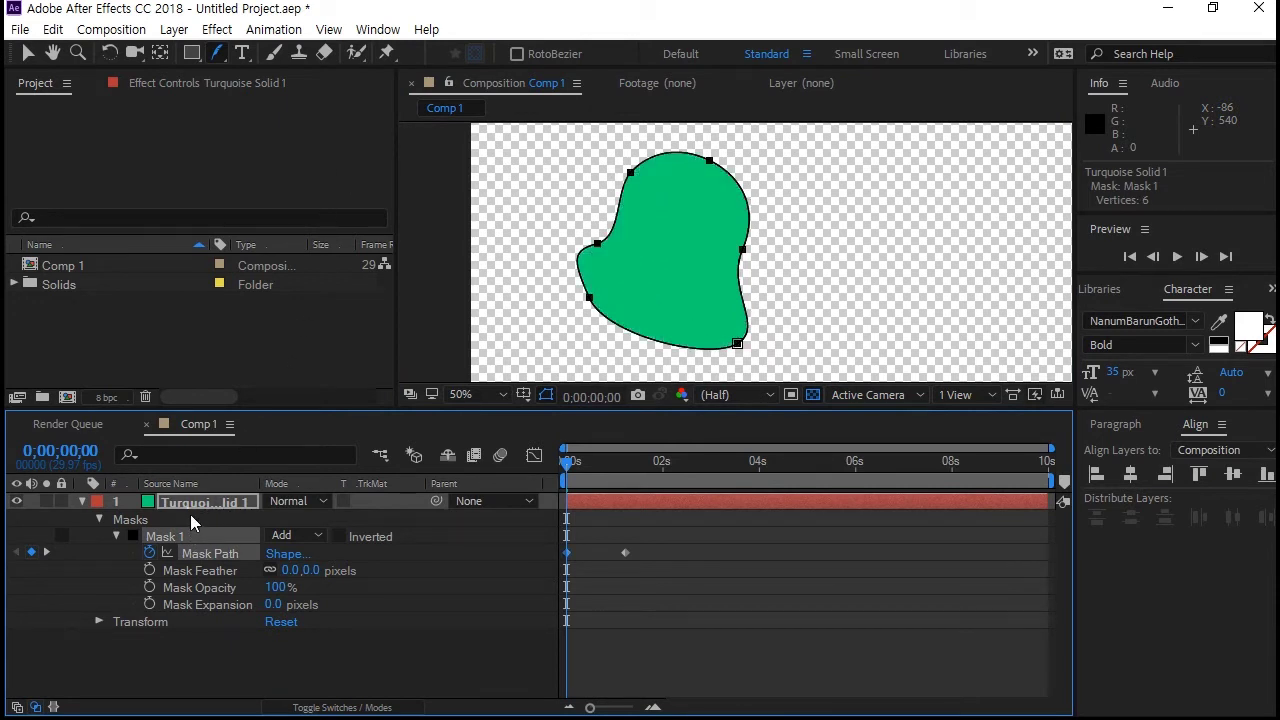
key("ctrl+z")
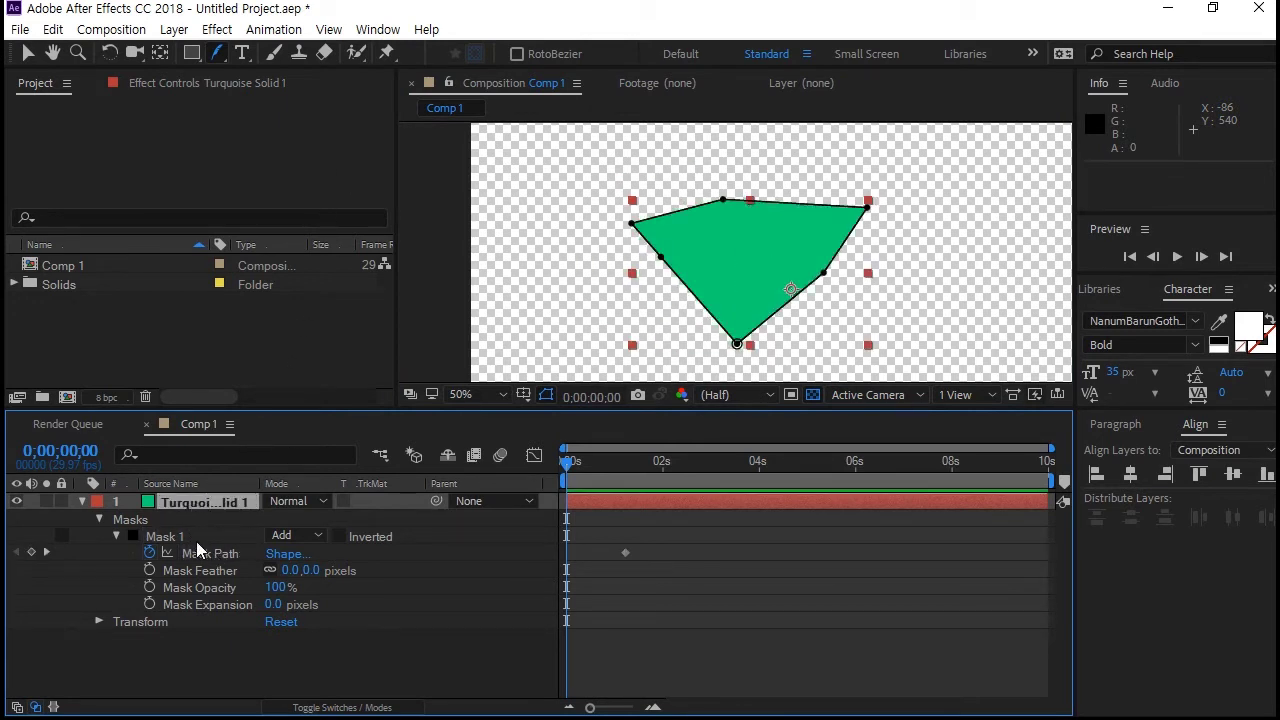
key("Delete")
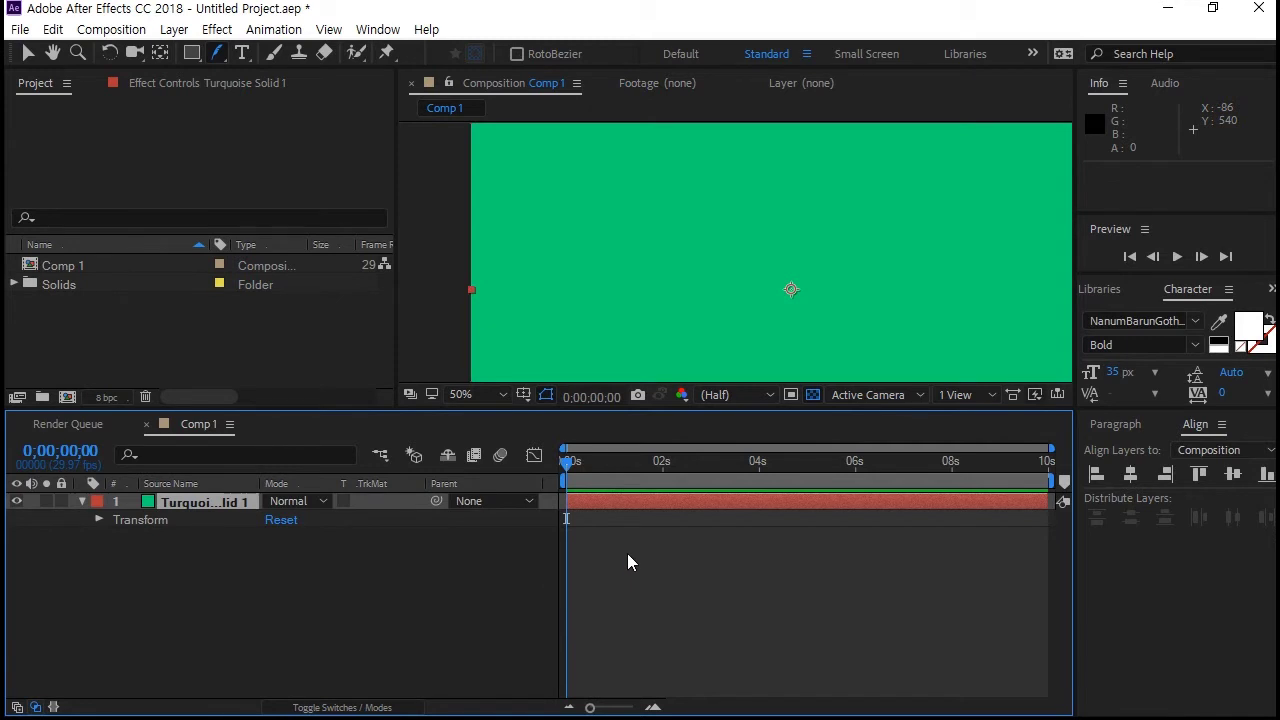
Draw a closed, straight-edged mask with eight vertices and a notch in its upper side on Turquoise Solid 1 using the Pen tool
left_click(222, 55)
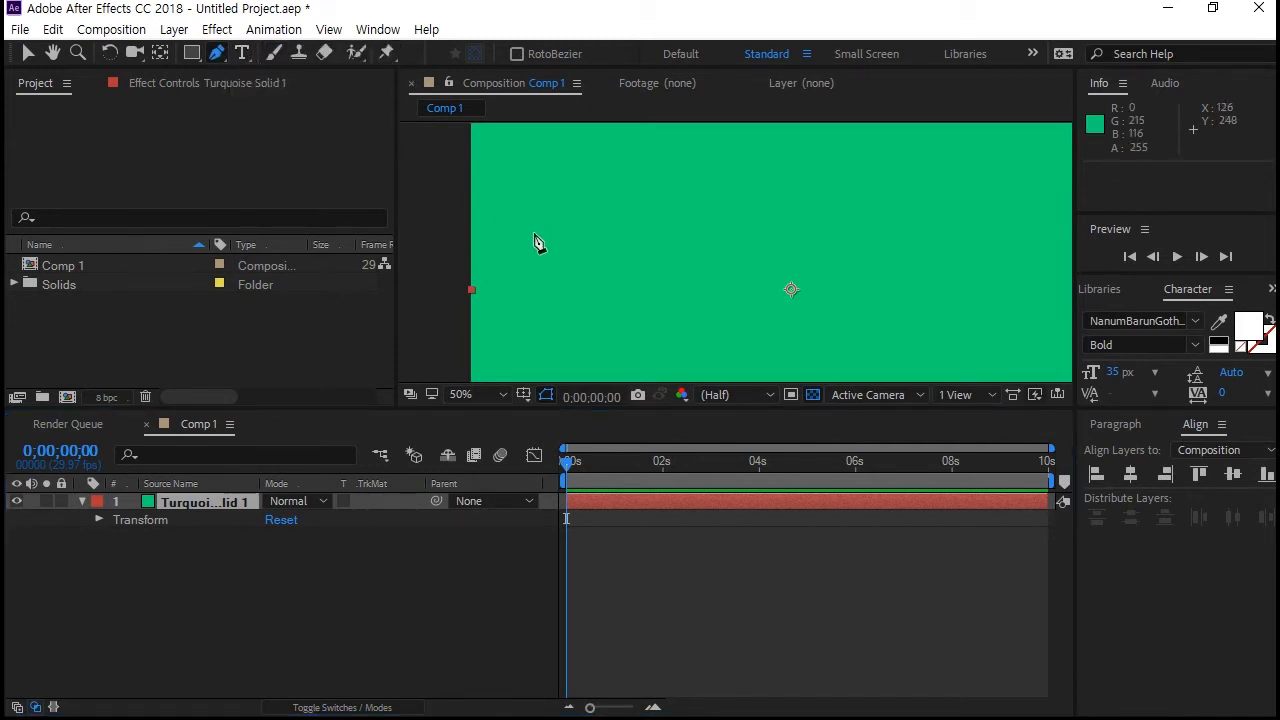
left_click(221, 53)
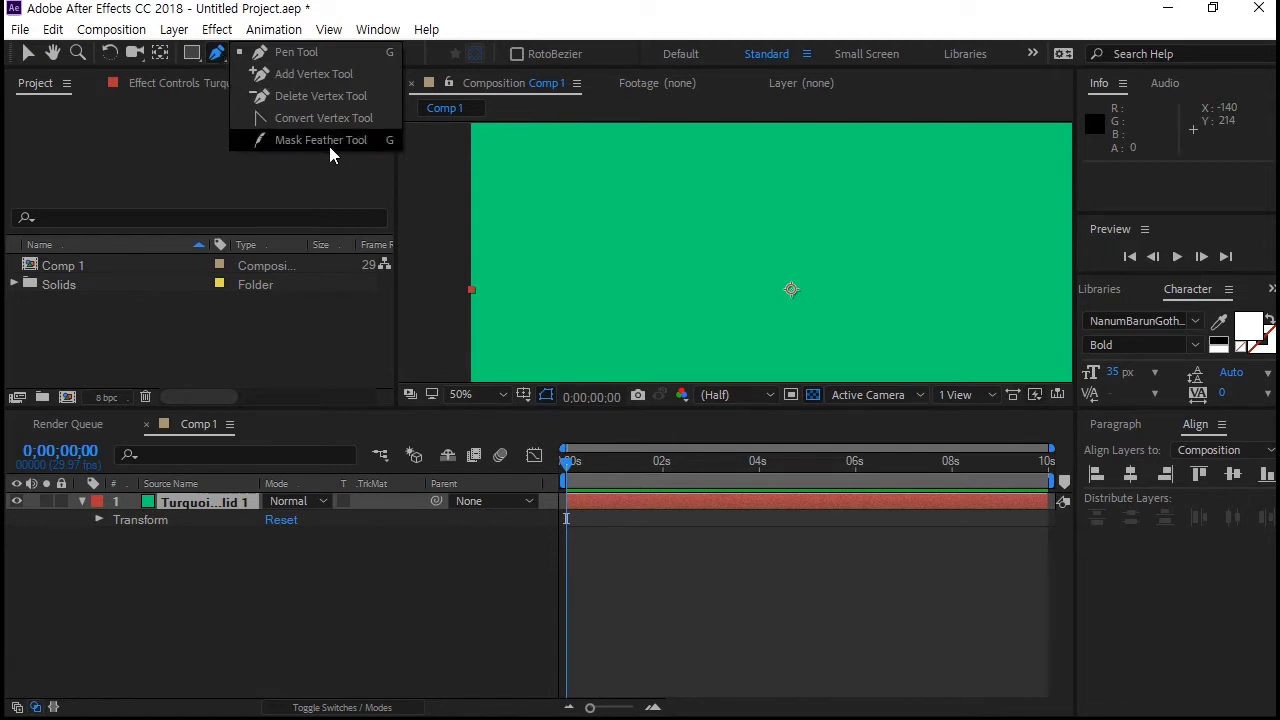
left_click(262, 52)
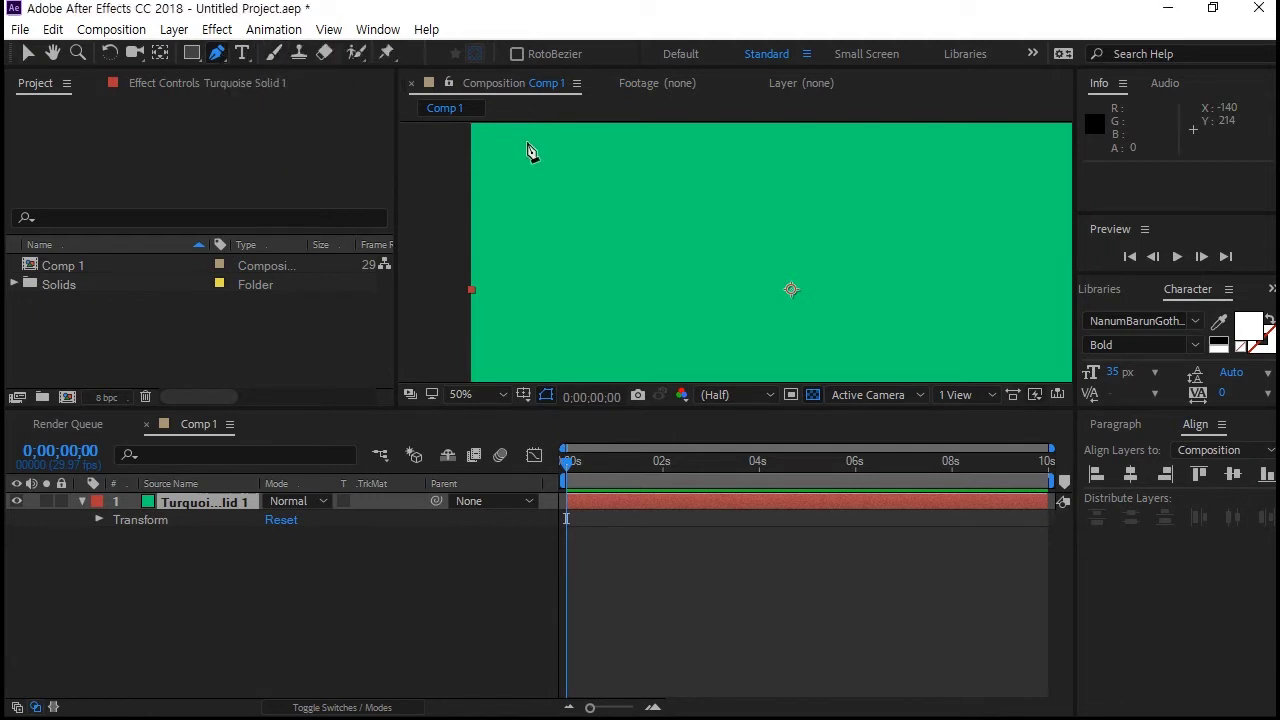
left_click(624, 162)
left_click(543, 276)
left_click(713, 350)
left_click(820, 248)
left_click(760, 190)
left_click(685, 258)
left_click(648, 229)
left_click(684, 177)
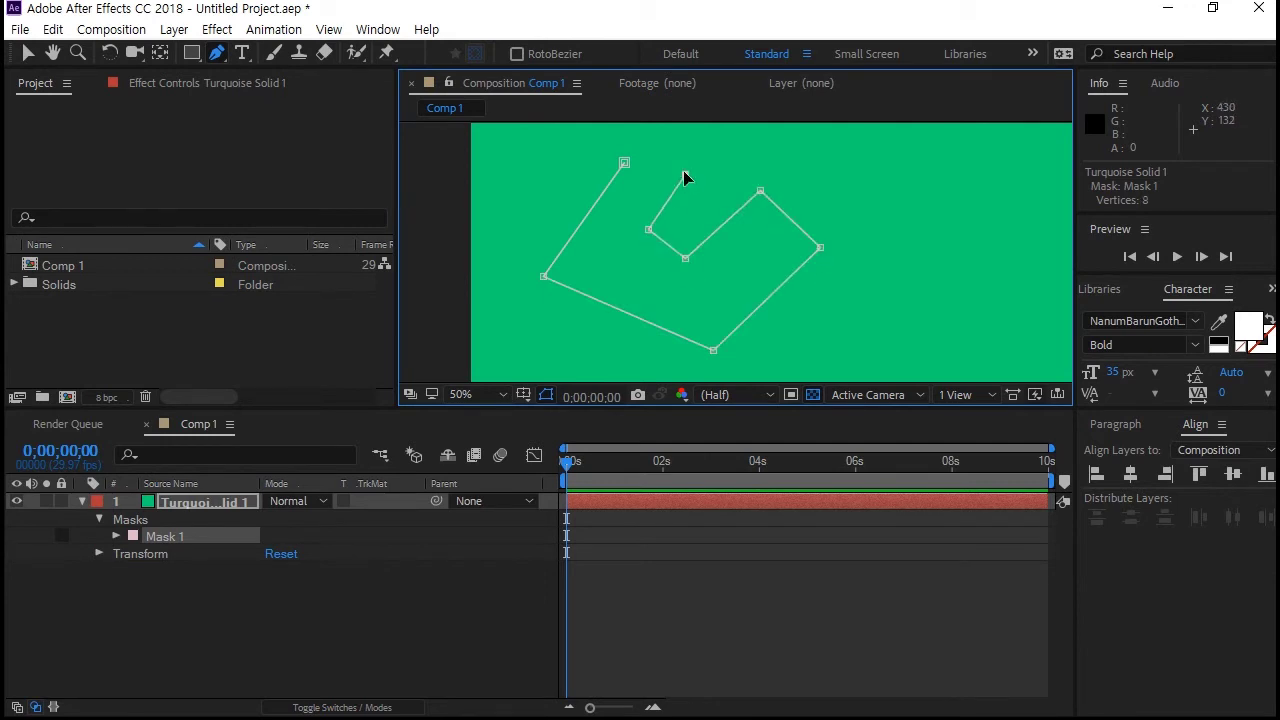
left_click(624, 162)
Place a feather point on the lower-right edge of the new mask with the Mask Feather tool, and set the mask color to black
left_click_drag(218, 62, 240, 121)
left_click(767, 298)
left_click(132, 536)
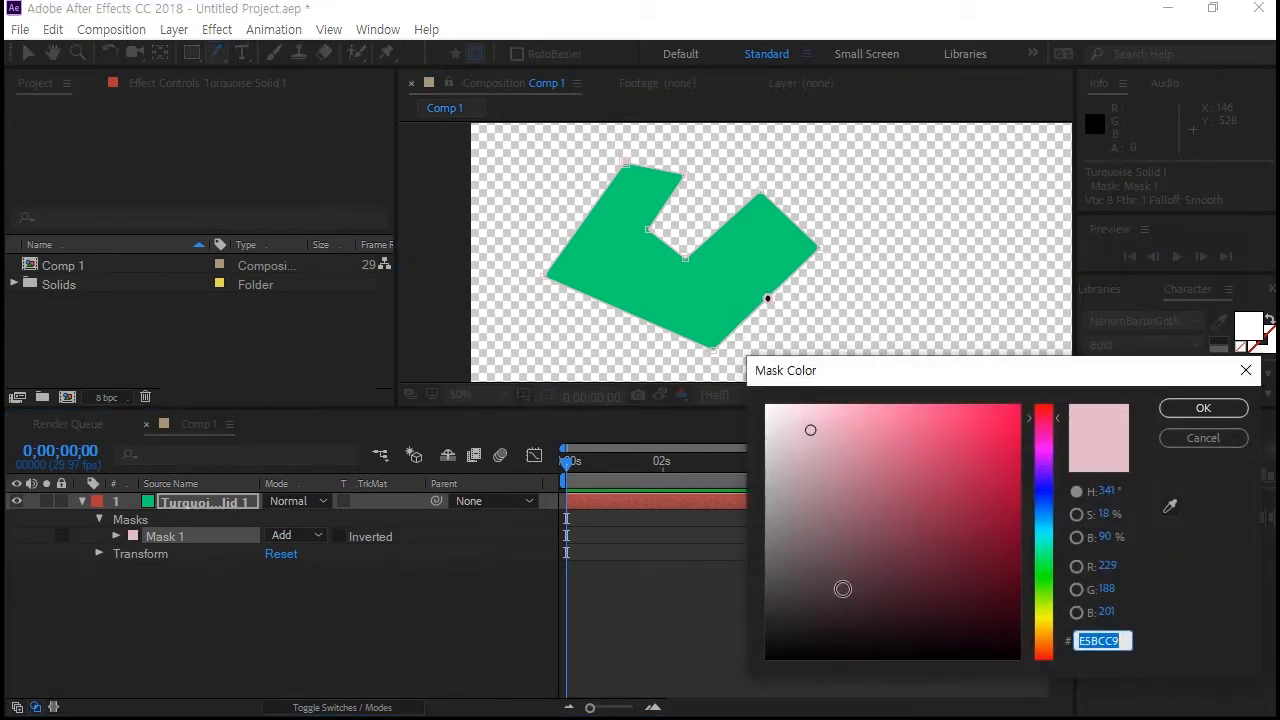
left_click(1196, 412)
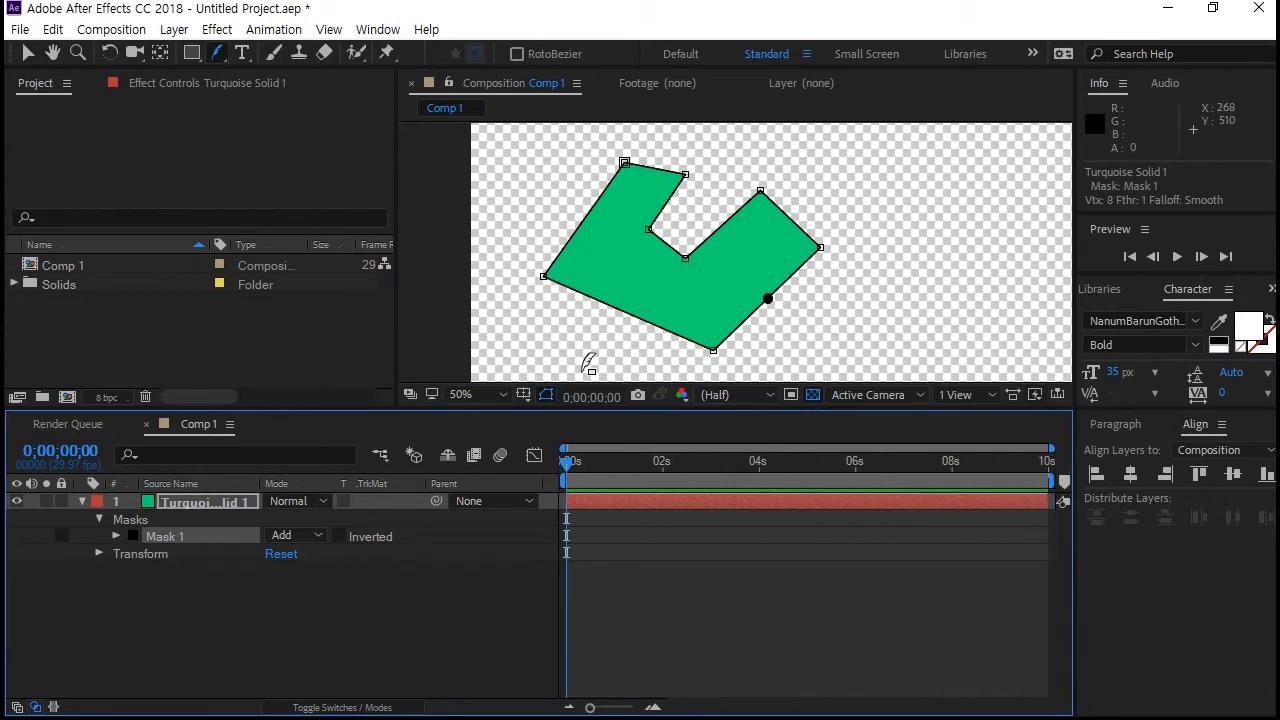
Pull the lower-right feather point outward, and add zero-radius feather points on the mask's upper-right and lower-left edges
left_click_drag(770, 303, 817, 341)
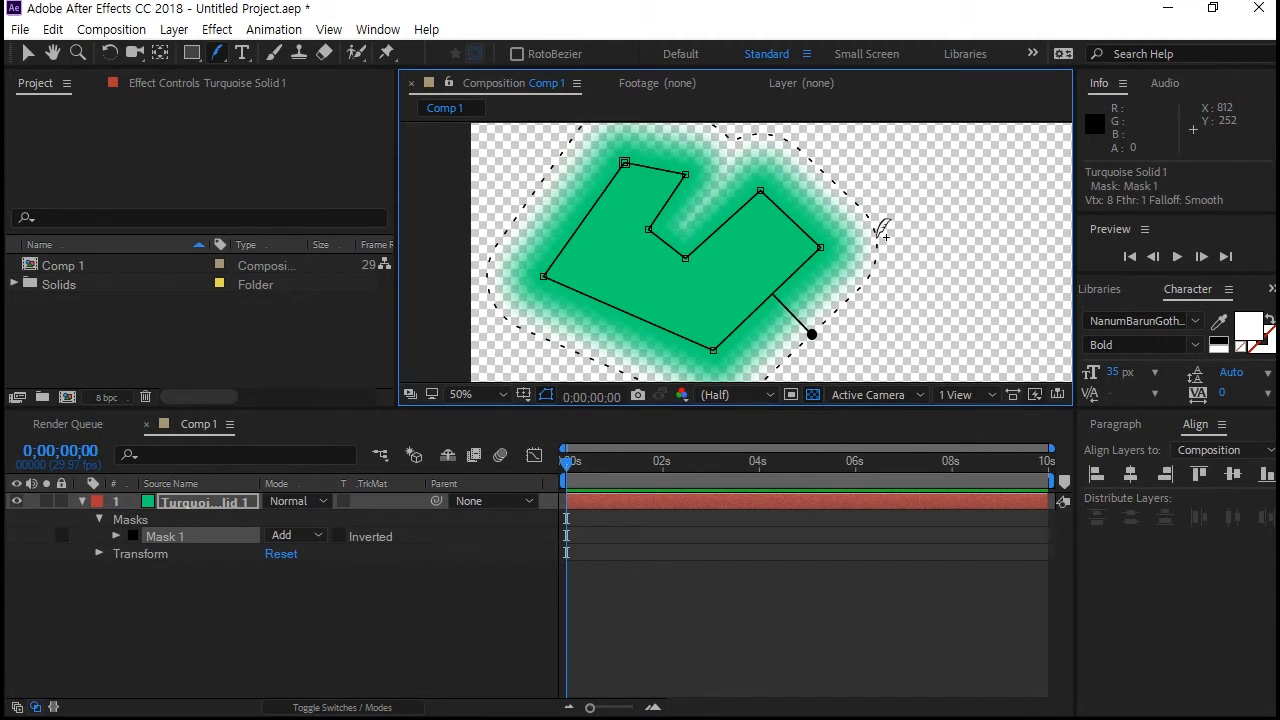
left_click_drag(877, 234, 797, 225)
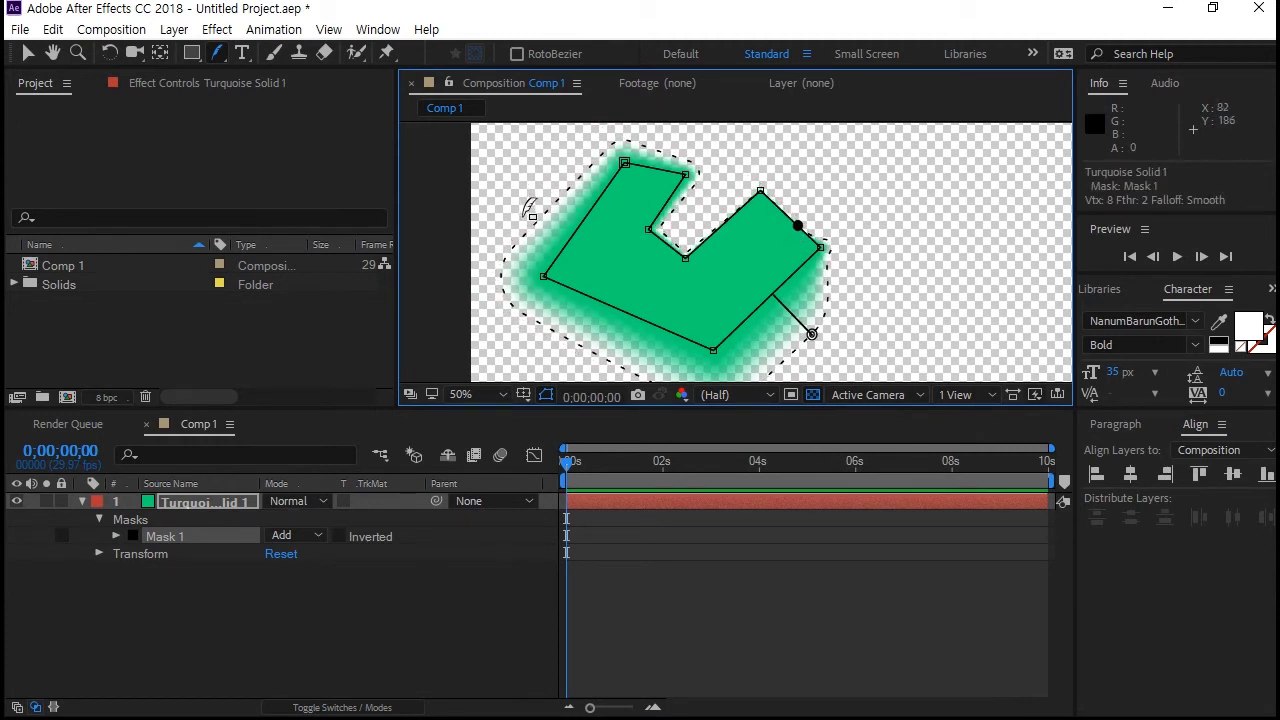
left_click_drag(533, 221, 613, 307)
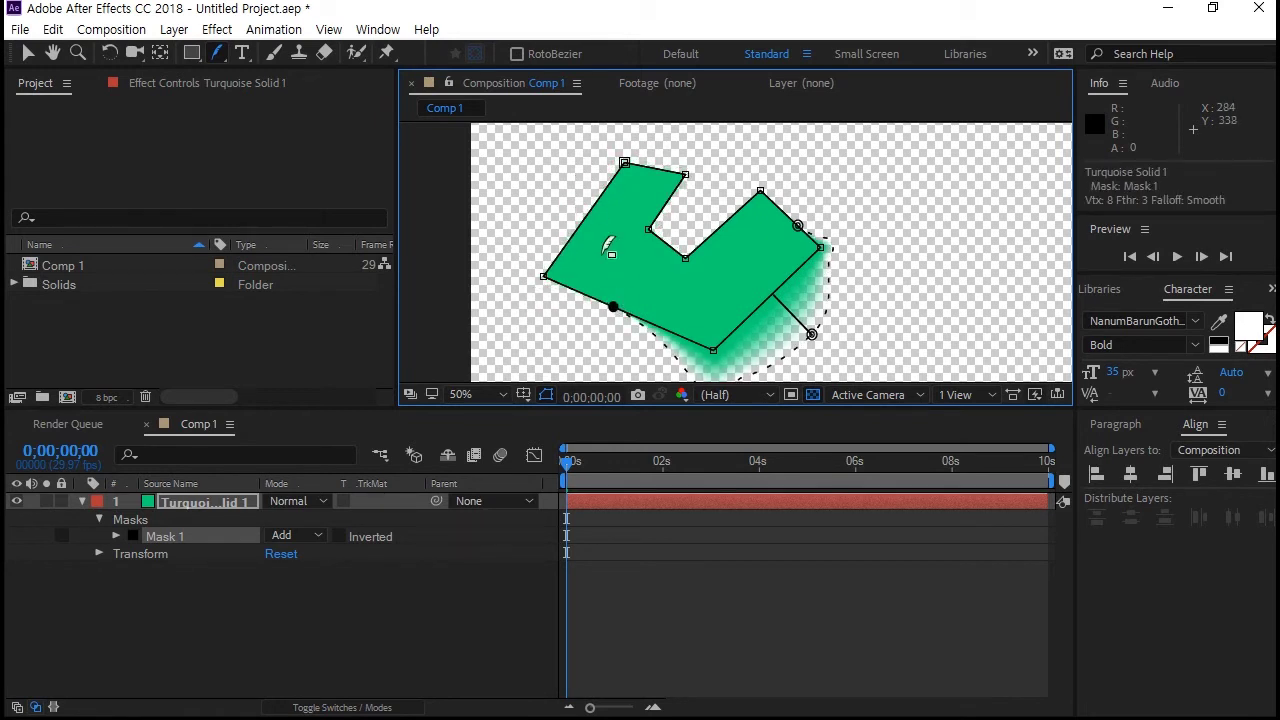
Feather the mask's upper-left edge outward to a radius of about 188, and pin the short top edge with a feather point
left_click_drag(590, 210, 550, 181)
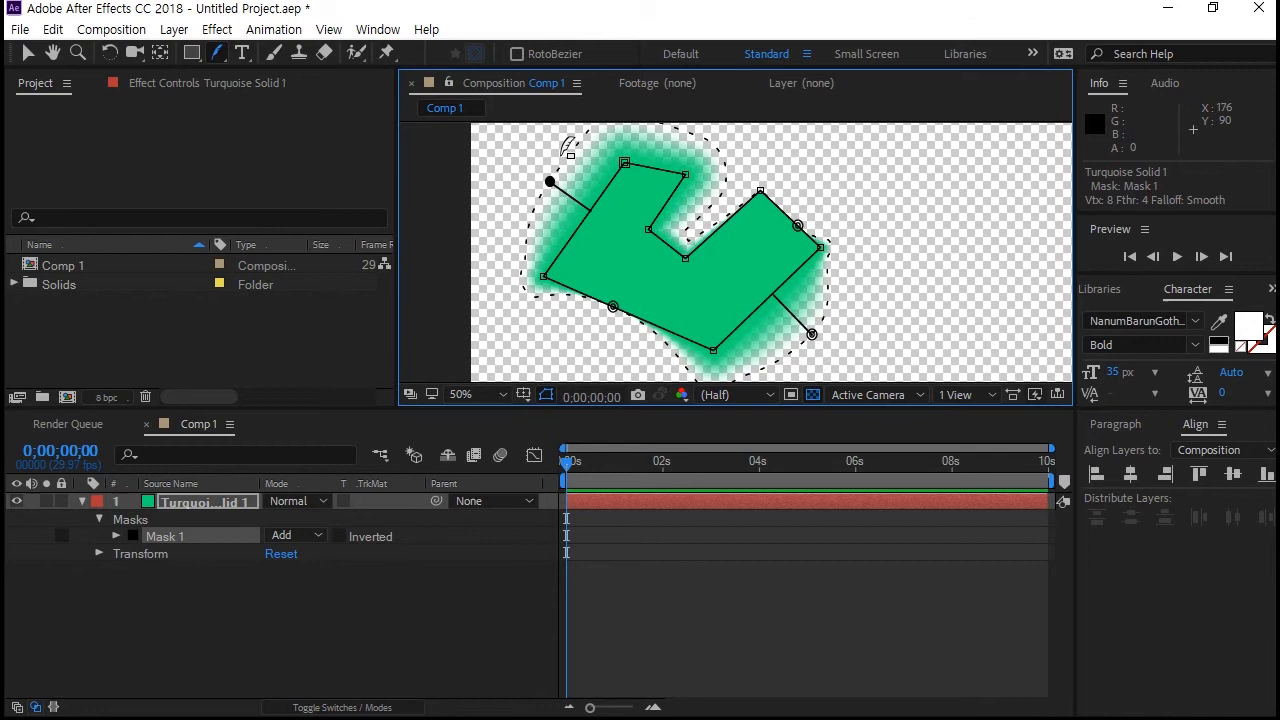
left_click(634, 164)
left_click_drag(636, 172, 649, 176)
left_click_drag(551, 181, 514, 160)
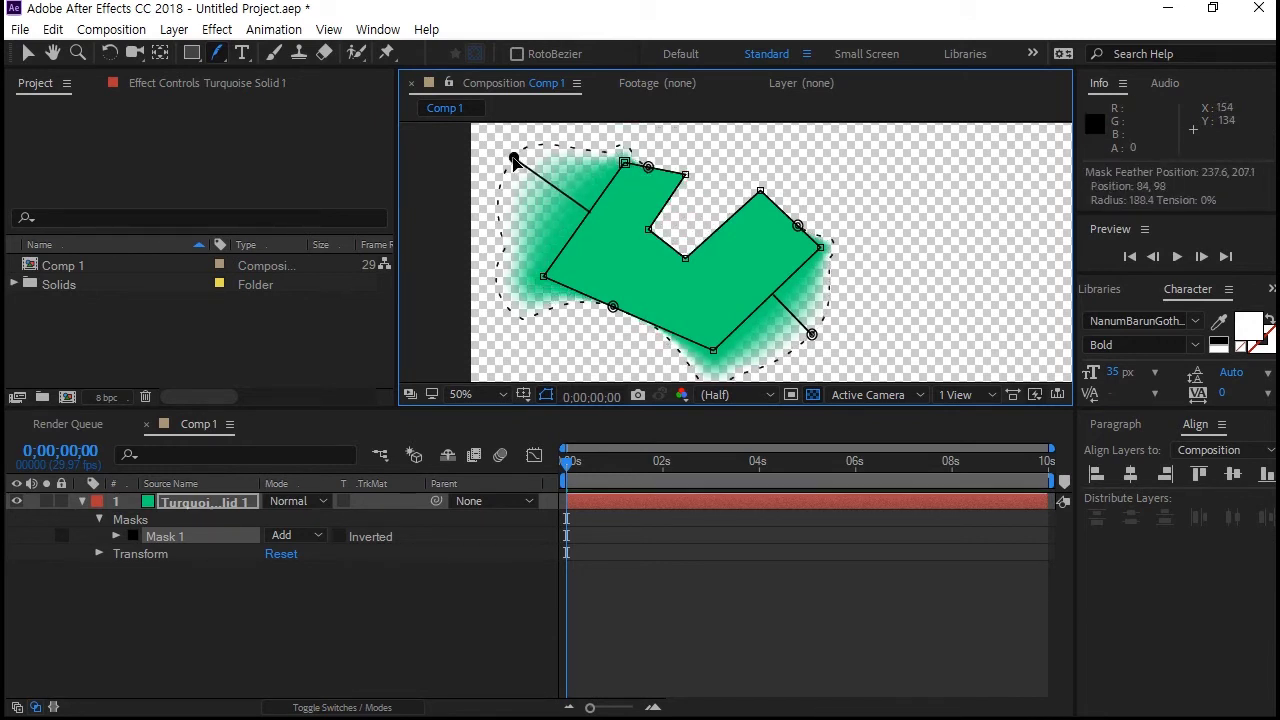
Deselect the layer and turn off the transparency grid to view the feathered shape on black
left_click(672, 462)
left_click(812, 395)
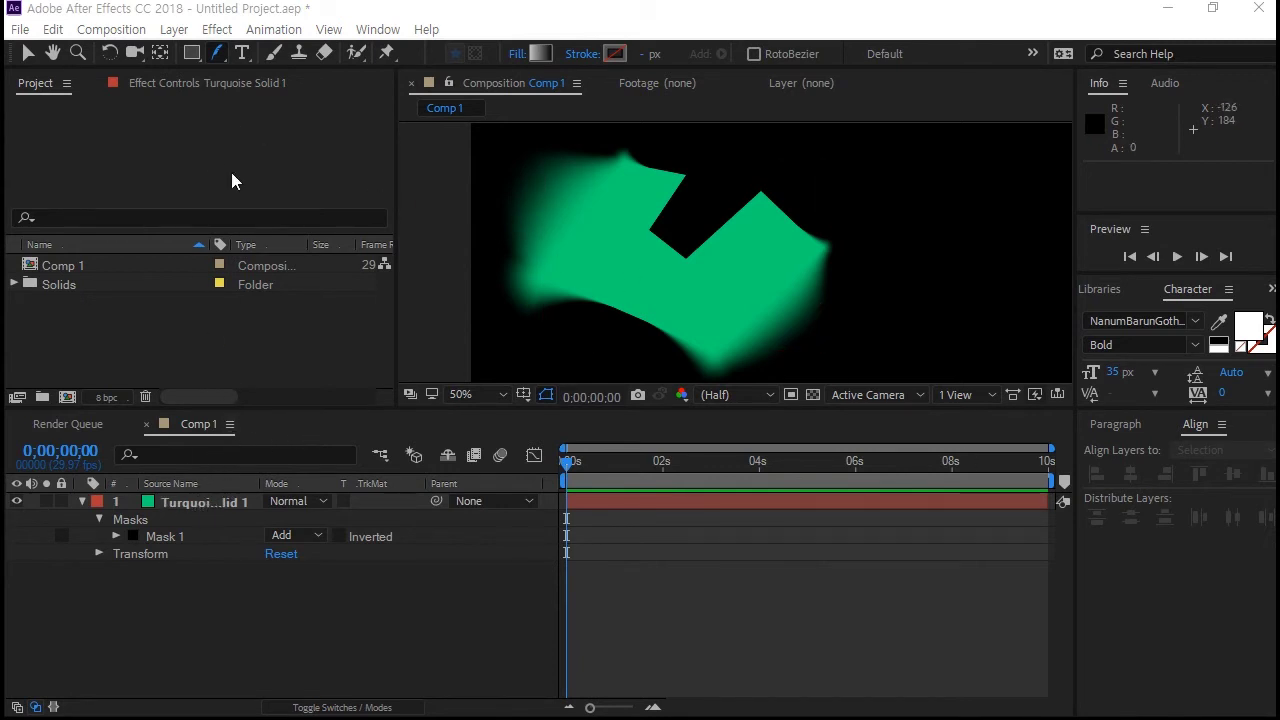
left_click(218, 52)
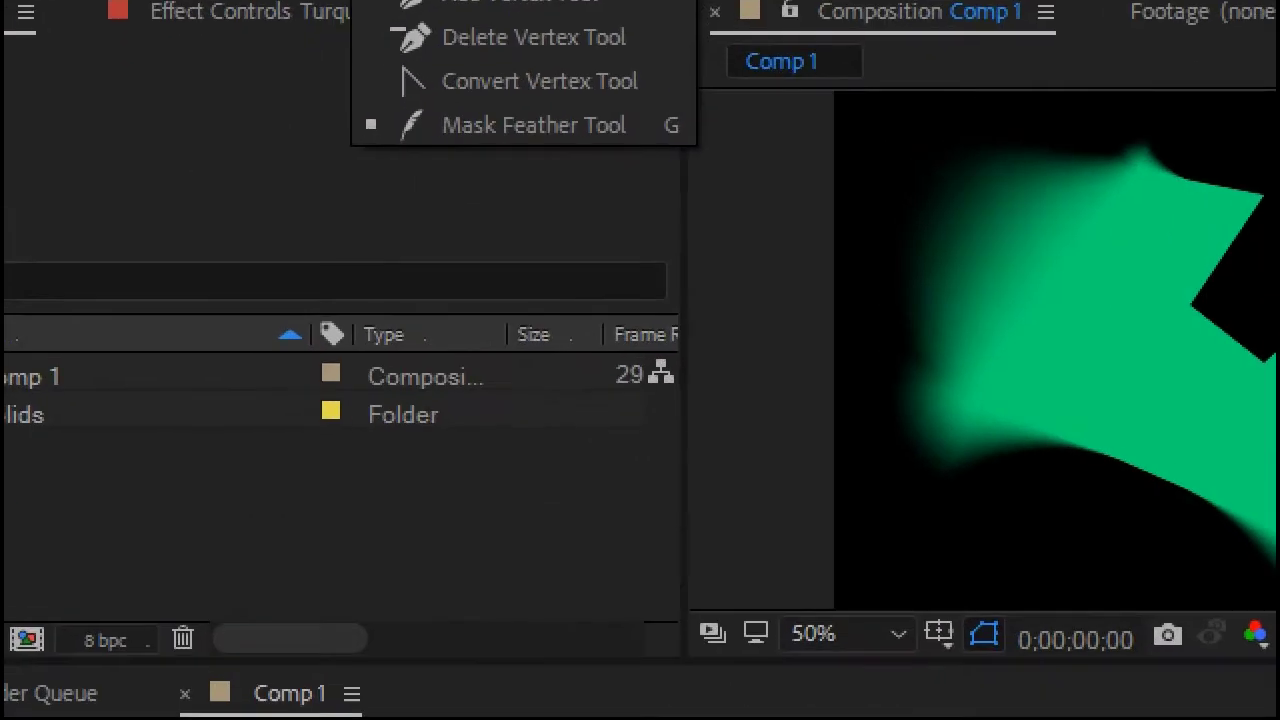
mouse_move(423, 157)
left_mouse_down()
mouse_move(346, 137)
mouse_move(547, 118)
mouse_move(663, 128)
mouse_move(663, 158)
mouse_move(475, 166)
mouse_move(424, 158)
left_mouse_up()
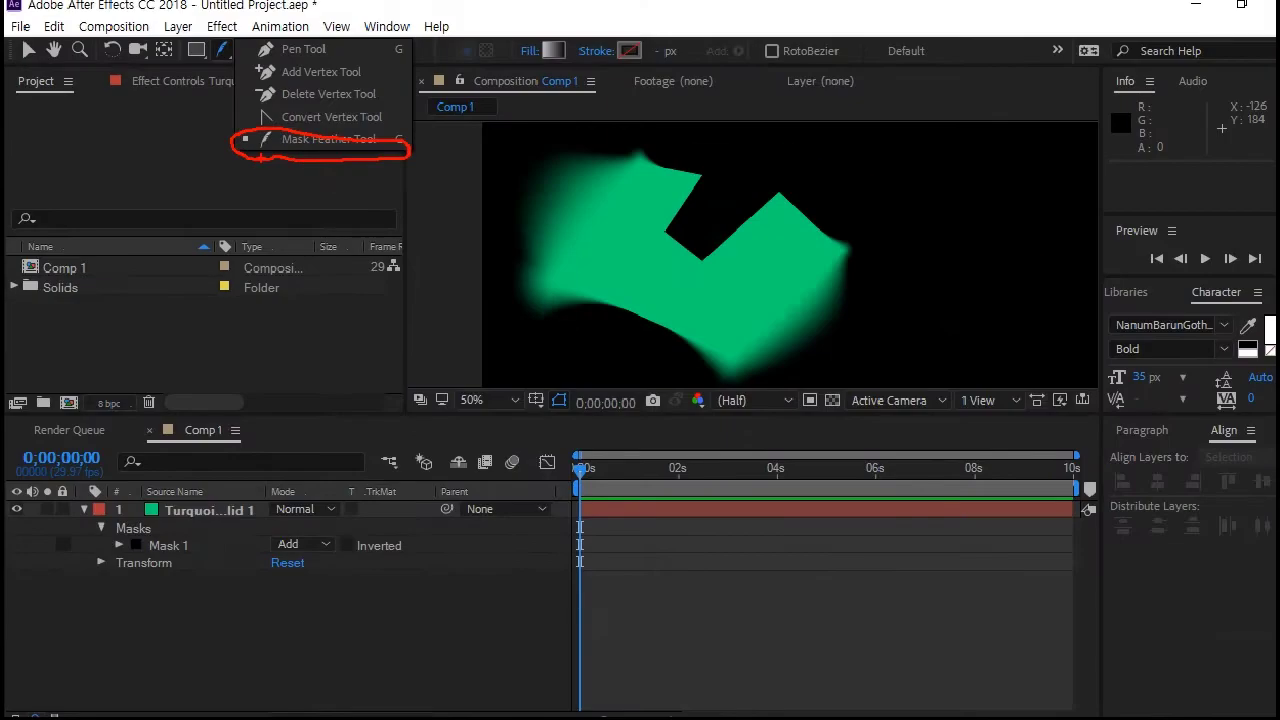
left_click(250, 52)
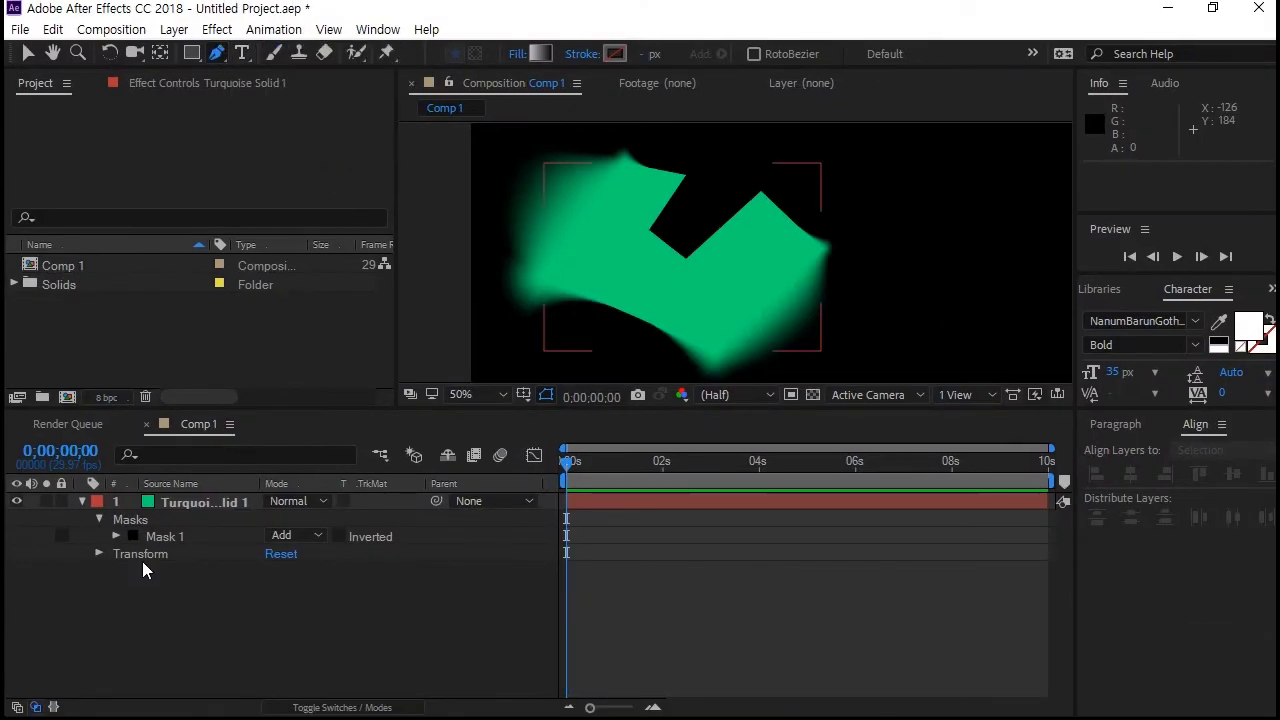
Replace the feathered mask on Turquoise Solid 1 with a rectangular mask about 278 by 254 pixels
left_click(178, 539)
key("Delete")
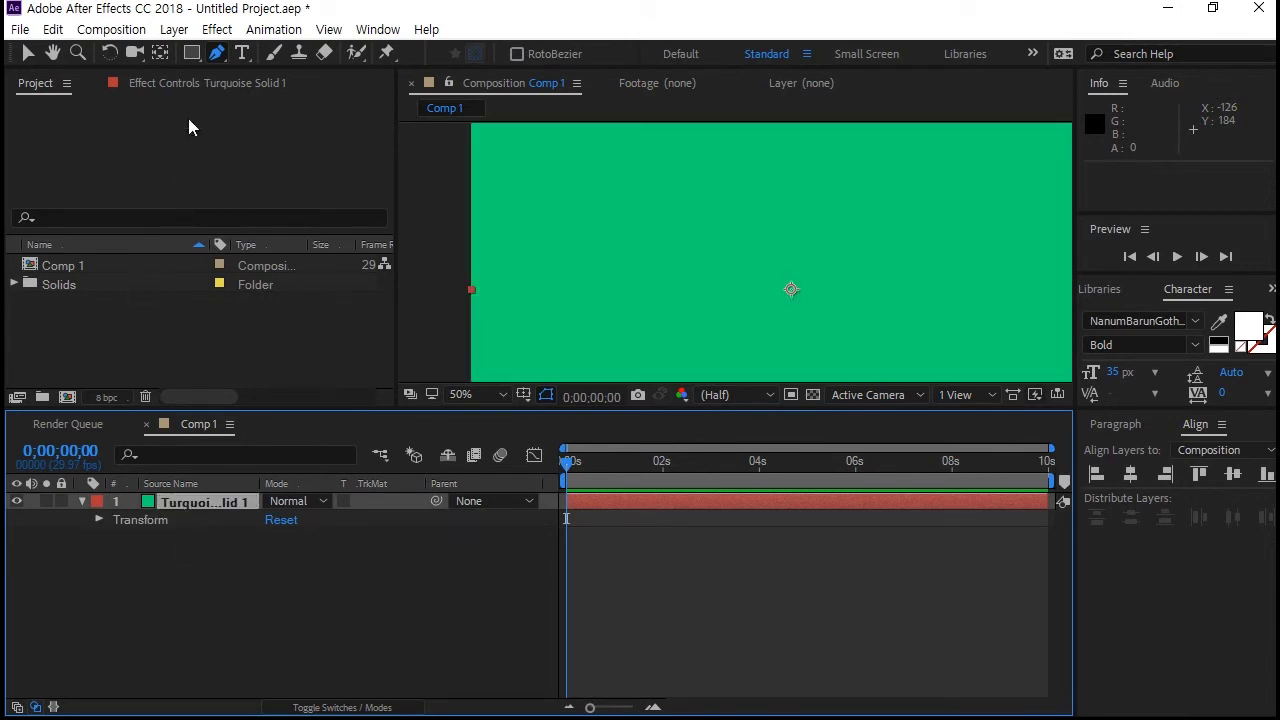
left_click(192, 52)
left_click_drag(628, 190, 766, 320)
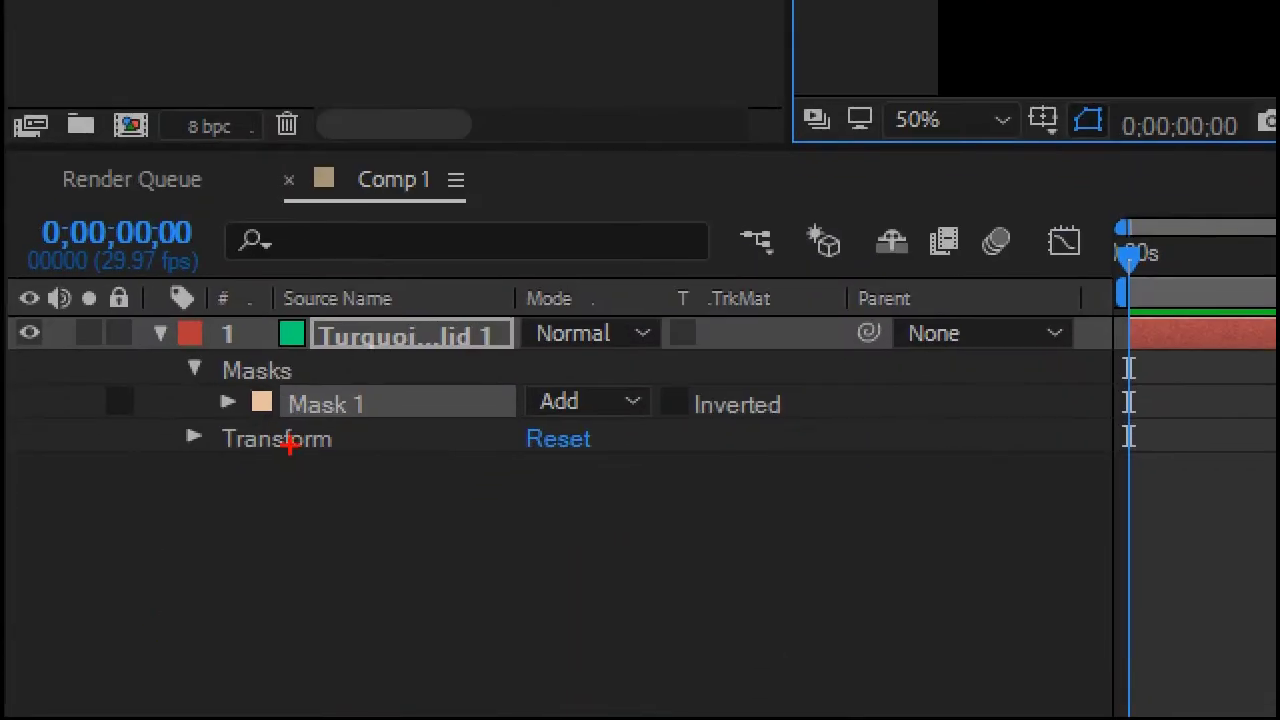
left_click_drag(257, 418, 371, 427)
mouse_move(624, 422)
left_mouse_down()
mouse_move(597, 371)
mouse_move(639, 396)
mouse_move(635, 416)
mouse_move(692, 426)
left_mouse_up()
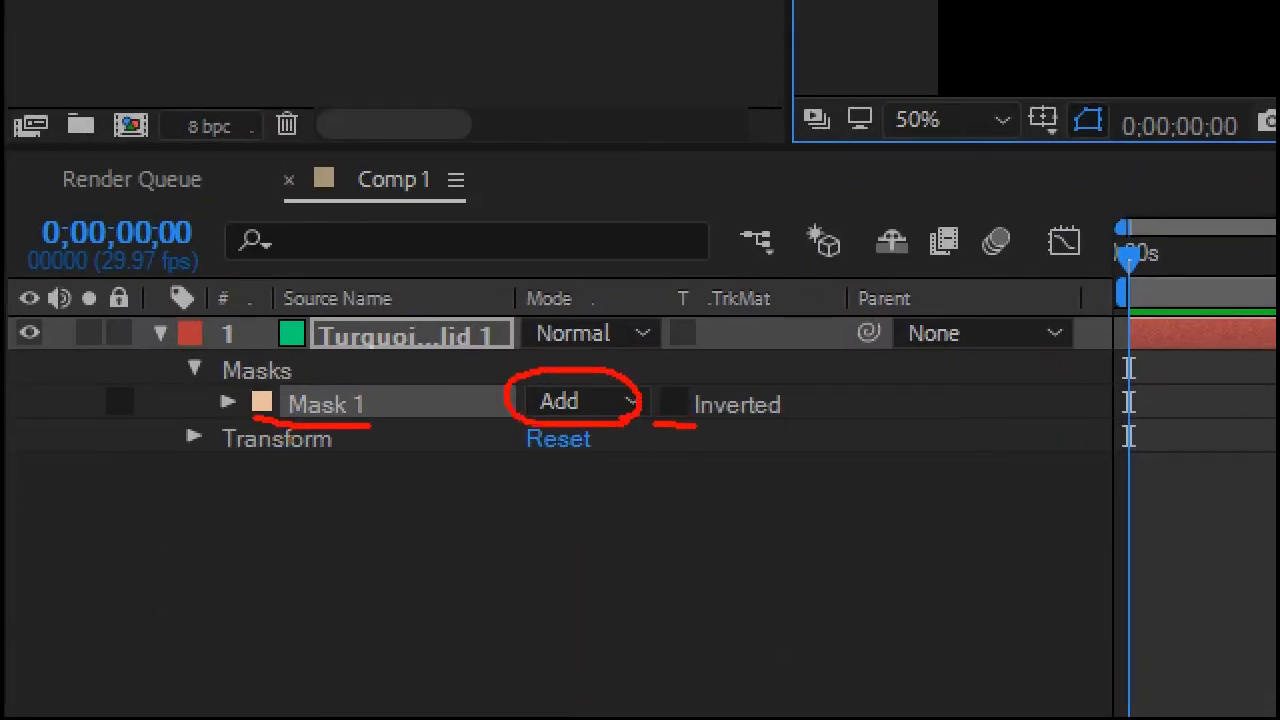
key("Escape")
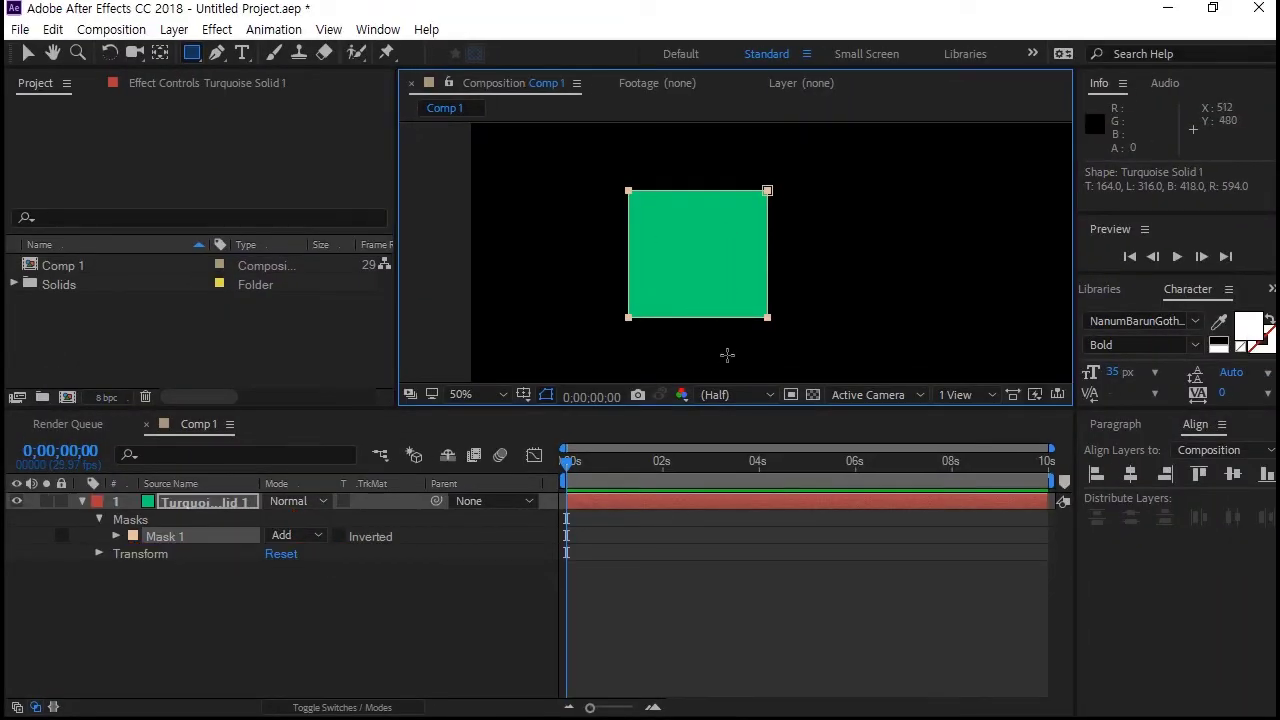
Toggle Mask 1's Inverted option to compare the cut-out and the filled rectangle, leaving it off
left_click(339, 536)
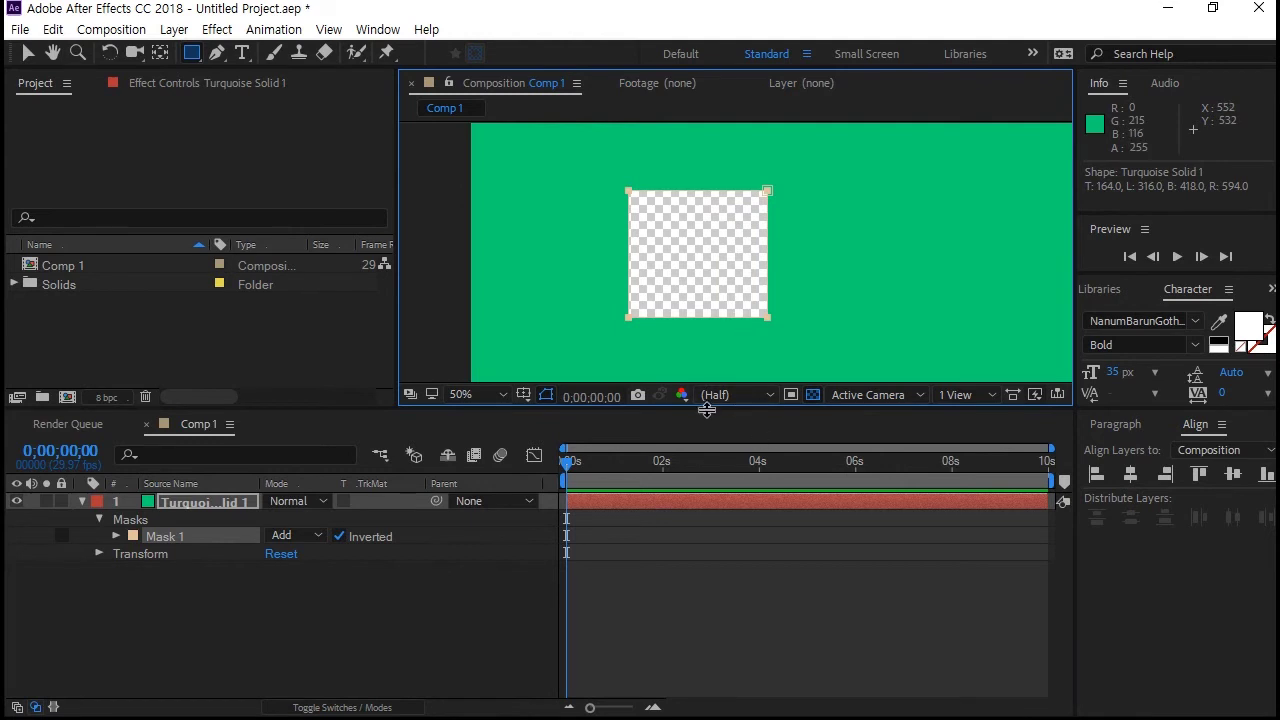
left_click(338, 537)
left_click(338, 537)
left_click(338, 537)
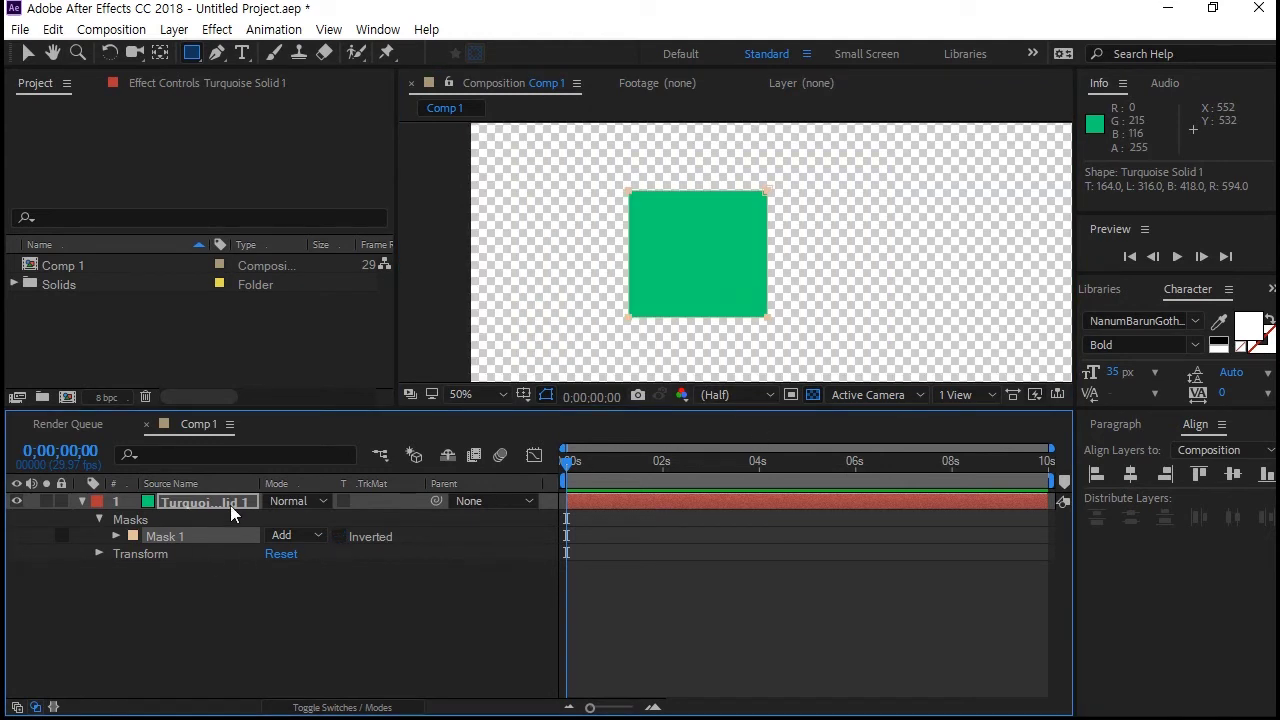
Draw a second rectangular mask overlapping the first one's lower-right area, and undo it
mouse_move(878, 229)
left_mouse_down()
mouse_move(708, 332)
mouse_move(708, 358)
left_mouse_up()
key("ctrl+z")
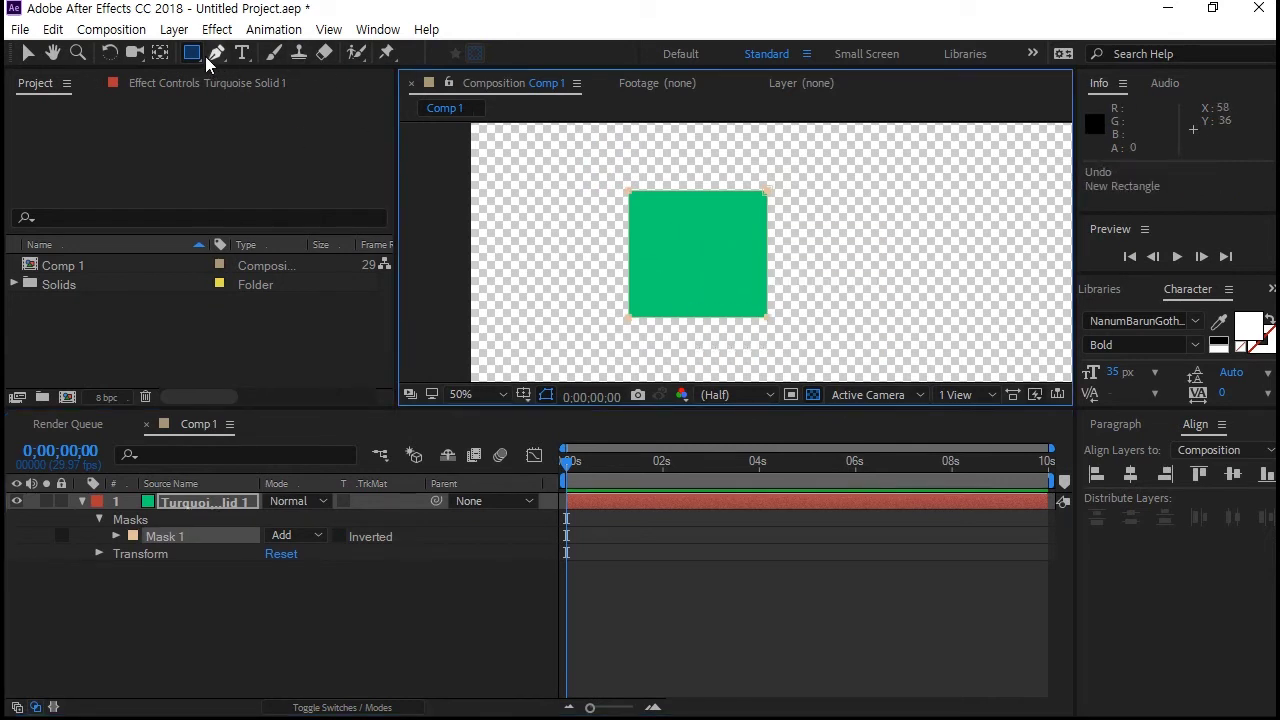
Add an elliptical mask about 388 by 260 pixels overlapping the rectangle's lower-right area, and return to the Selection tool
left_click_drag(192, 53, 235, 97)
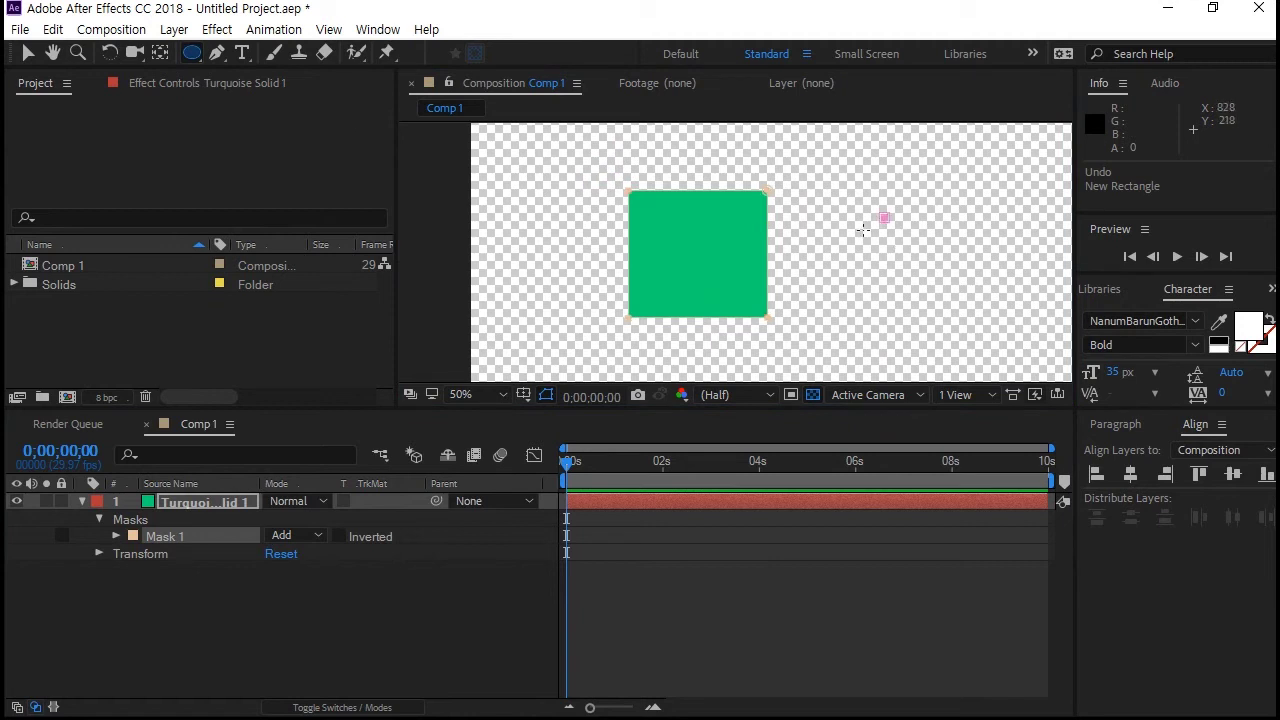
left_click_drag(884, 215, 690, 346)
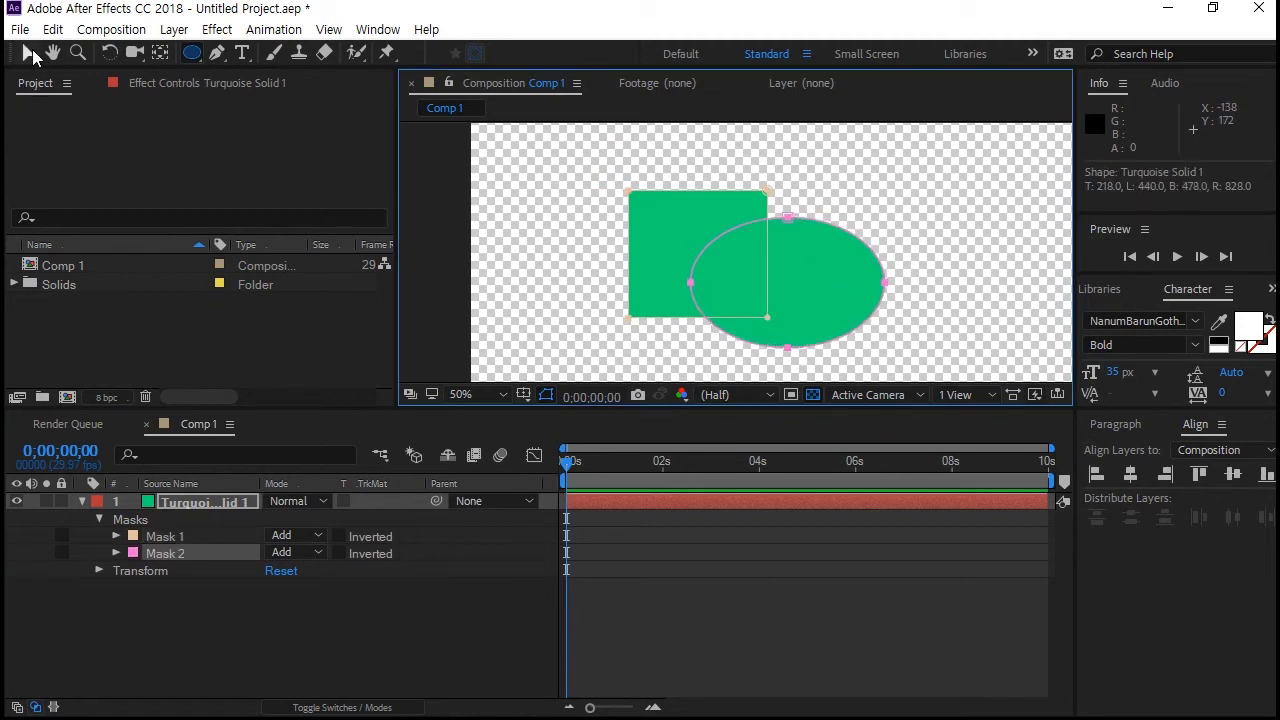
left_click(32, 50)
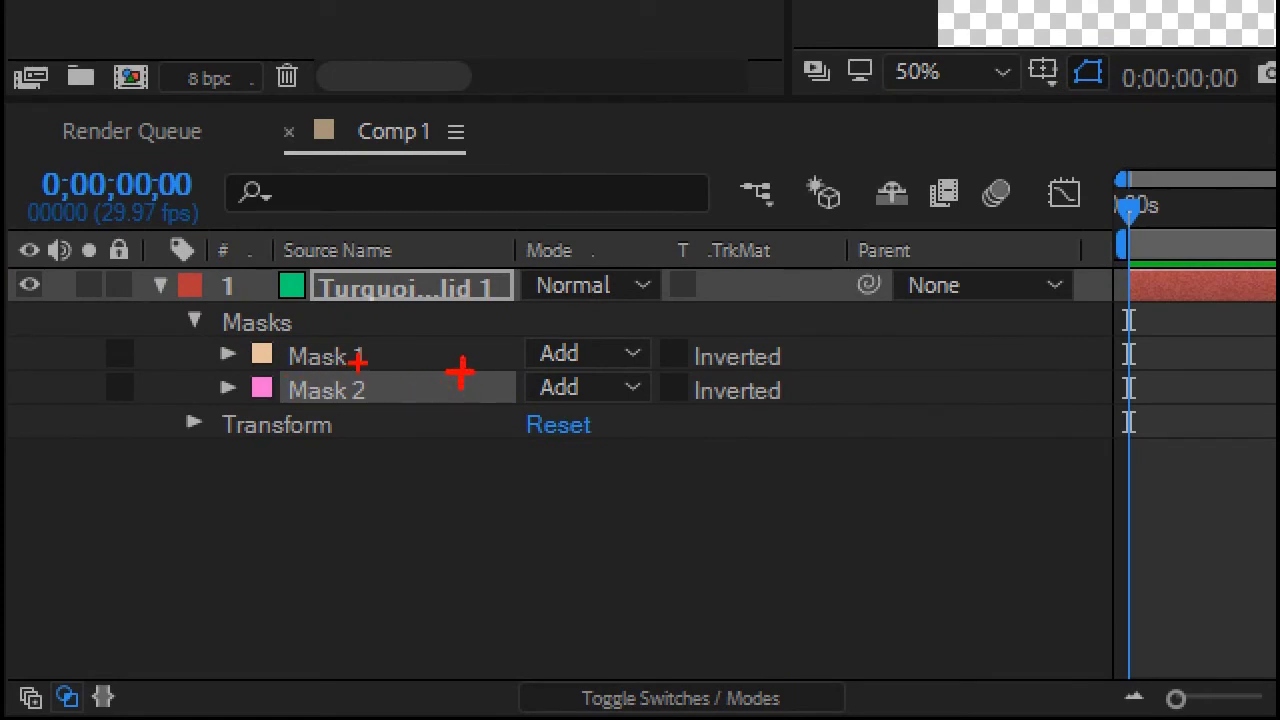
left_click_drag(236, 369, 350, 372)
mouse_move(140, 312)
left_mouse_down()
mouse_move(168, 445)
mouse_move(567, 462)
left_mouse_up()
mouse_move(836, 310)
left_mouse_down()
mouse_move(839, 378)
mouse_move(828, 435)
mouse_move(866, 424)
left_mouse_up()
mouse_move(371, 357)
left_mouse_down()
mouse_move(362, 317)
mouse_move(372, 362)
left_mouse_up()
left_click_drag(176, 380, 208, 380)
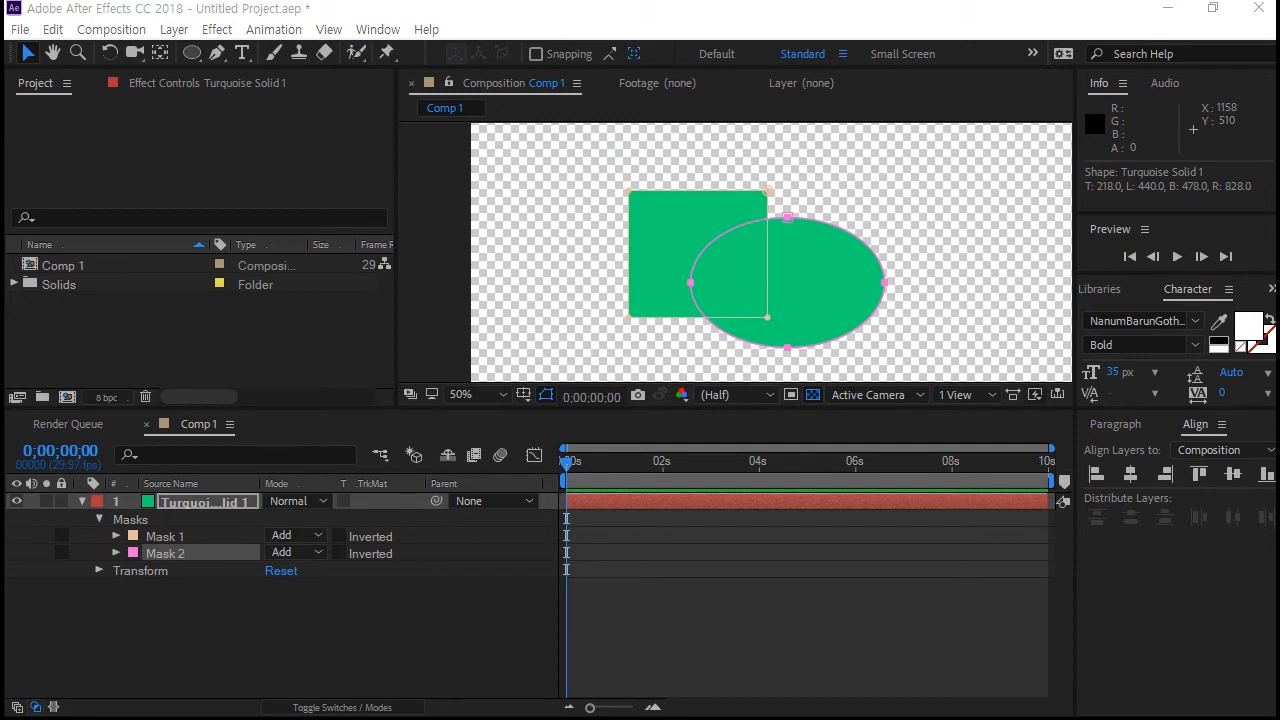
Select Mask 1 and Mask 2 in turn to compare the rectangle and ellipse in Add mode
left_click(177, 540)
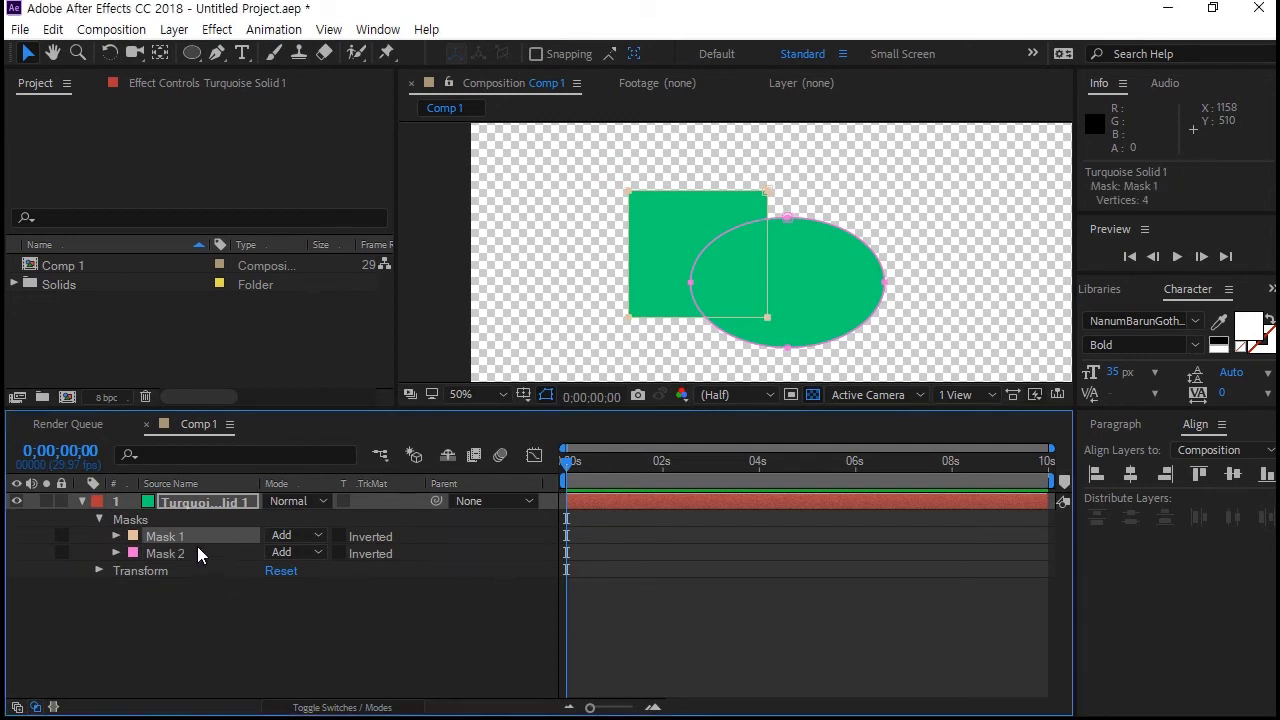
left_click(197, 548)
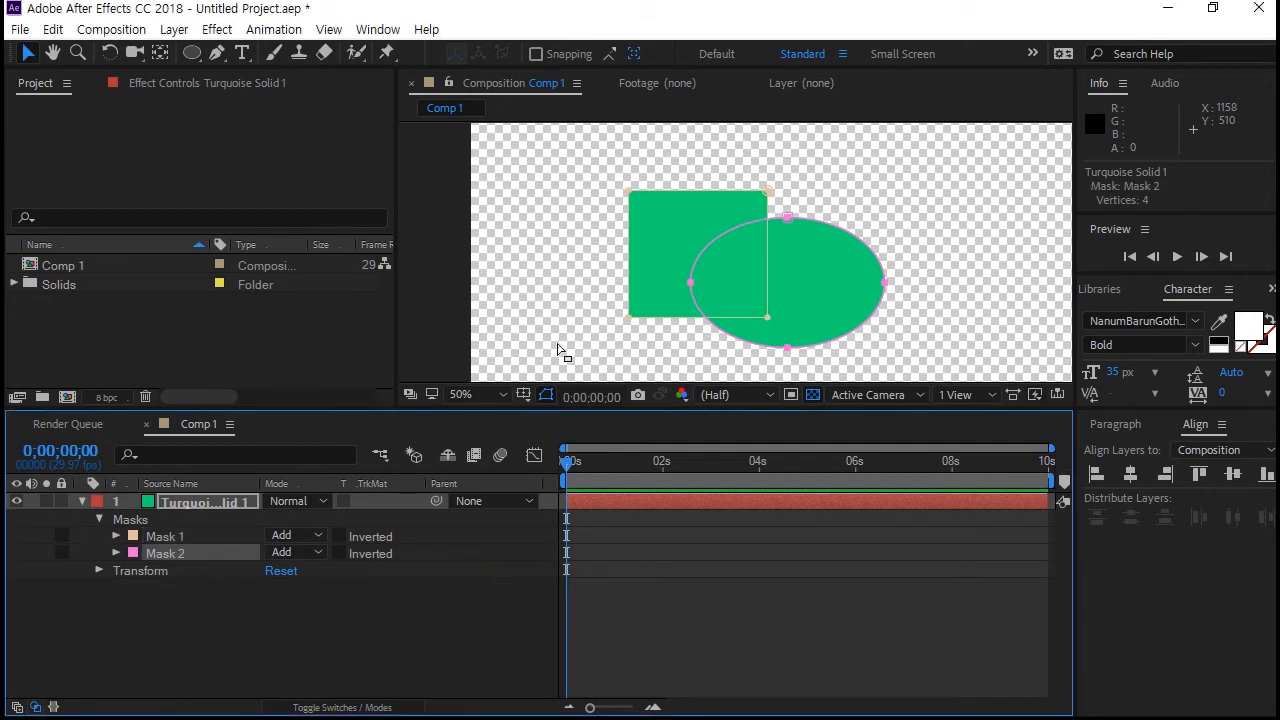
left_click_drag(632, 196, 772, 325)
mouse_move(800, 216)
left_mouse_down()
mouse_move(710, 245)
mouse_move(706, 322)
mouse_move(814, 352)
mouse_move(891, 283)
mouse_move(796, 234)
mouse_move(711, 276)
mouse_move(710, 322)
left_mouse_up()
left_click_drag(835, 268, 730, 320)
left_click_drag(832, 290, 762, 348)
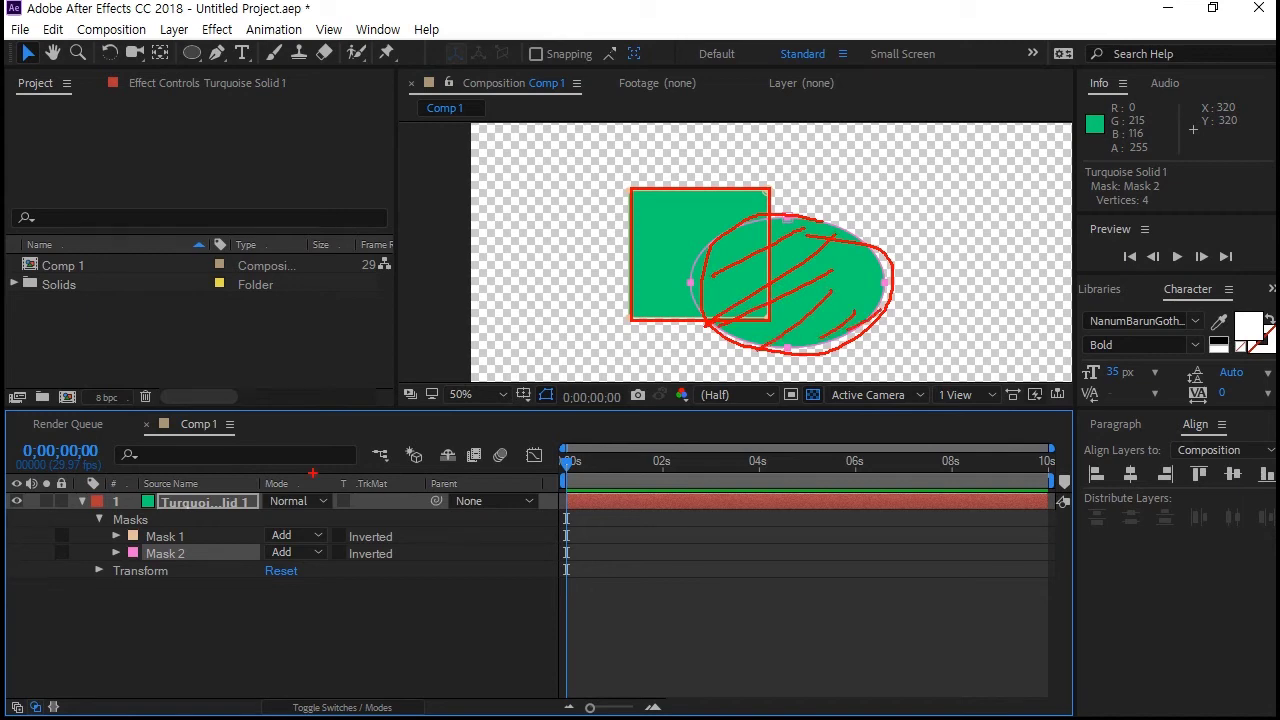
key("Escape")
Set Mask 2's mode to Subtract to cut the ellipse out of the rectangle
left_click(272, 552)
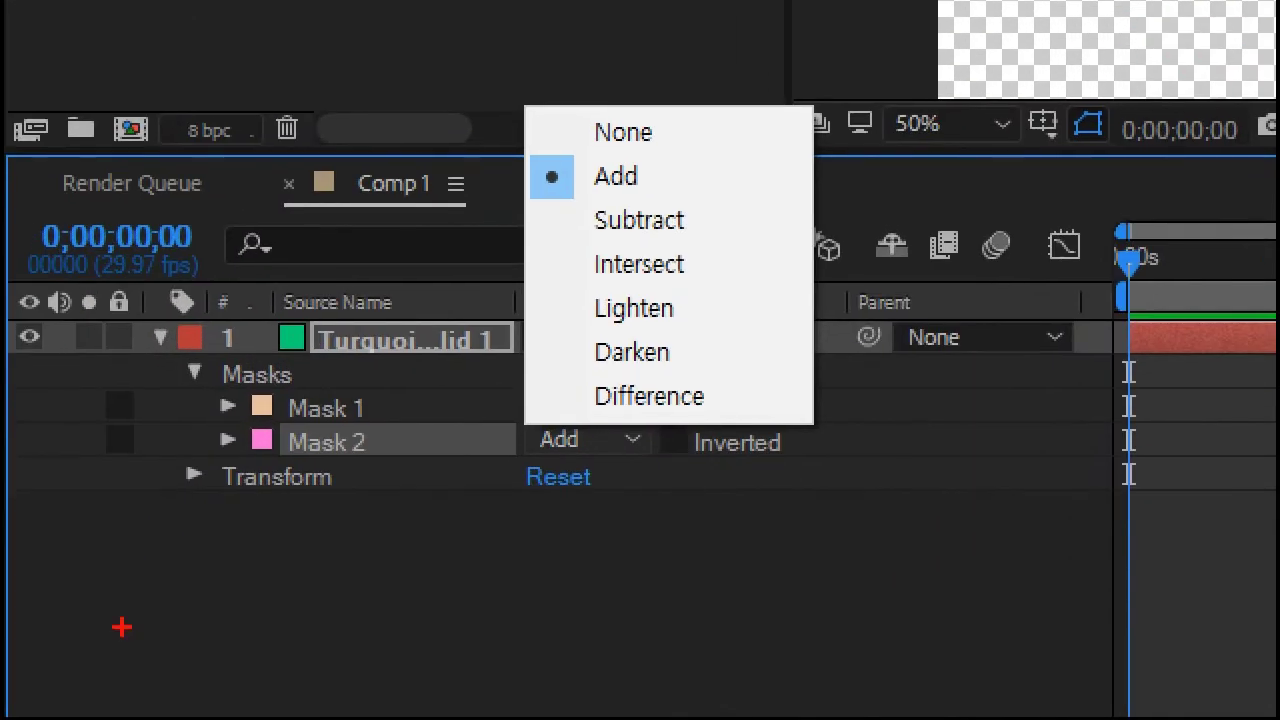
left_click_drag(545, 190, 805, 251)
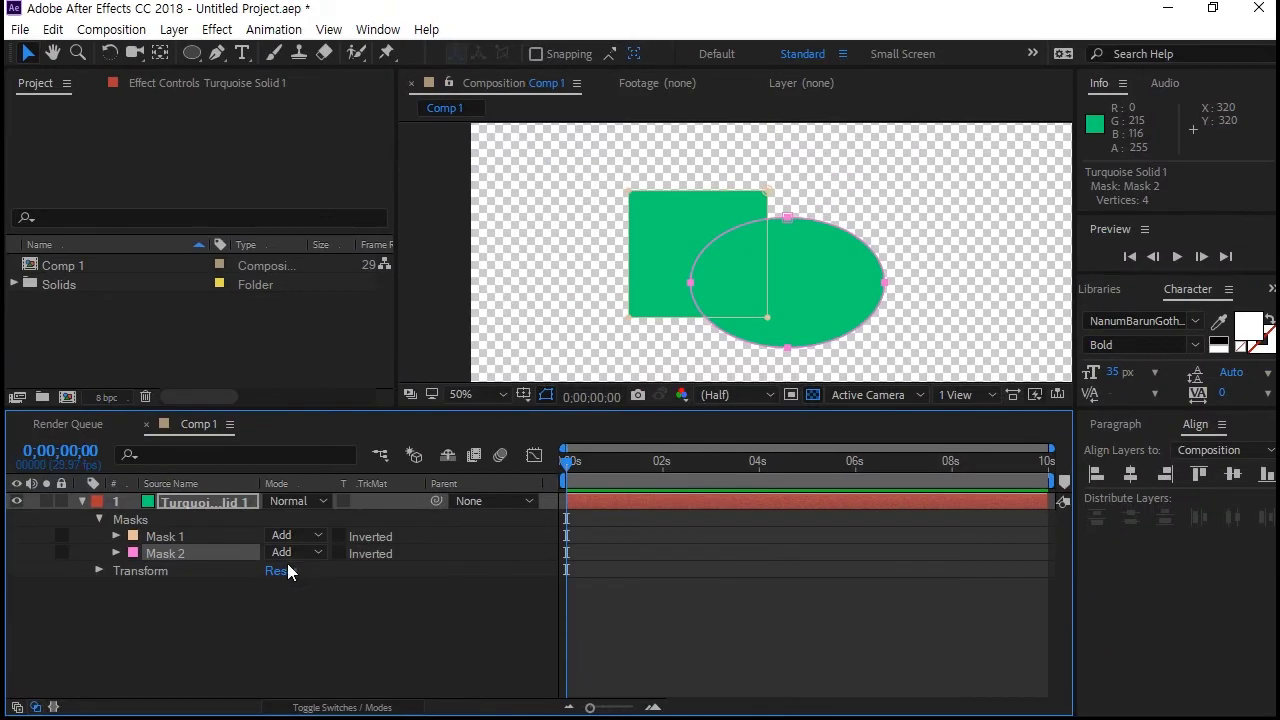
left_click(580, 440)
left_click(348, 448)
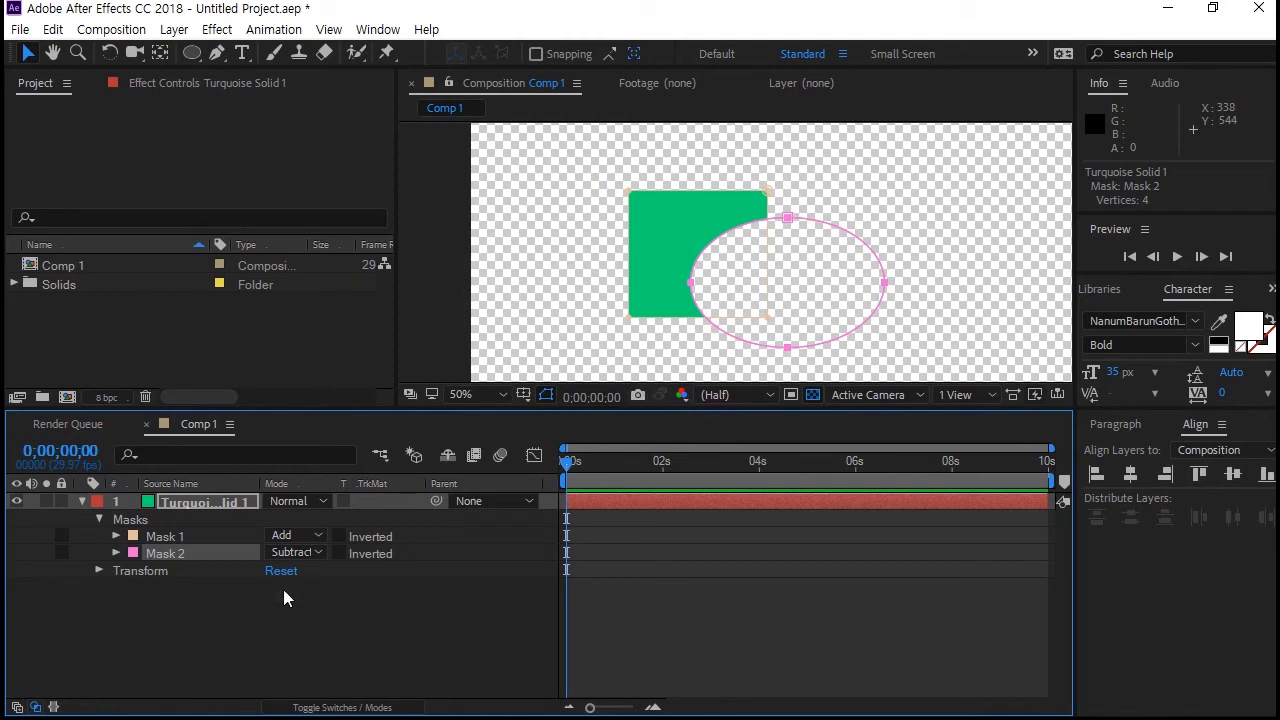
Set Mask 2's mode to Intersect to keep only the area shared by both masks
left_click(299, 553)
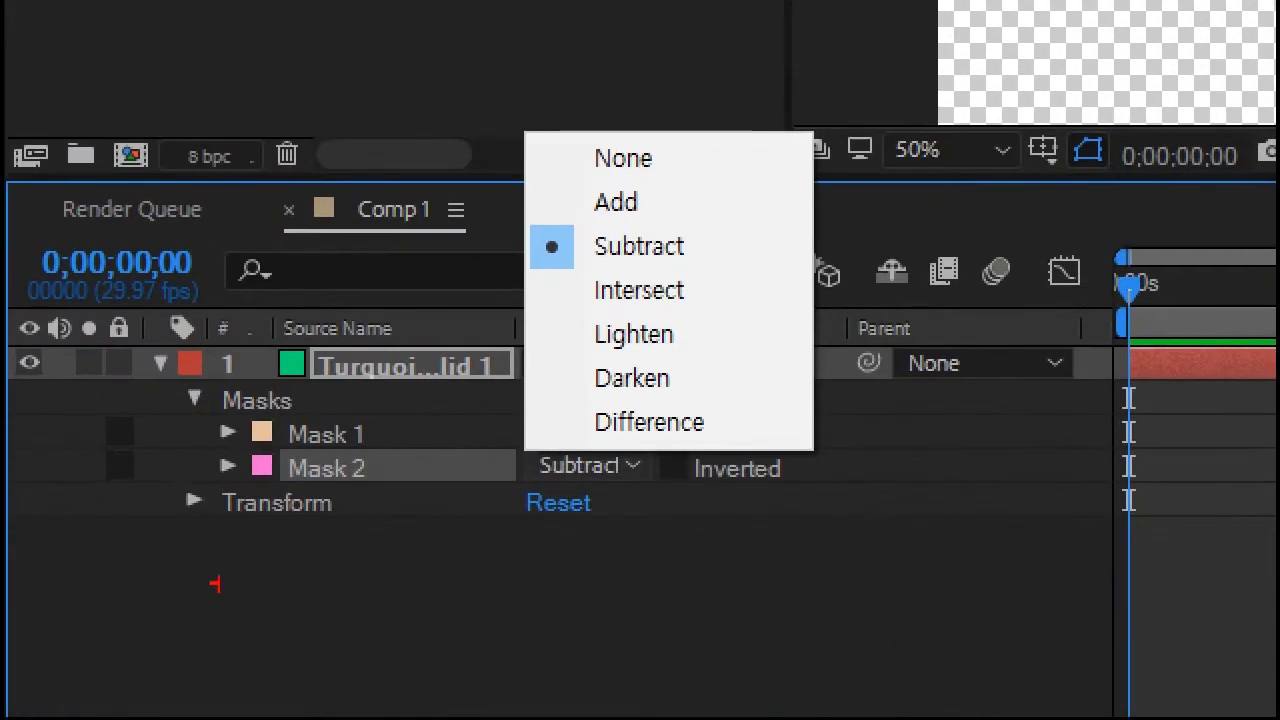
left_click_drag(533, 316, 696, 318)
mouse_move(600, 325)
left_mouse_down()
mouse_move(607, 268)
mouse_move(694, 297)
mouse_move(690, 336)
left_mouse_up()
left_click(588, 466)
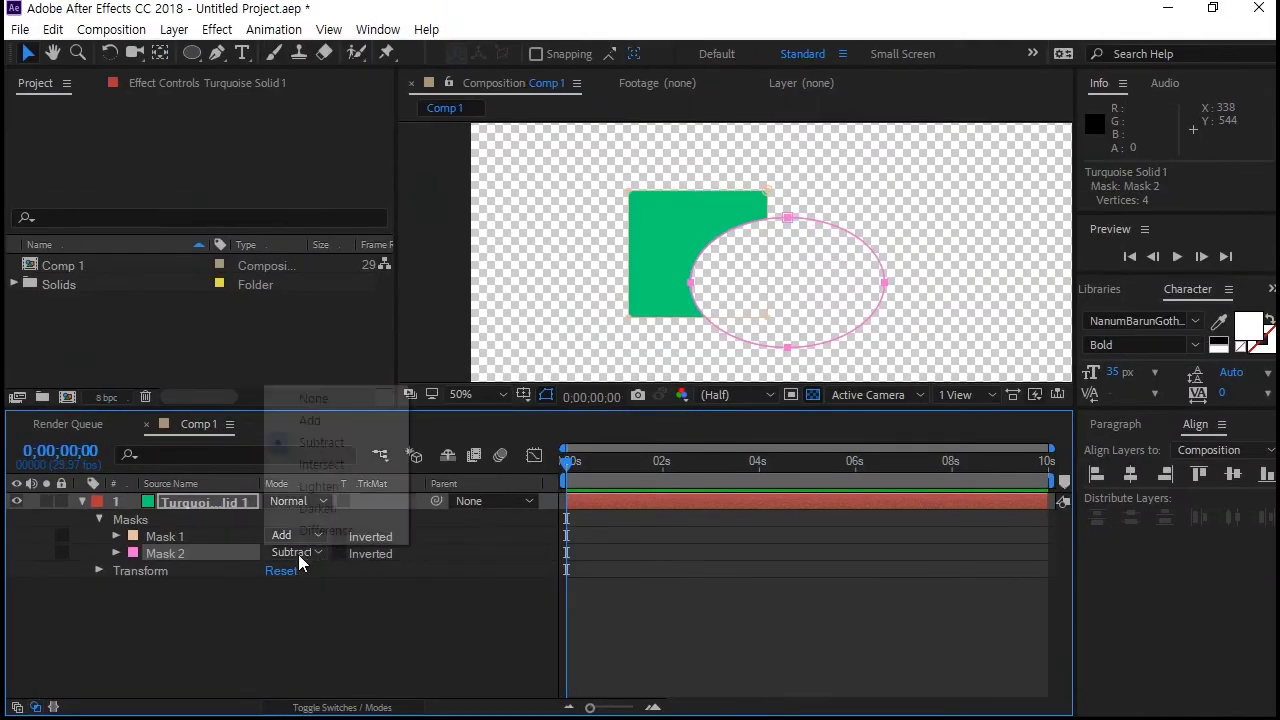
left_click(350, 463)
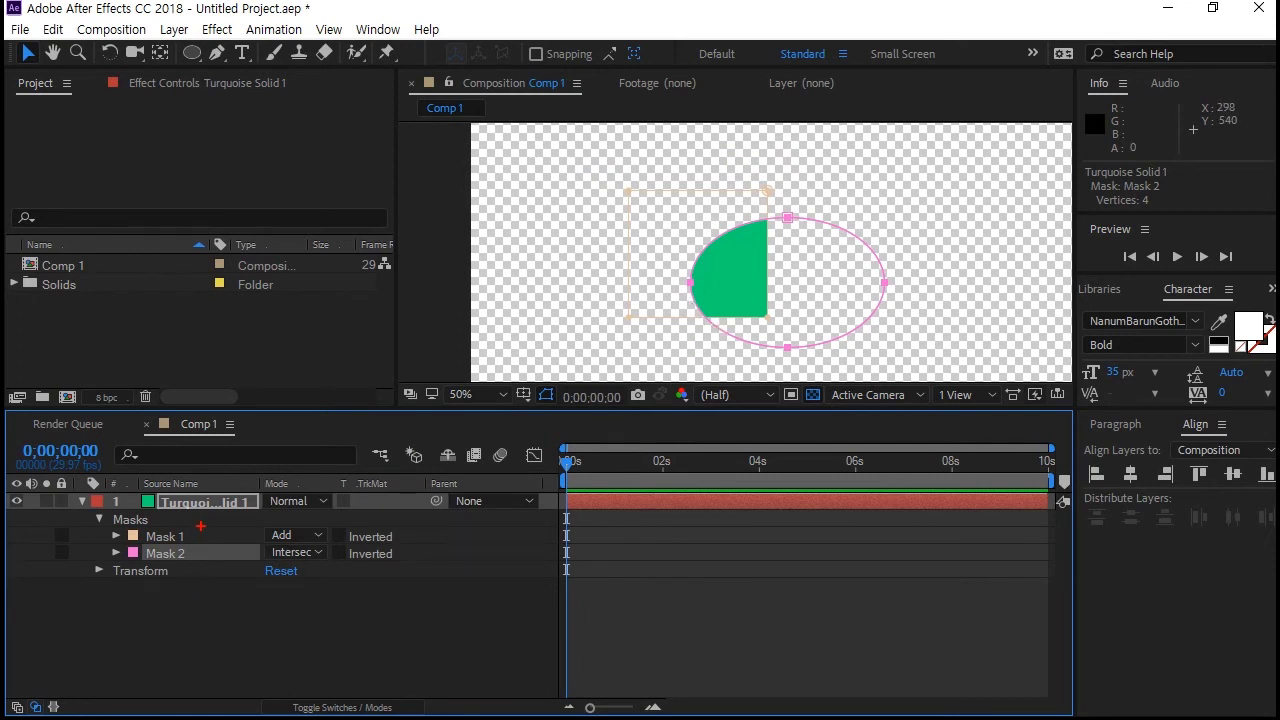
Set Mask 2's mode to Difference to remove only the overlap of the two masks
mouse_move(218, 553)
left_mouse_down()
mouse_move(257, 572)
mouse_move(206, 581)
mouse_move(205, 556)
mouse_move(240, 595)
left_mouse_up()
mouse_move(444, 506)
left_mouse_down()
mouse_move(428, 628)
mouse_move(512, 576)
left_mouse_up()
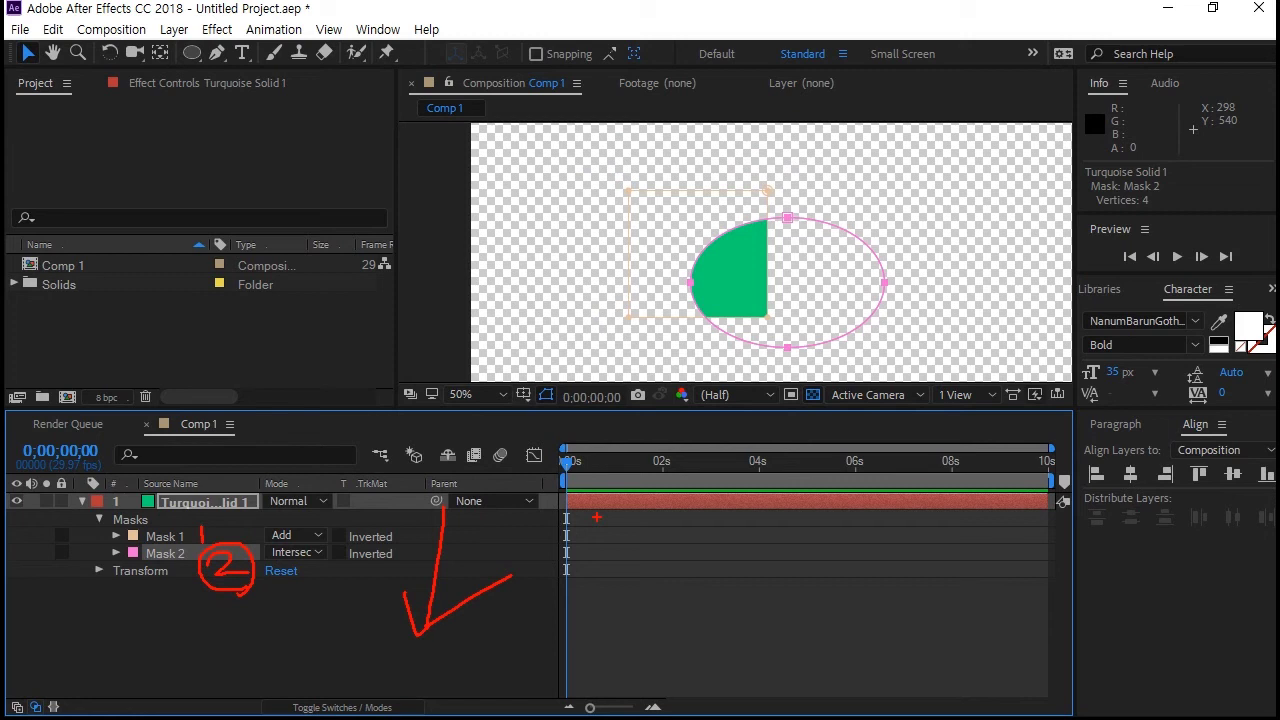
key("Escape")
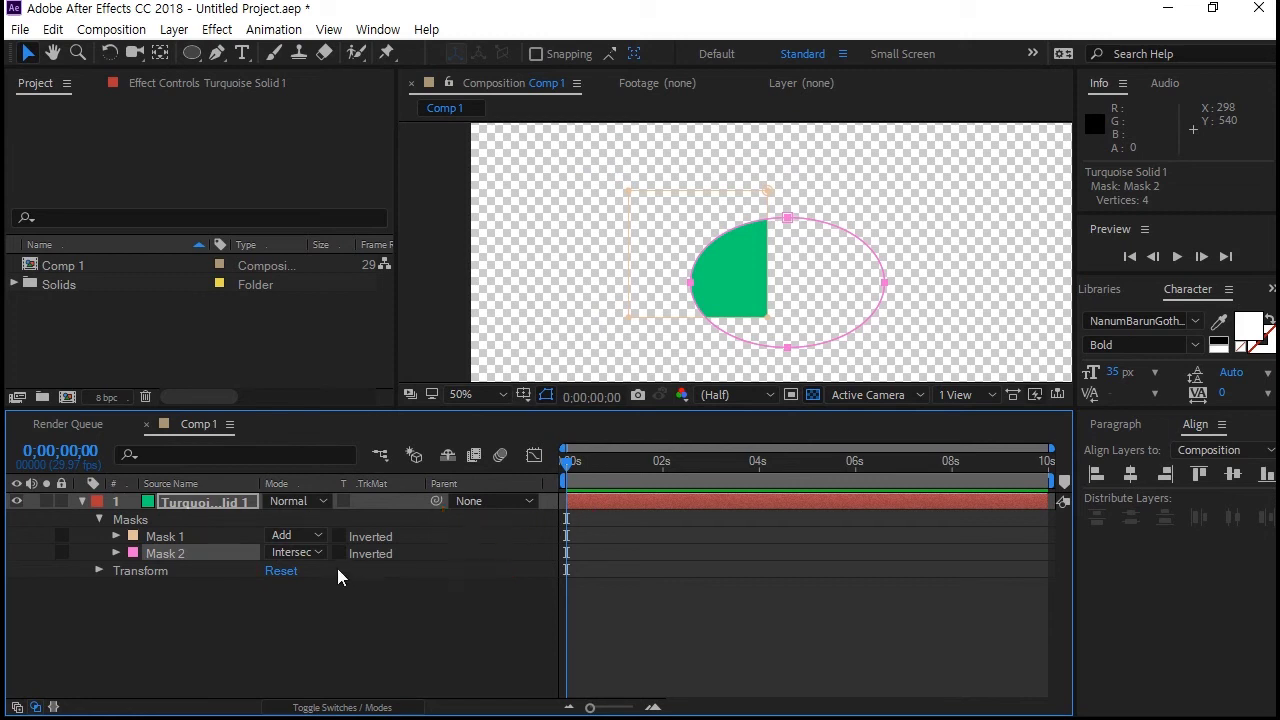
left_click(315, 555)
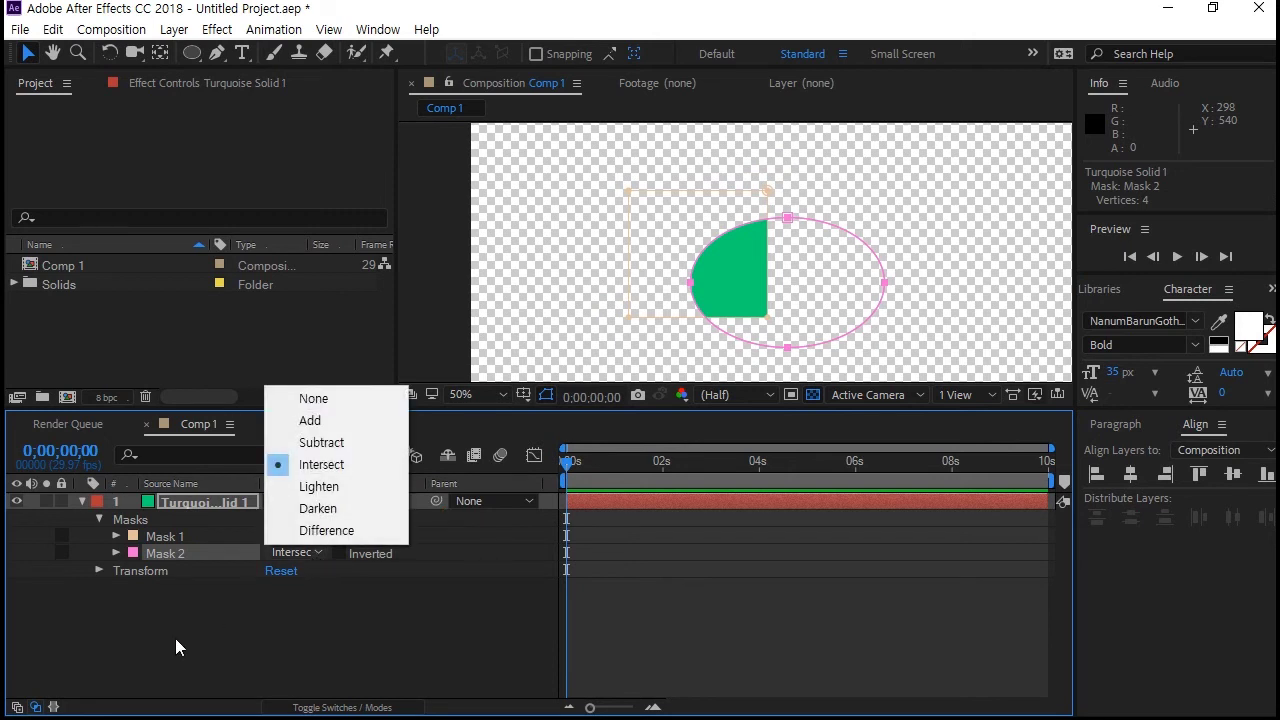
left_click(317, 532)
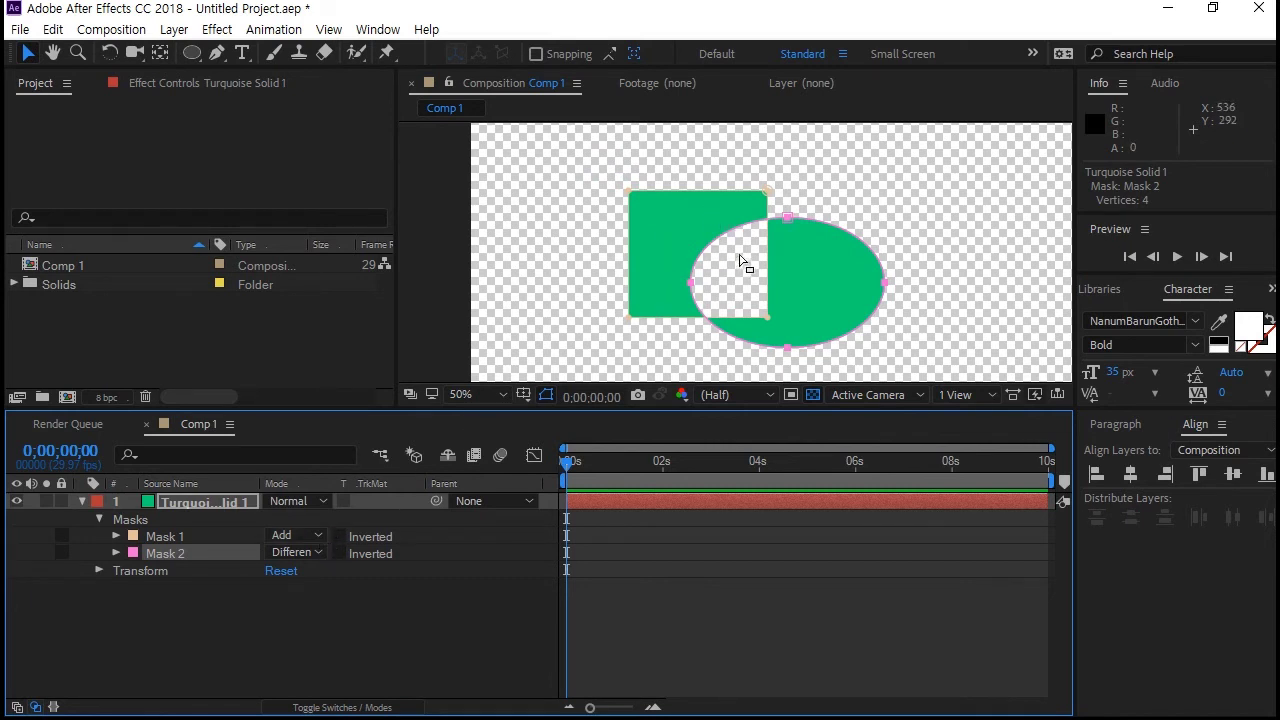
Set Mask 2's mode to Lighten
mouse_move(749, 240)
left_mouse_down()
mouse_move(705, 286)
mouse_move(724, 282)
left_mouse_up()
mouse_move(824, 265)
left_mouse_down()
mouse_move(830, 285)
mouse_move(848, 246)
left_mouse_up()
mouse_move(674, 212)
left_mouse_down()
mouse_move(682, 234)
mouse_move(709, 199)
left_mouse_up()
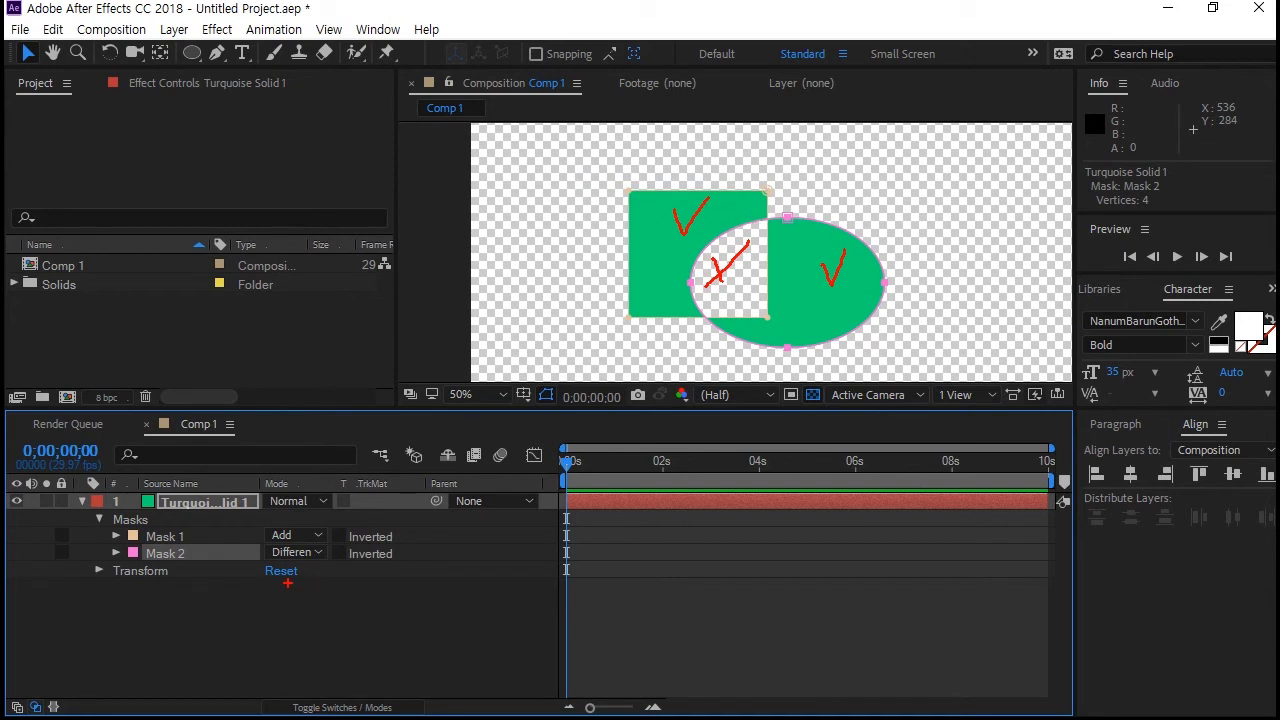
key("Escape")
left_click(272, 554)
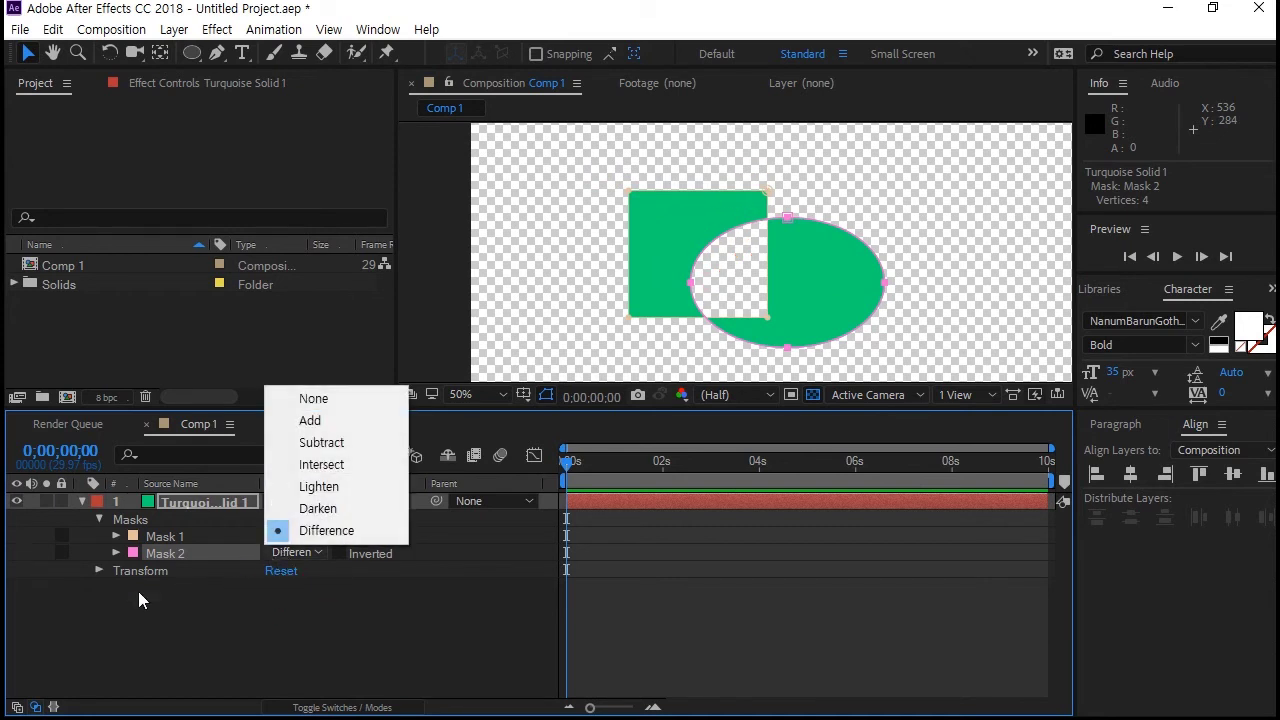
left_click(337, 491)
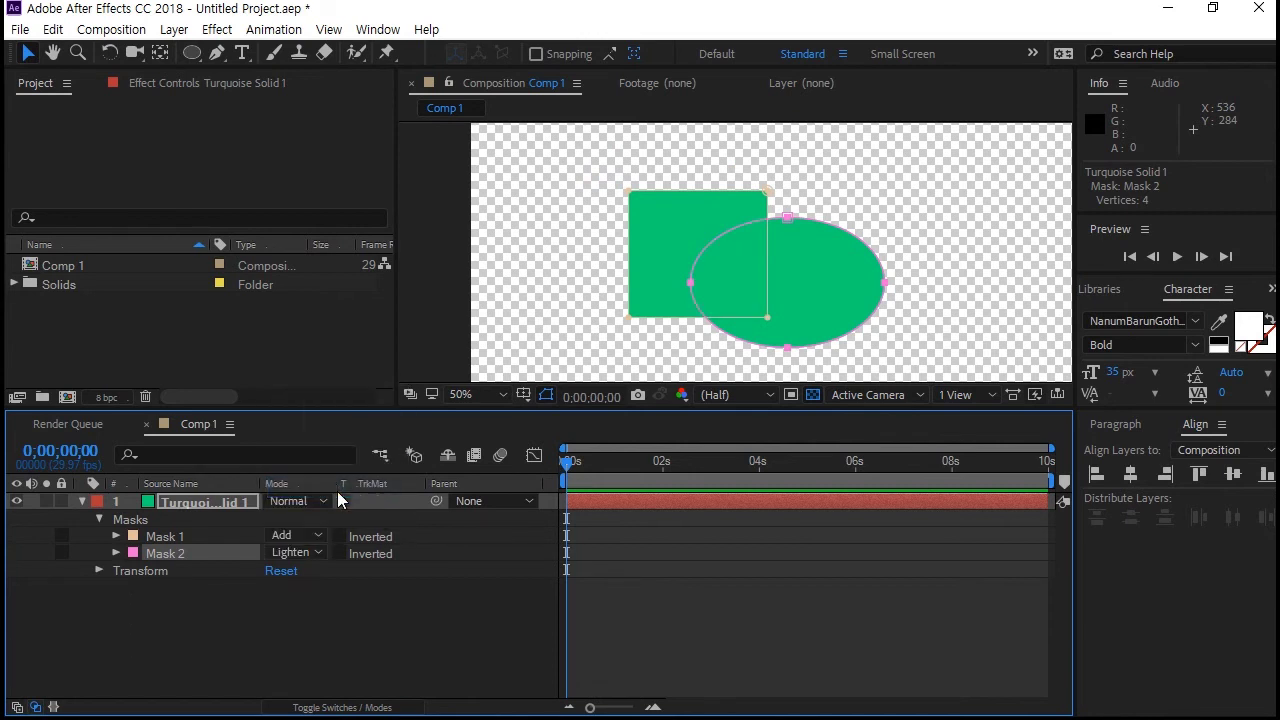
Expand both masks' properties, reduce Mask 1's opacity and set Mask 2's opacity to 53%, leaving the layer deselected
left_click(116, 536)
left_click(113, 622)
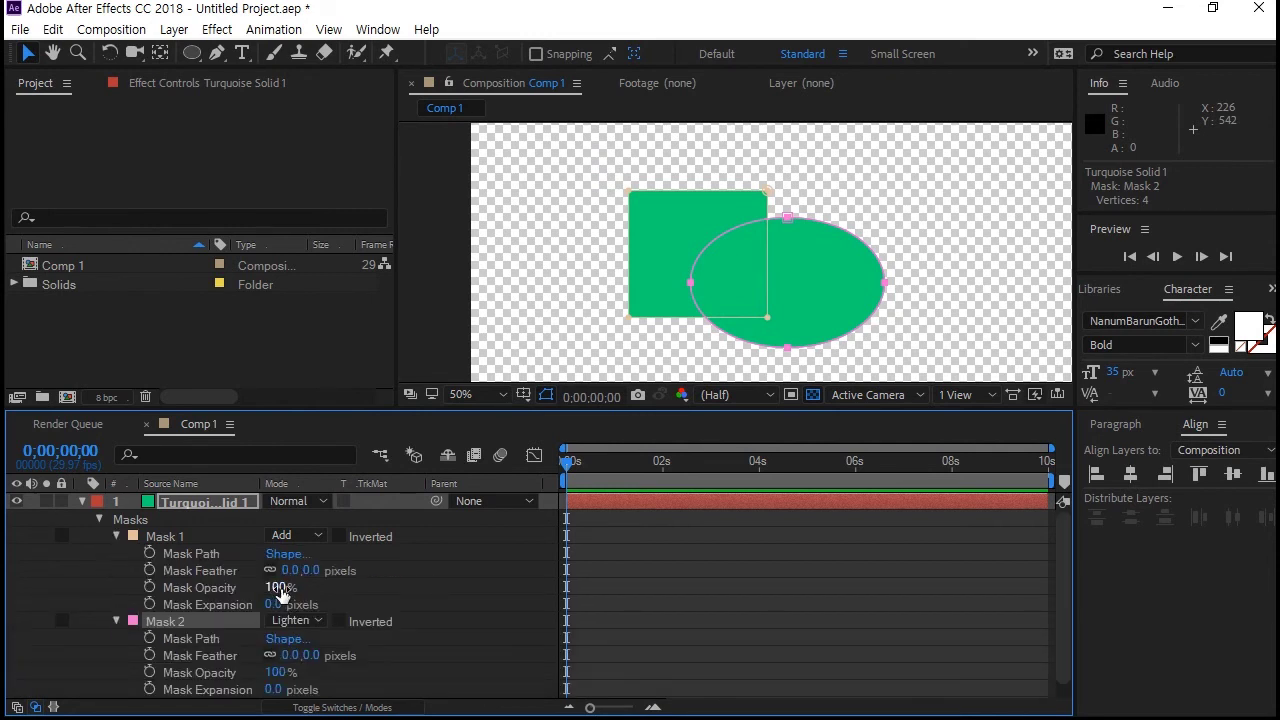
left_click_drag(276, 587, 226, 588)
left_click_drag(265, 676, 218, 676)
left_click(435, 621)
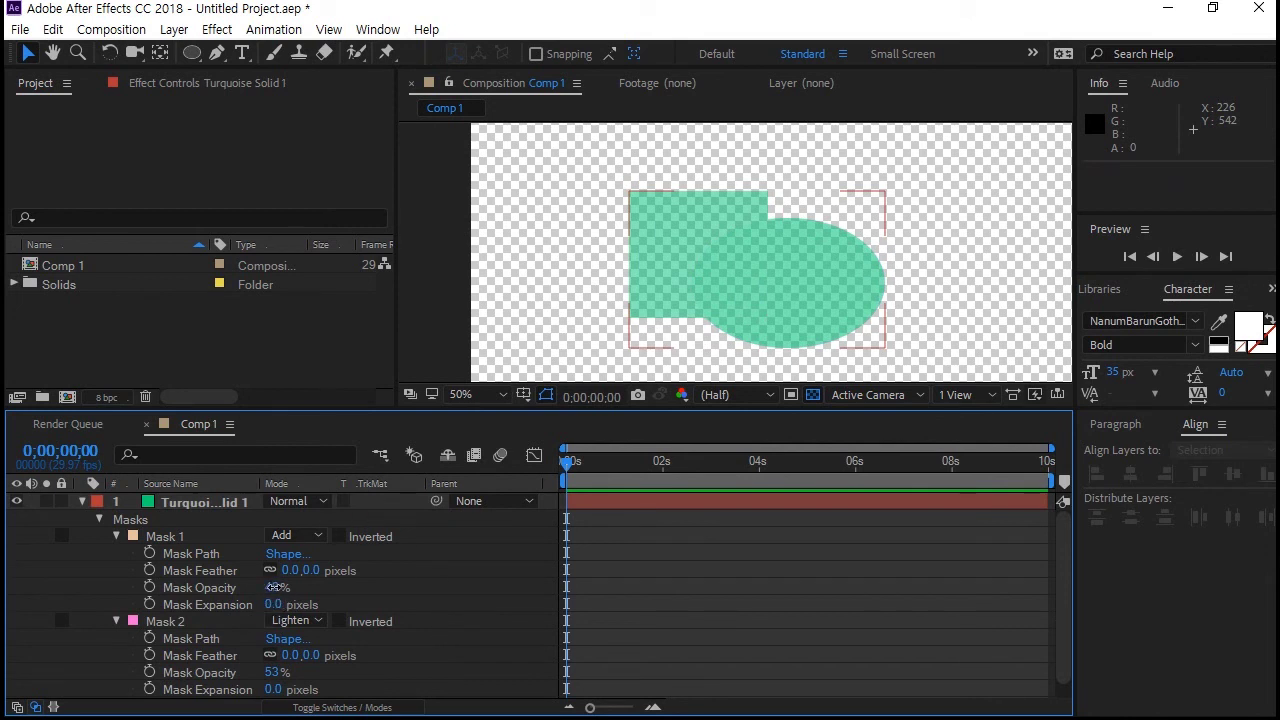
Set Mask 1's opacity to 100% and examine the overlap with the semi-transparent ellipse in Lighten mode
left_click_drag(272, 587, 330, 588)
left_click(476, 608)
left_click(686, 300)
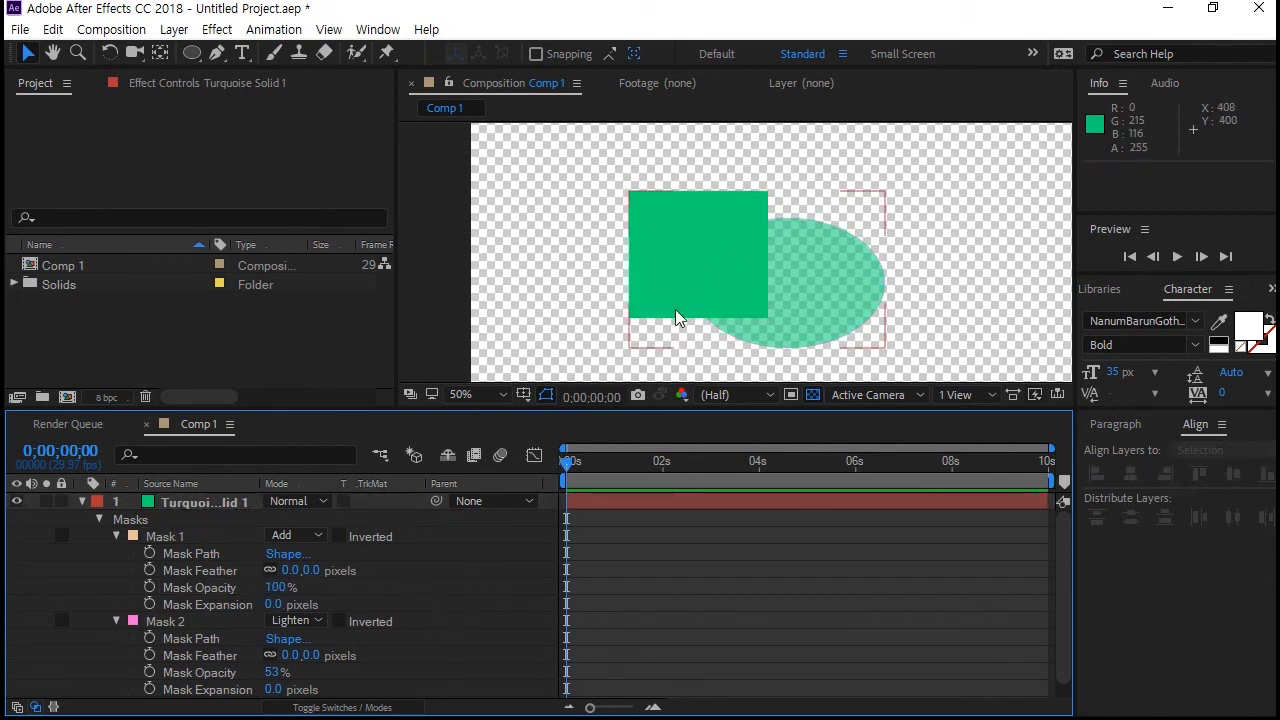
mouse_move(757, 226)
left_mouse_down()
mouse_move(691, 308)
mouse_move(746, 308)
mouse_move(756, 224)
left_mouse_up()
left_click_drag(702, 242, 722, 268)
mouse_move(720, 244)
left_mouse_down()
mouse_move(704, 262)
mouse_move(722, 244)
left_mouse_up()
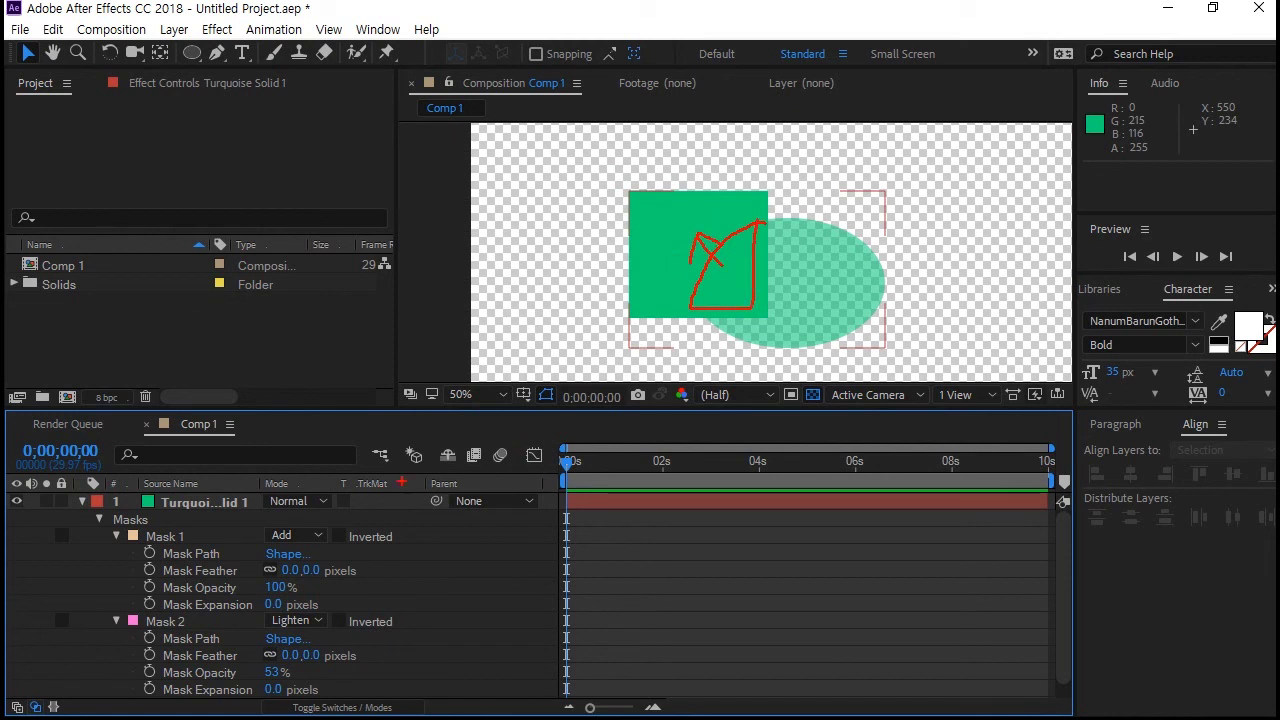
key("Escape")
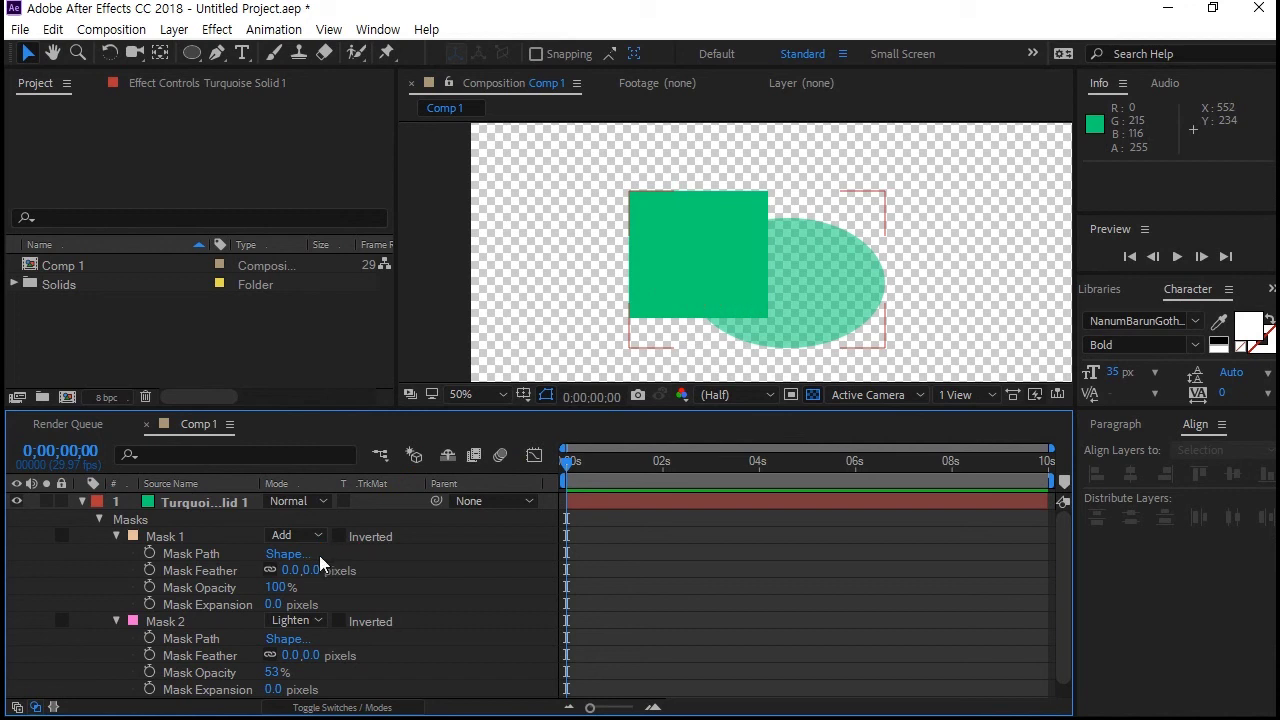
Set Mask 1's opacity to 54% and Mask 2's opacity to 100%, leaving the layer deselected
left_click_drag(283, 590, 250, 590)
left_click_drag(272, 674, 460, 640)
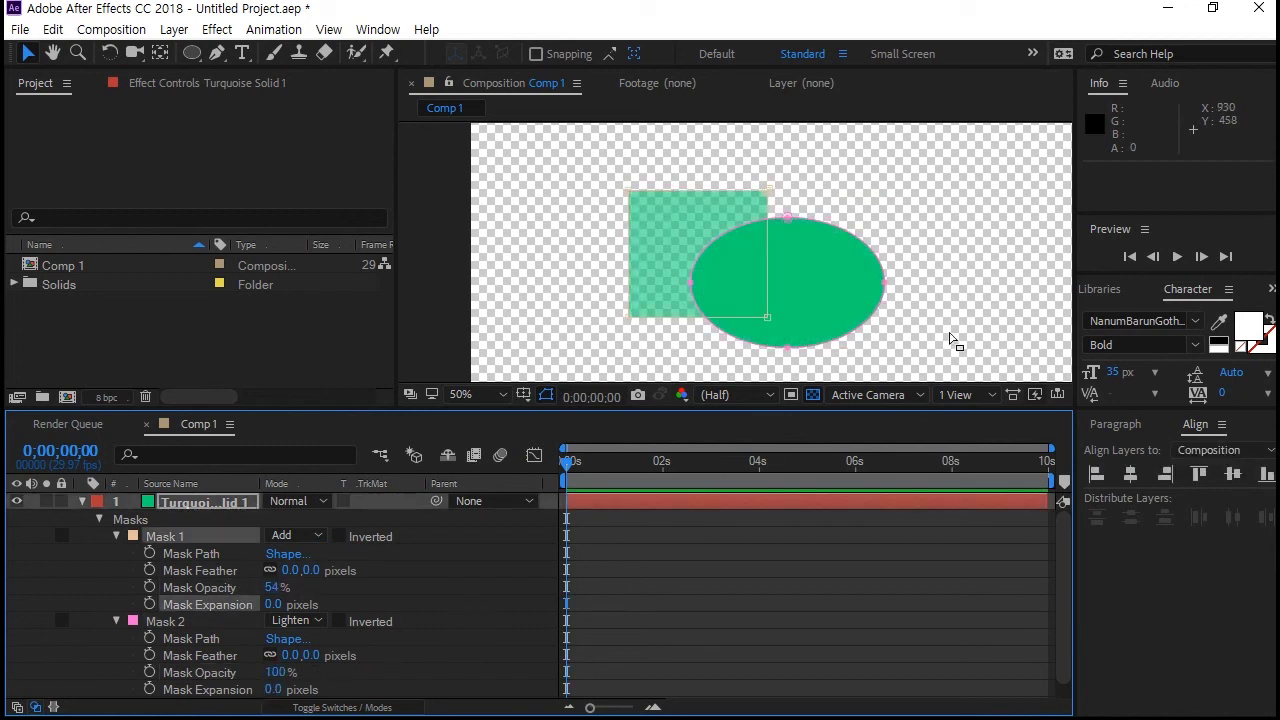
left_click(858, 586)
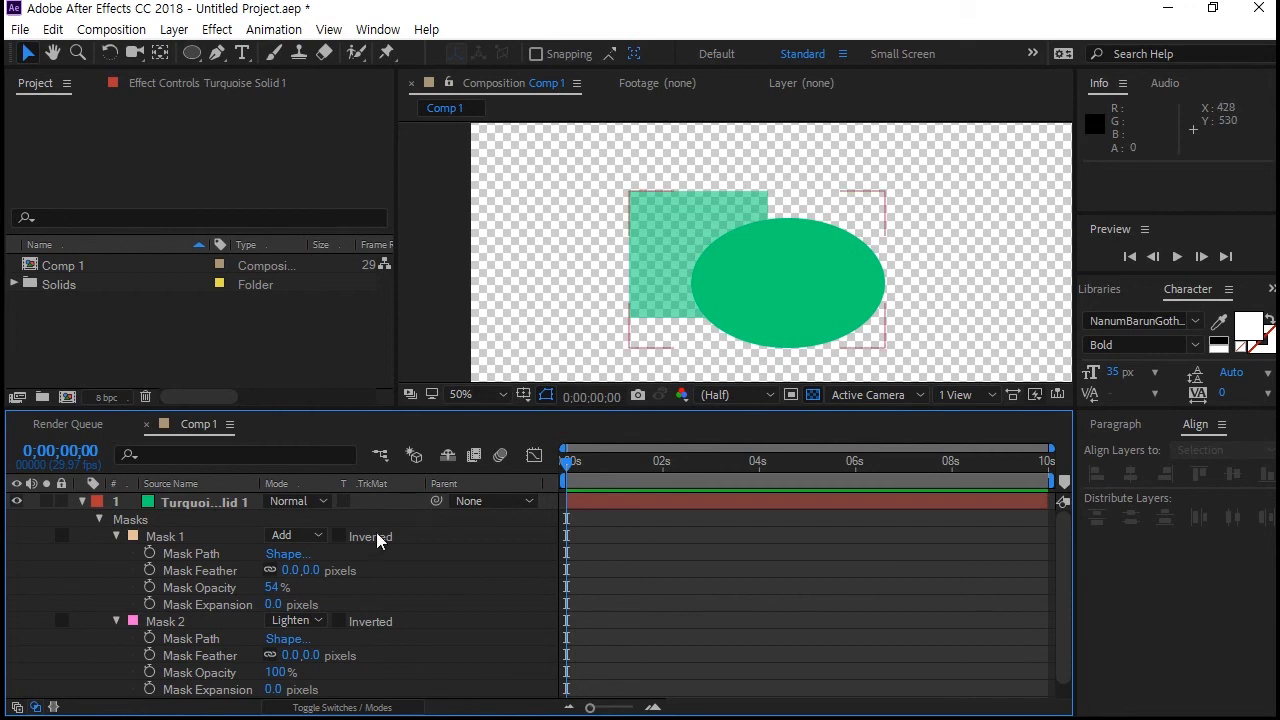
Set Mask 2's mode to Darken and compare the two masks' opacity values
left_click(314, 620)
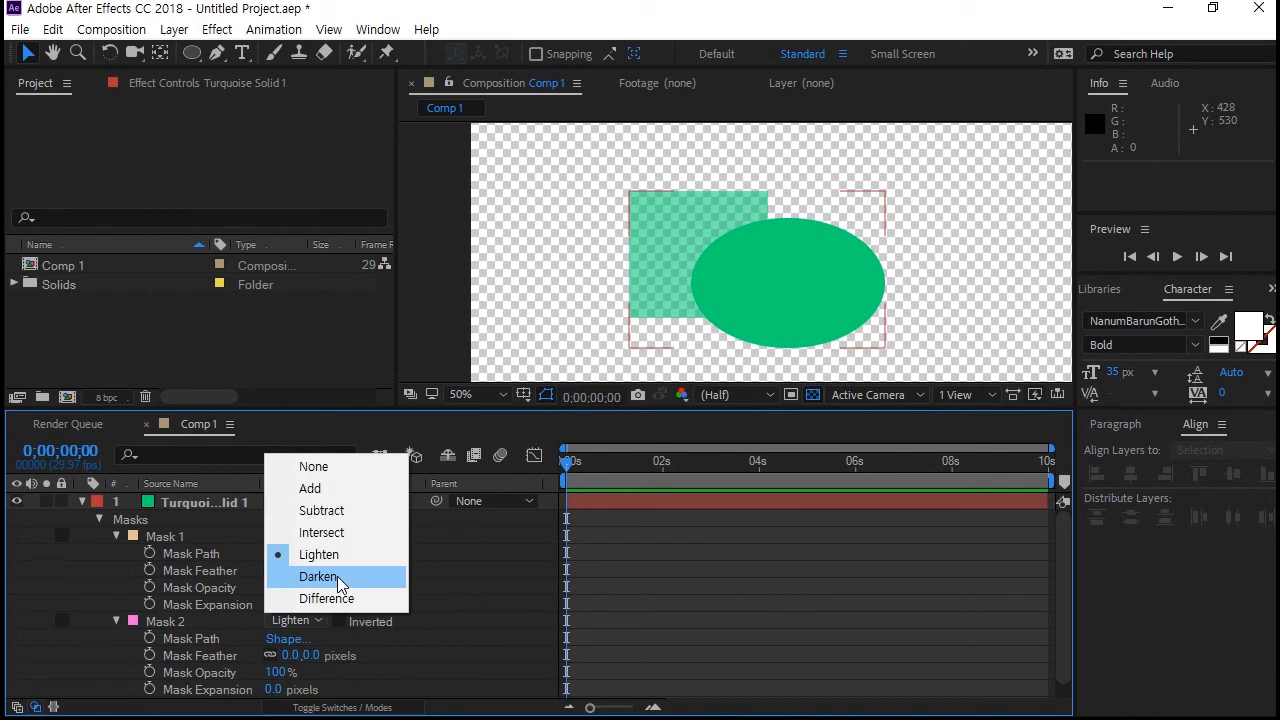
left_click(338, 578)
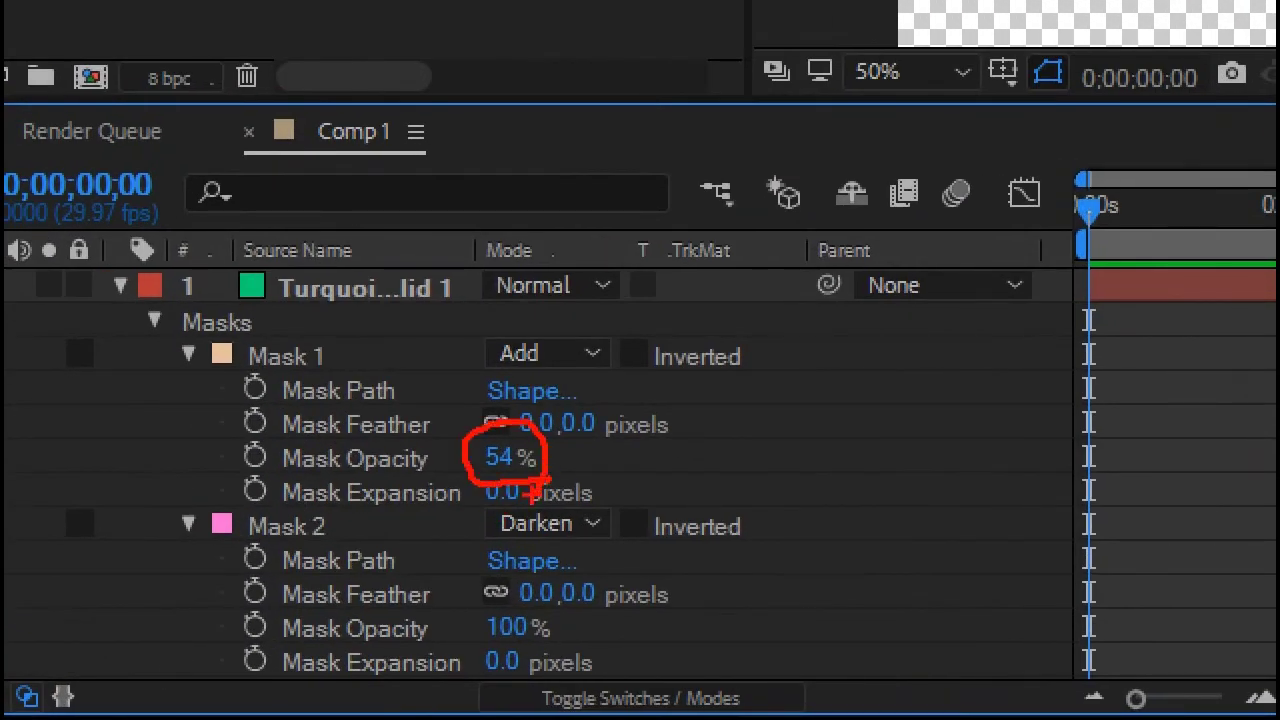
left_click_drag(506, 659, 524, 662)
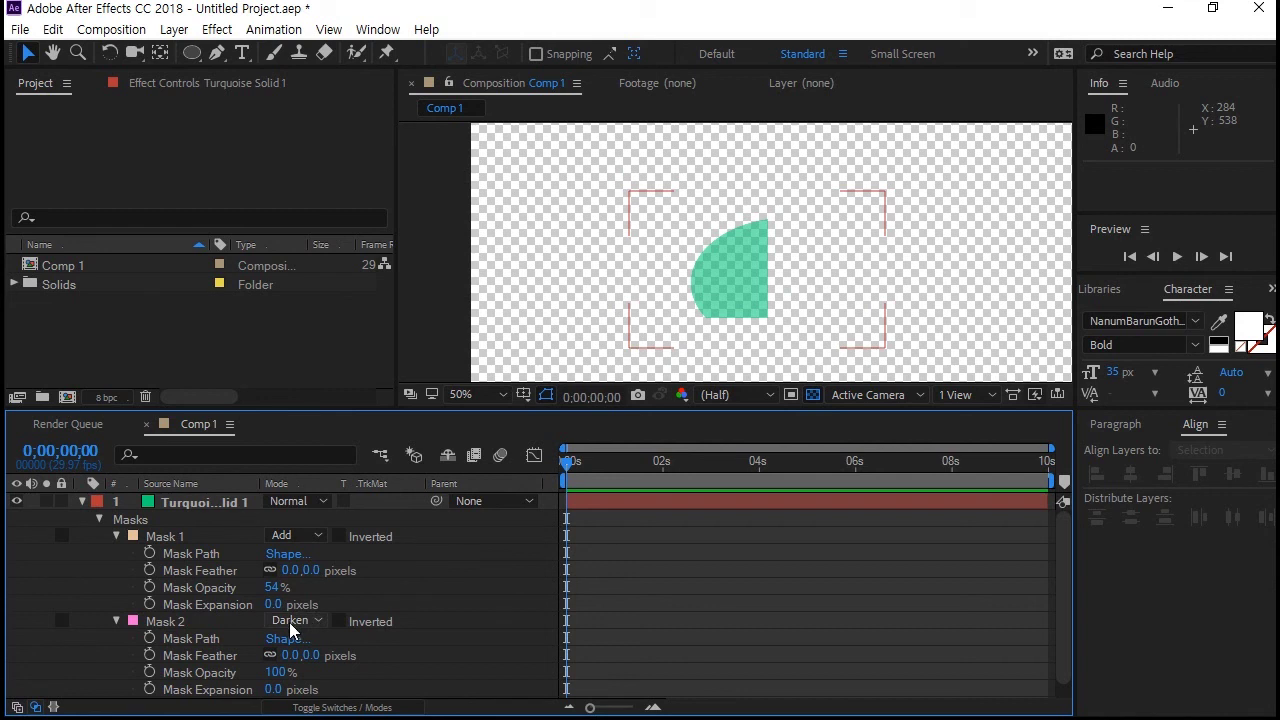
Try Add as Mask 2's mode for comparison, and settle on Intersect
left_click(293, 621)
left_click(310, 488)
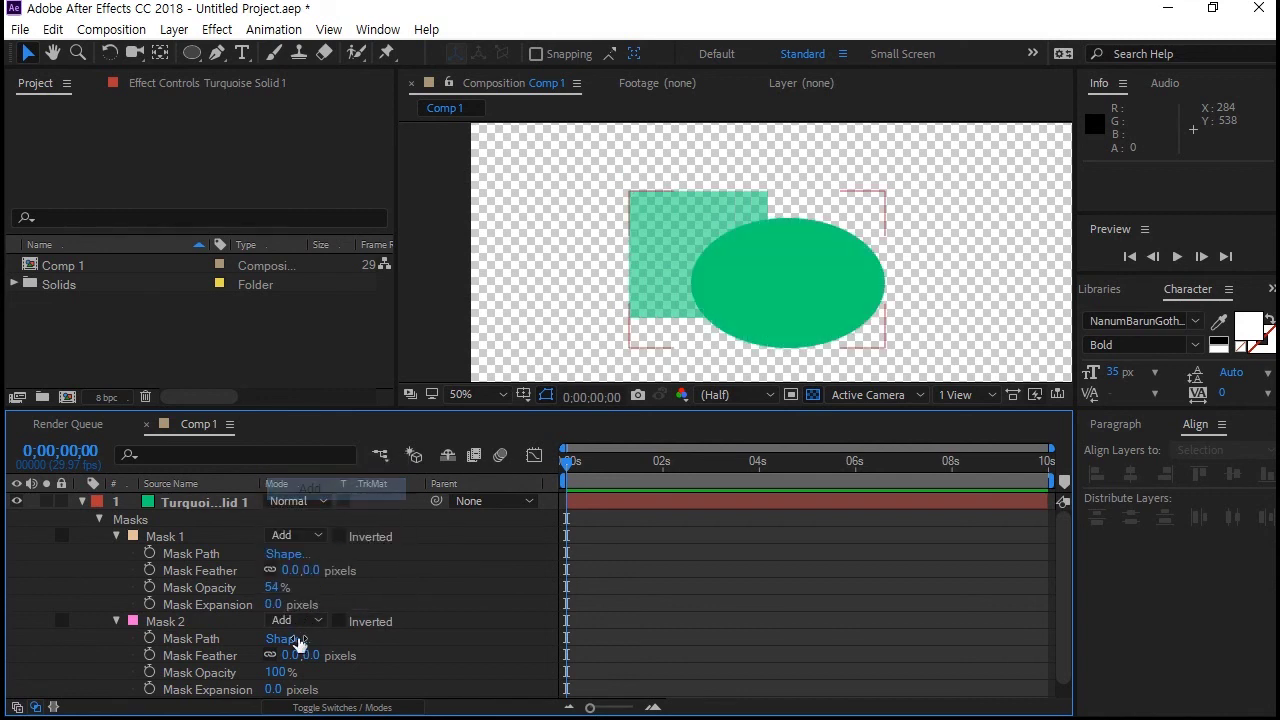
left_click(291, 617)
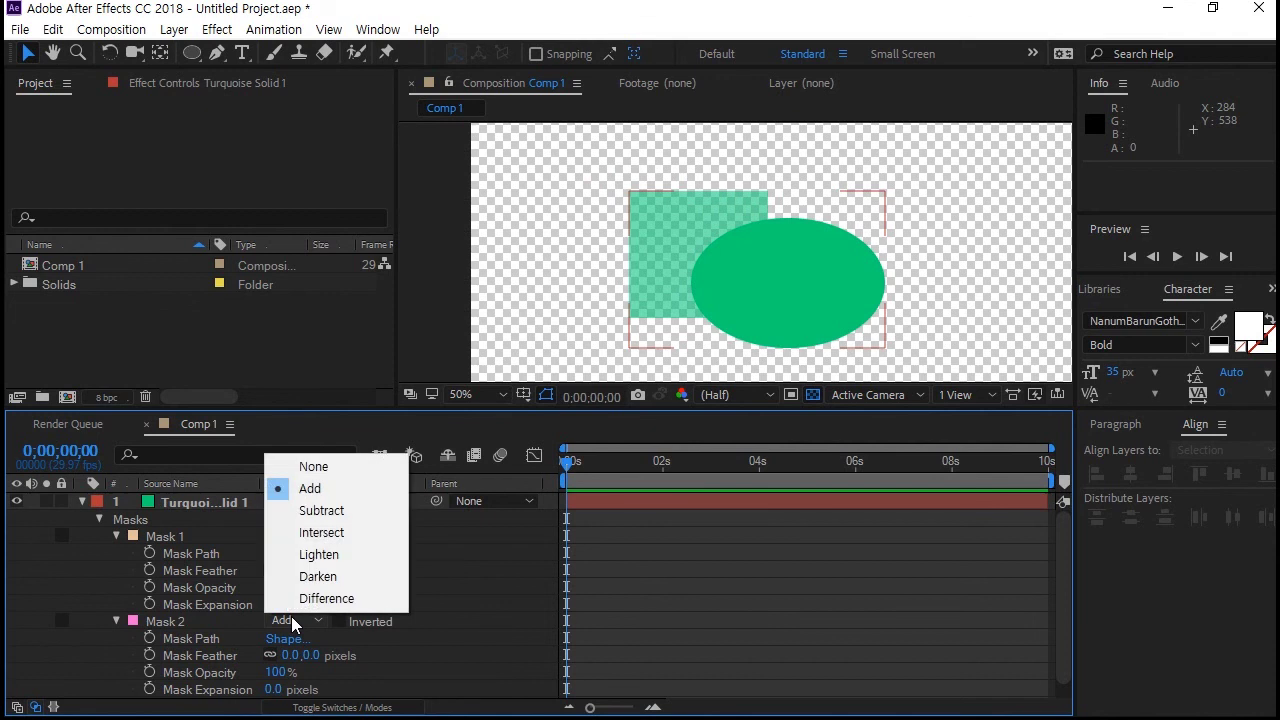
left_click(343, 535)
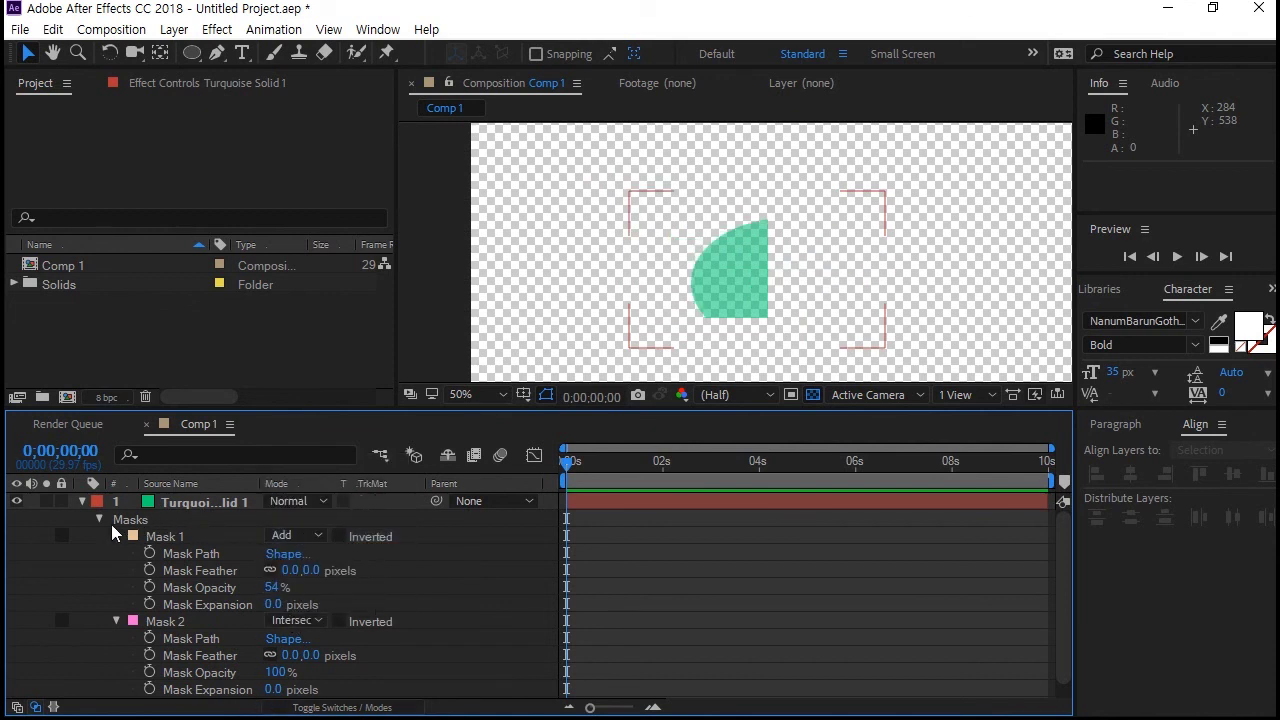
Collapse the Masks group, expand the layer's Transform properties and vary the layer's overall Opacity, leaving it at 100%
left_click(98, 516)
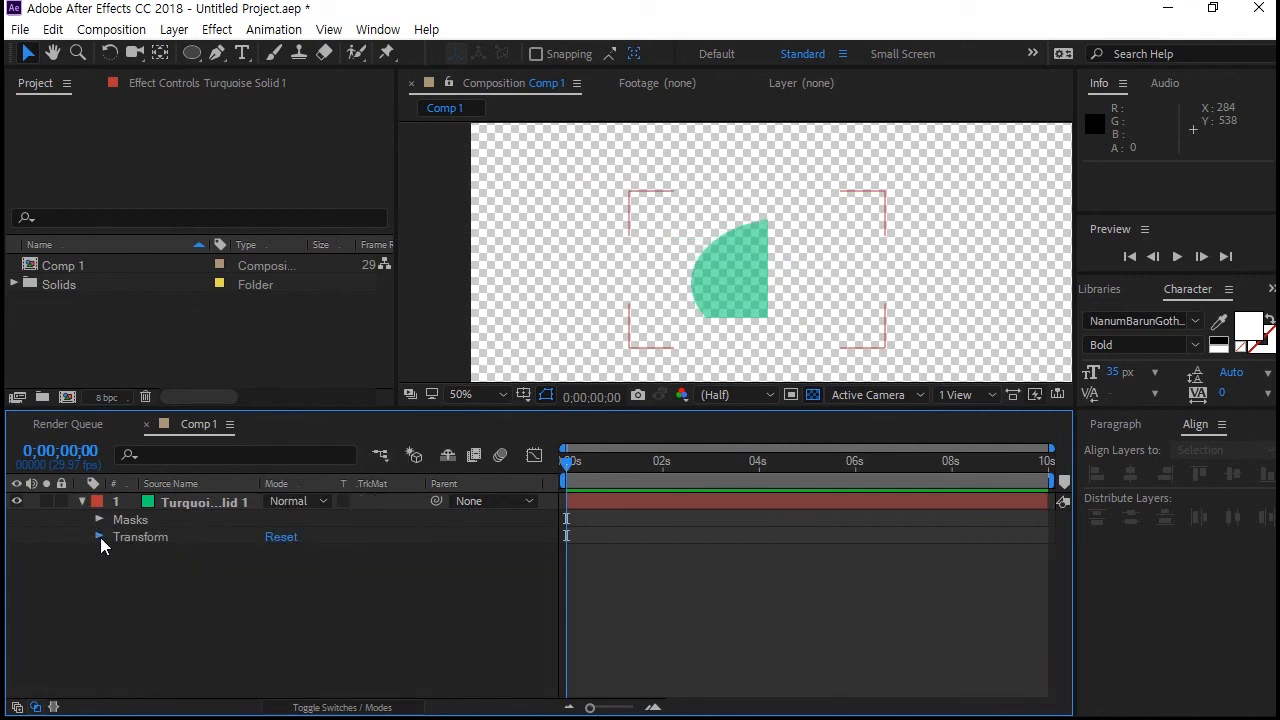
left_click(99, 537)
left_click_drag(271, 622, 428, 607)
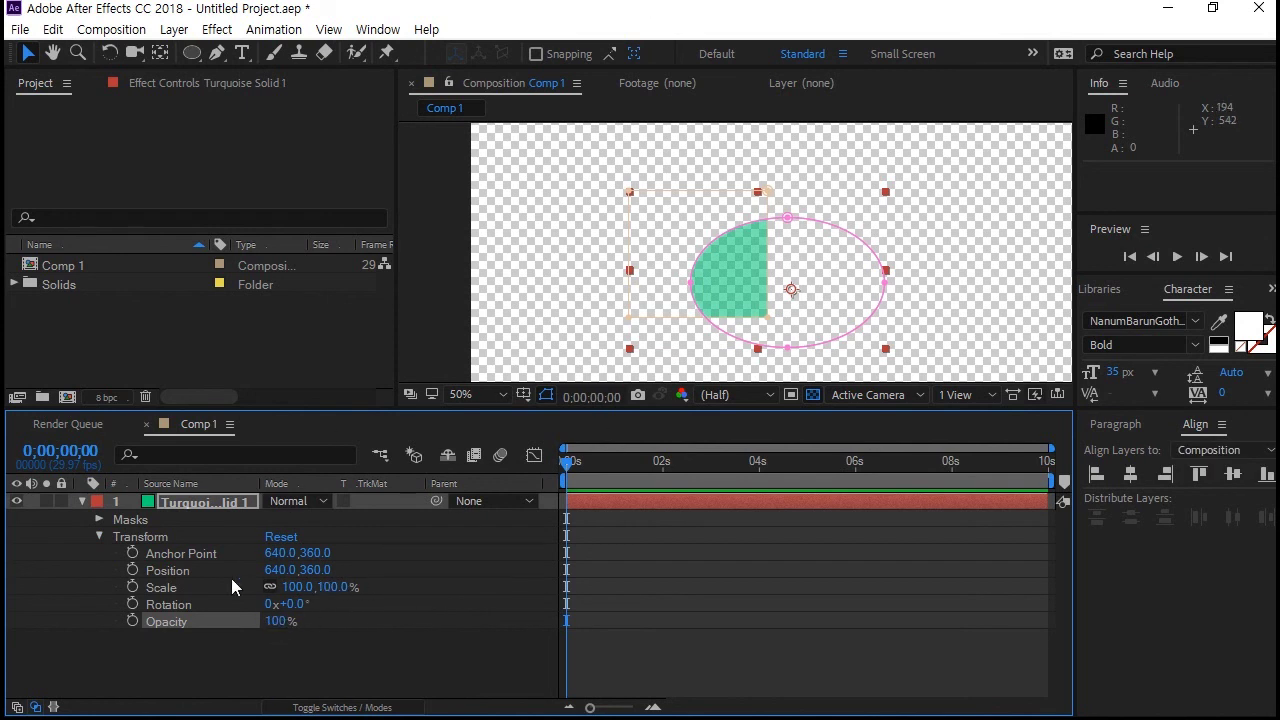
Set Mask 1's opacity to 100% in the expanded Masks group and collapse the properties of both masks
left_click(99, 520)
left_click_drag(272, 587, 300, 587)
left_click(117, 536)
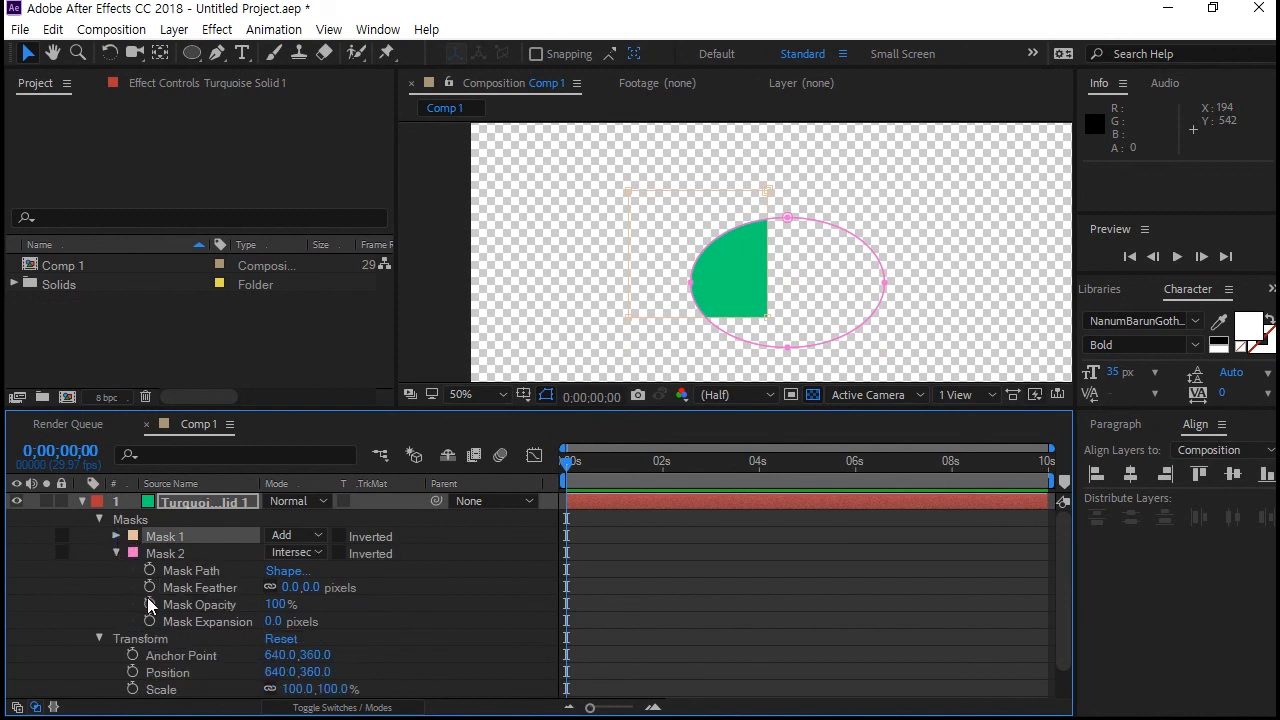
left_click(116, 553)
Vary the layer's overall Opacity, leaving it at 100%, and briefly review Mask 1's properties with the layer deselected
left_click_drag(275, 655, 495, 635)
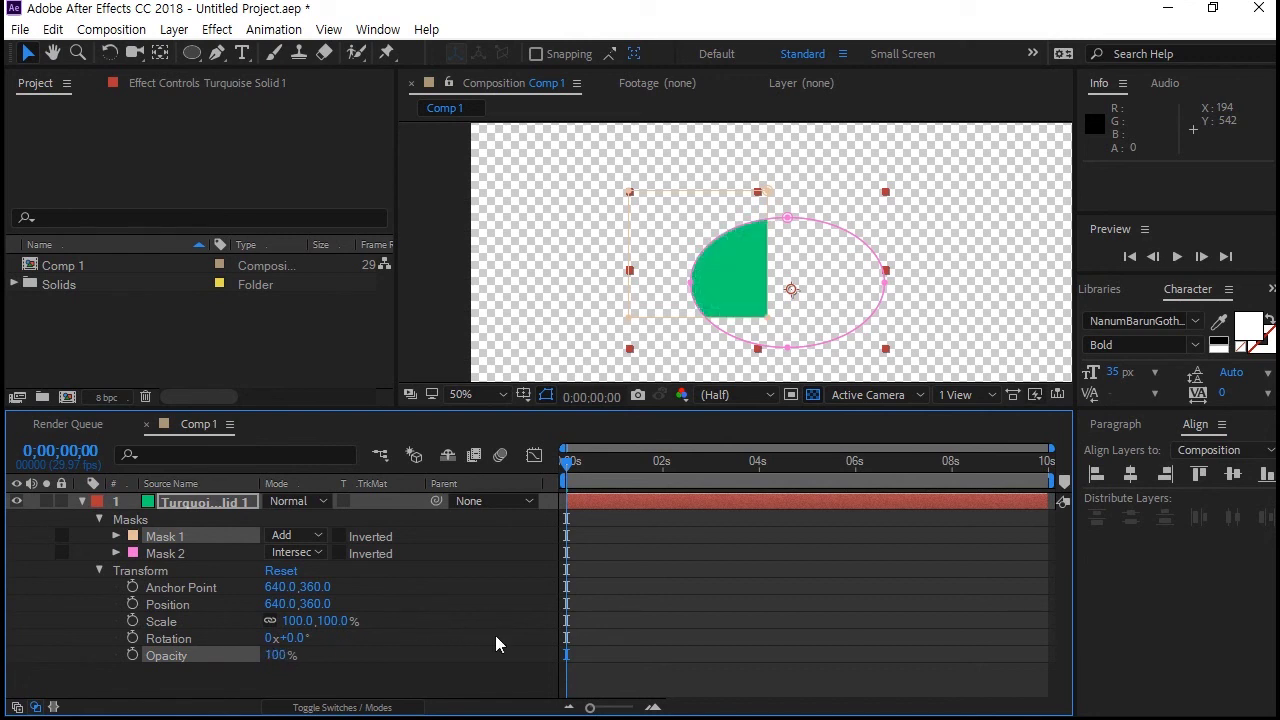
left_click(500, 631)
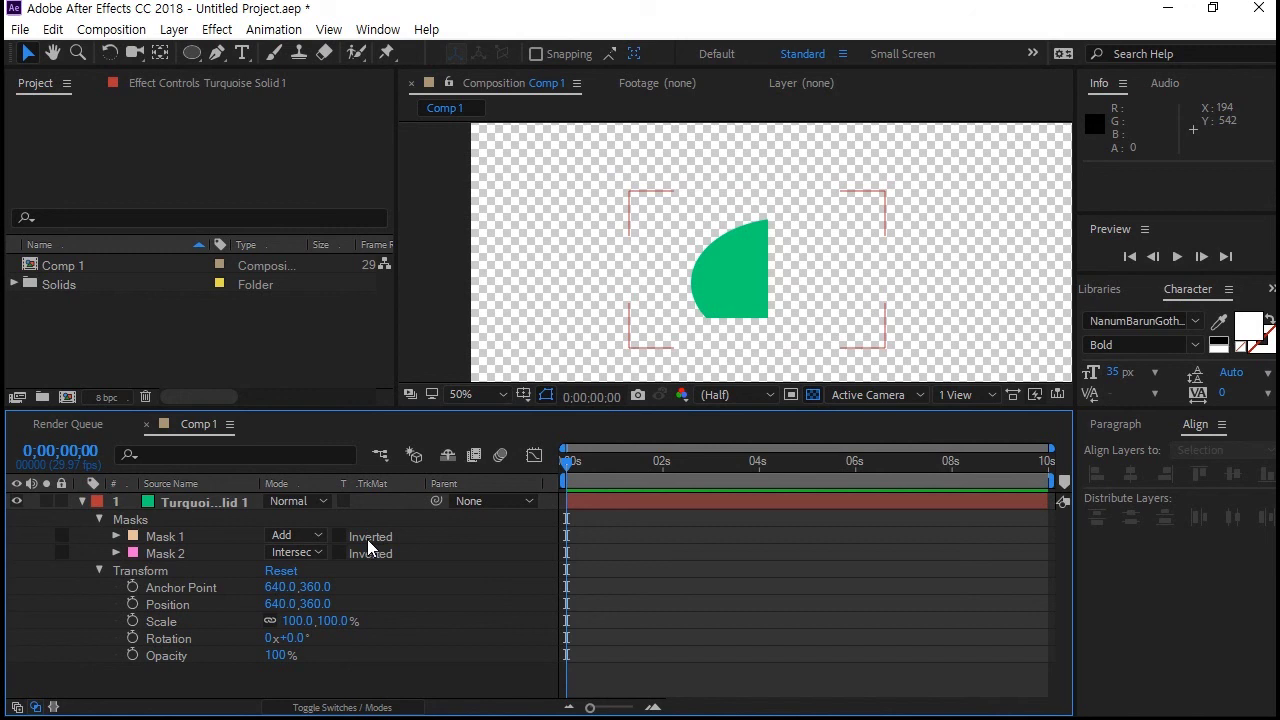
left_click(116, 536)
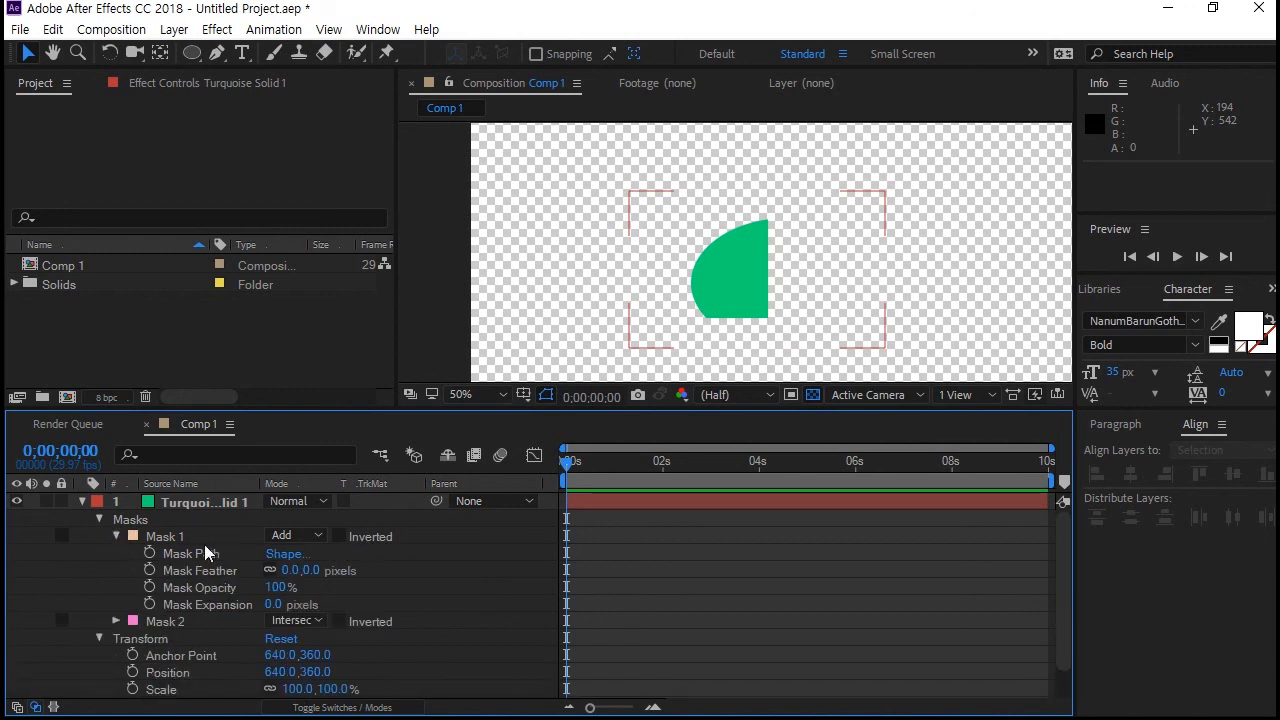
left_click(117, 536)
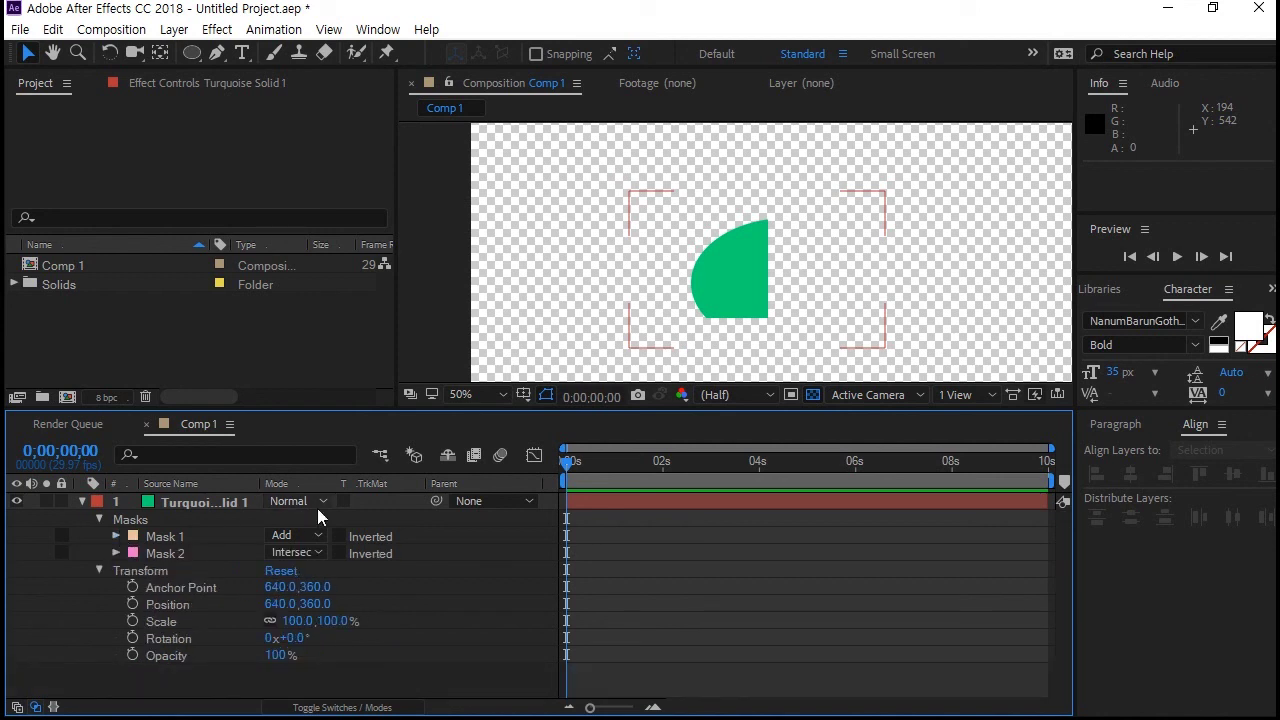
left_click(250, 685)
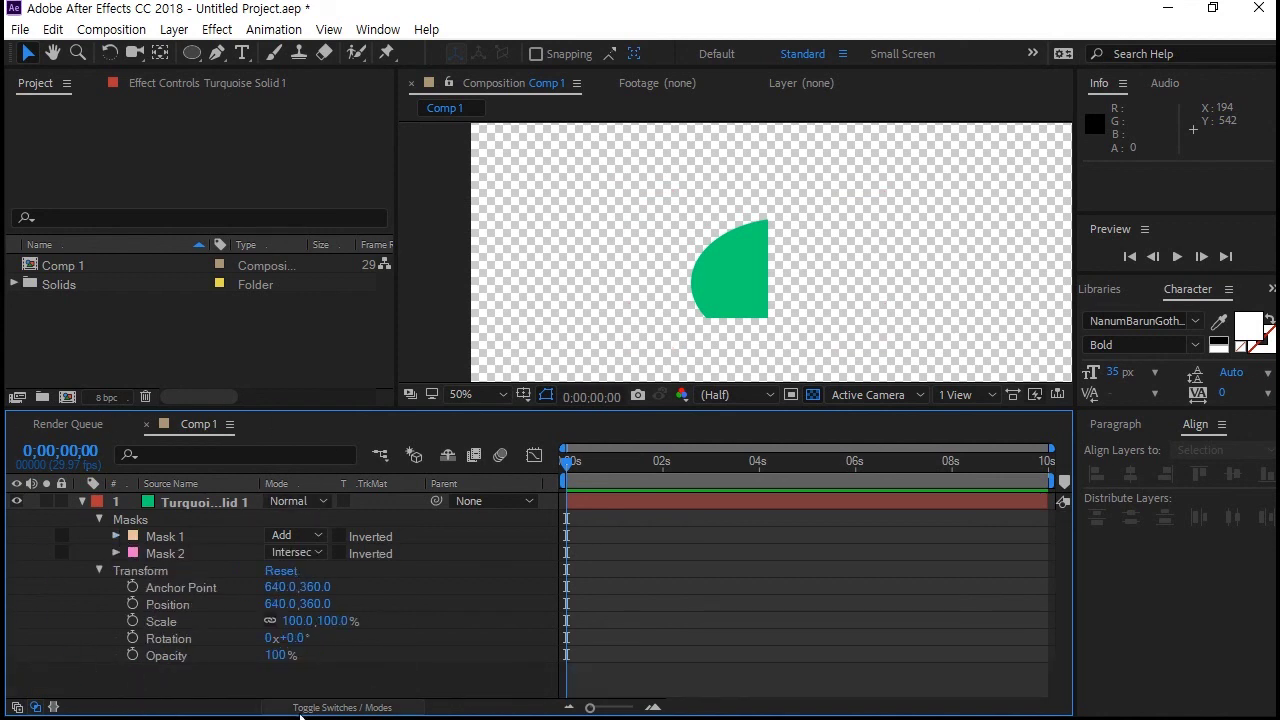